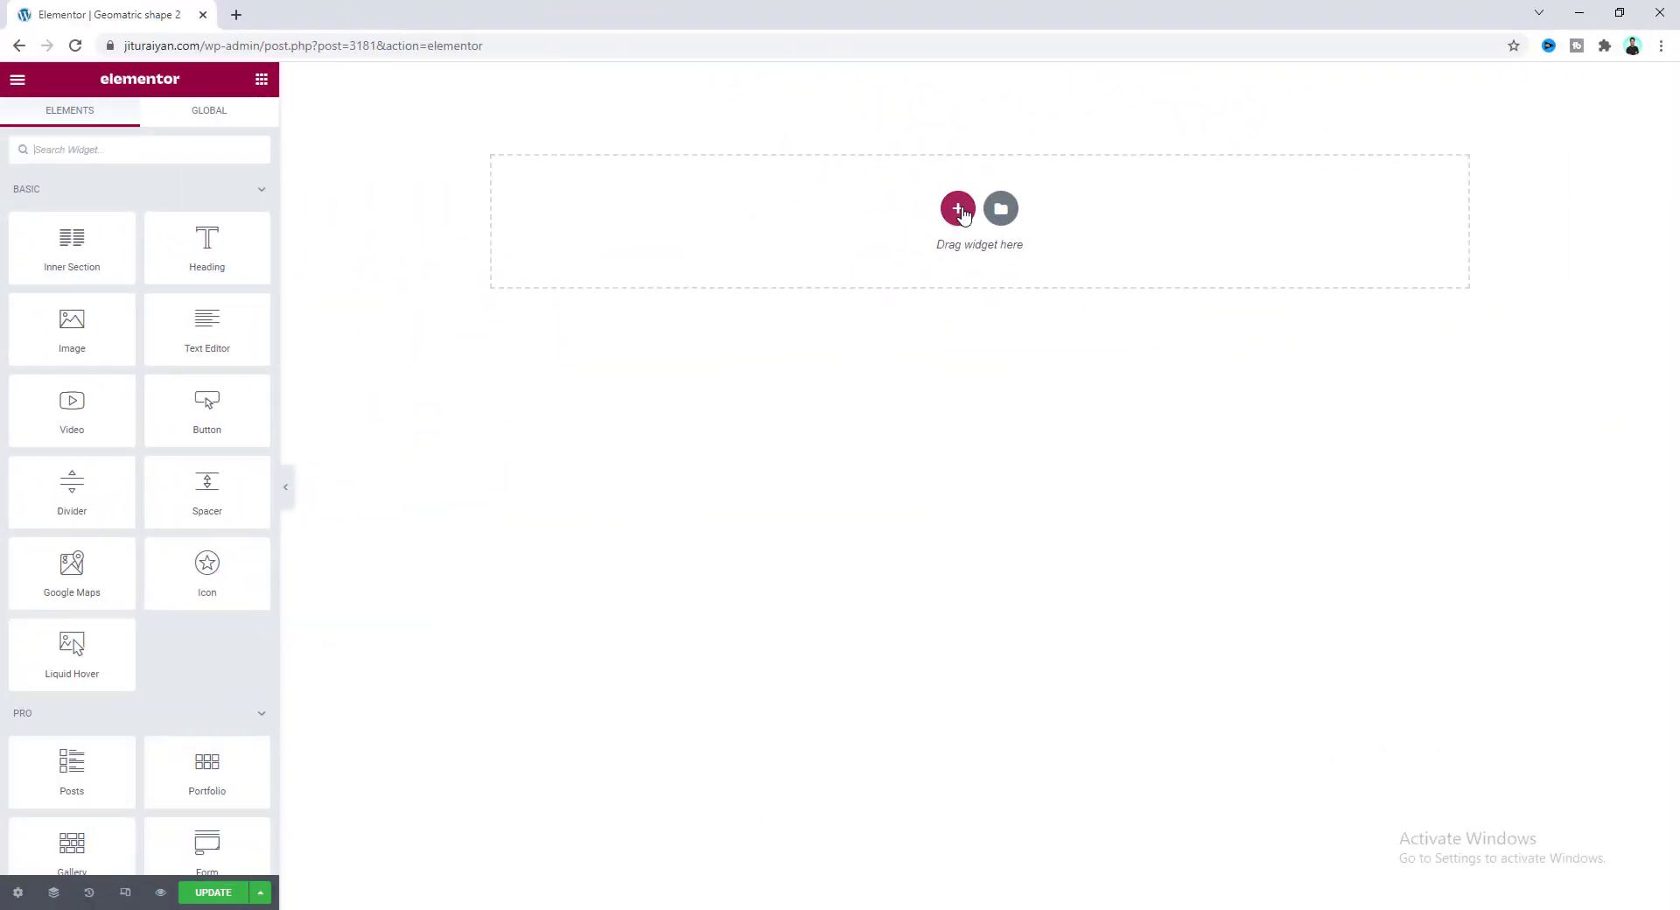
Add a three-column section with Fit To Screen height and its width set to 450
click(957, 209)
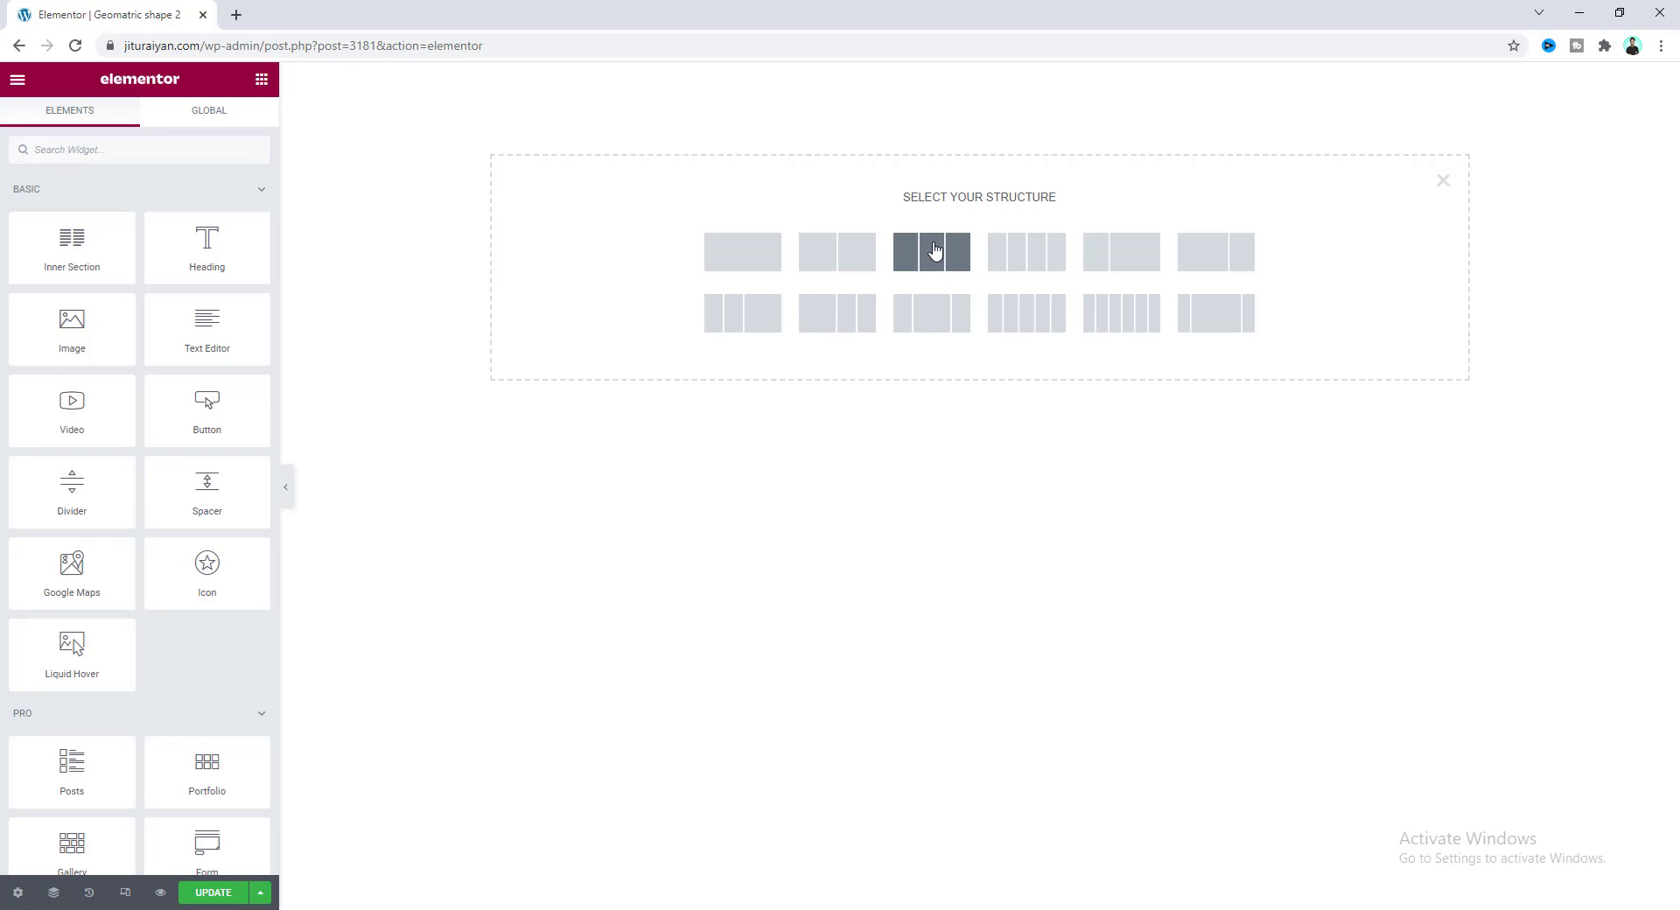
click(935, 251)
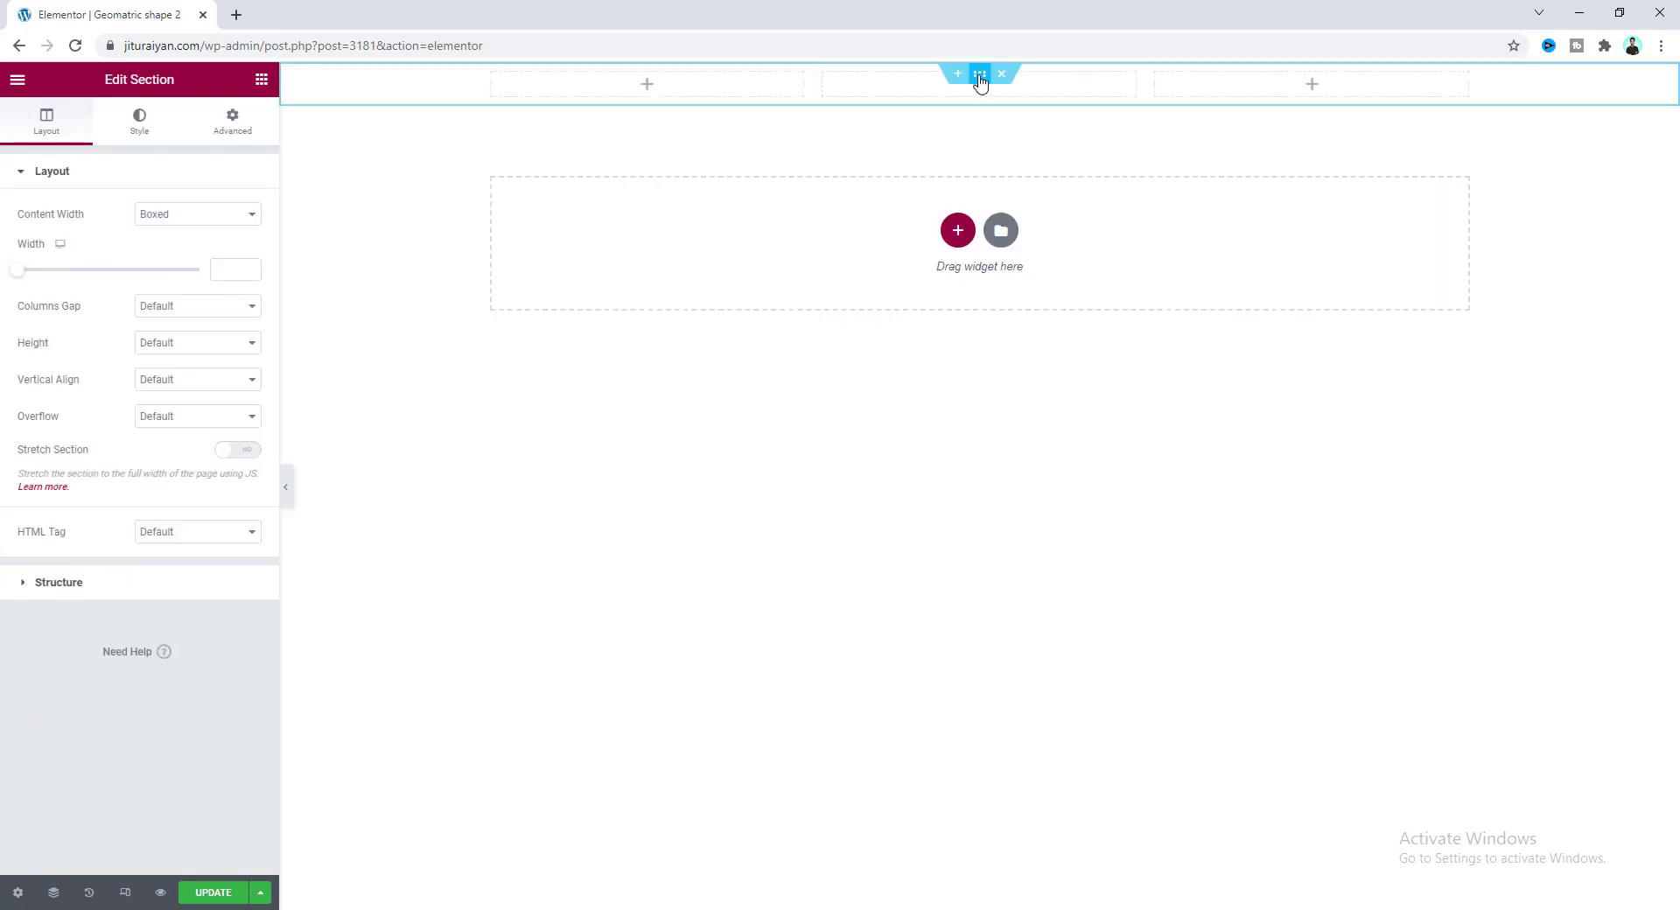
click(149, 351)
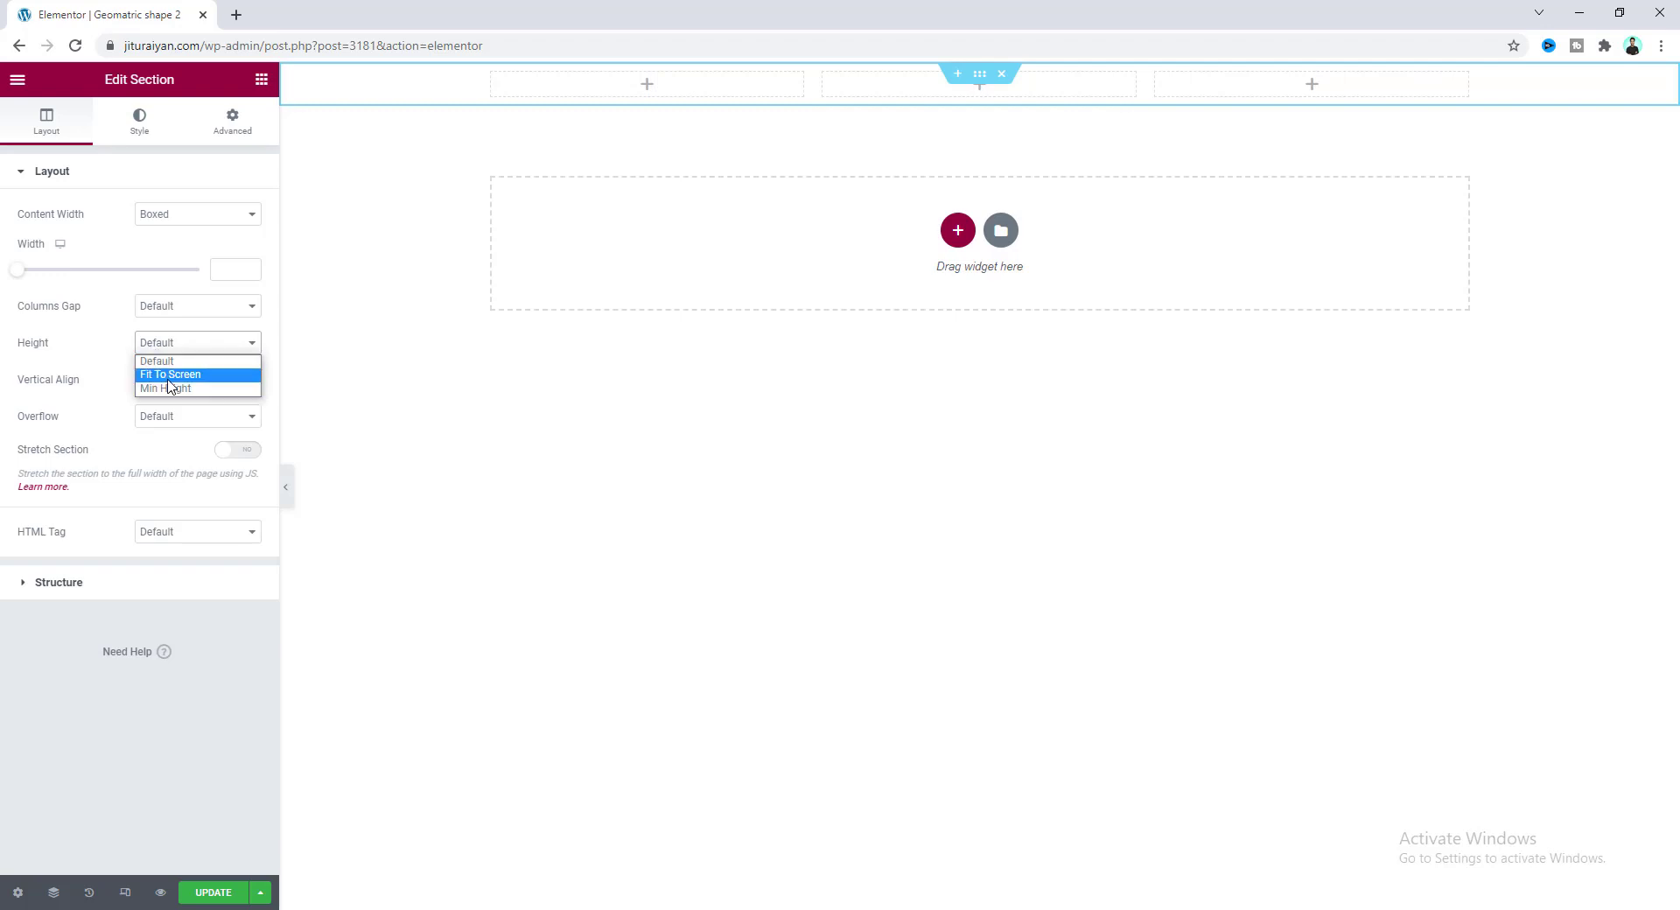
click(169, 376)
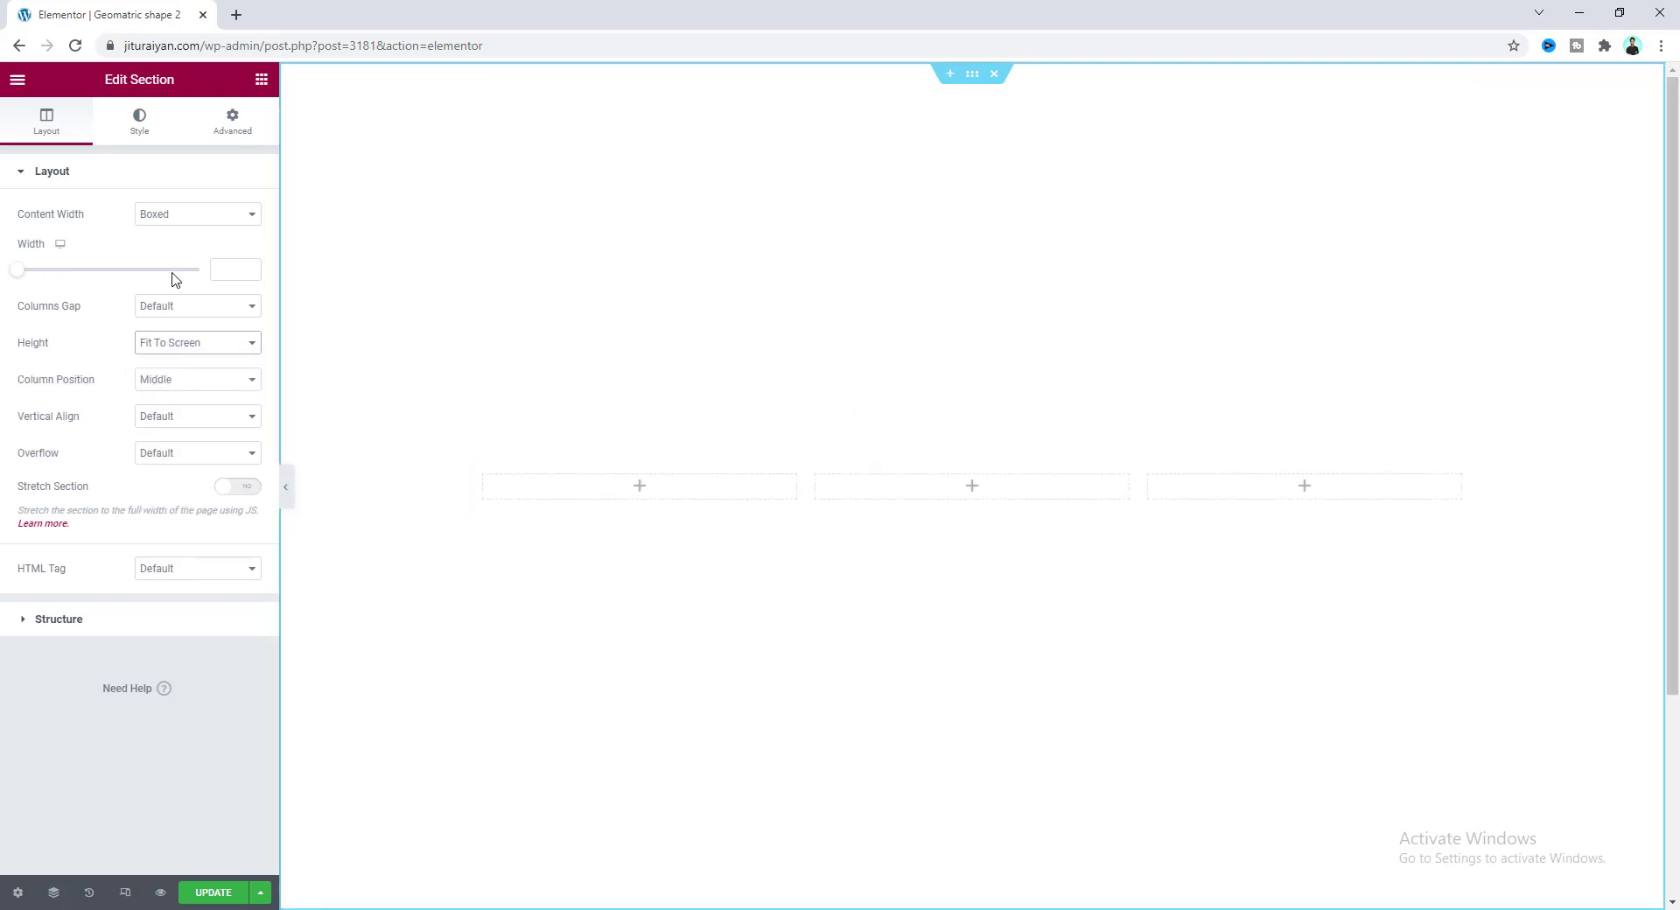
click(226, 270)
text(450)
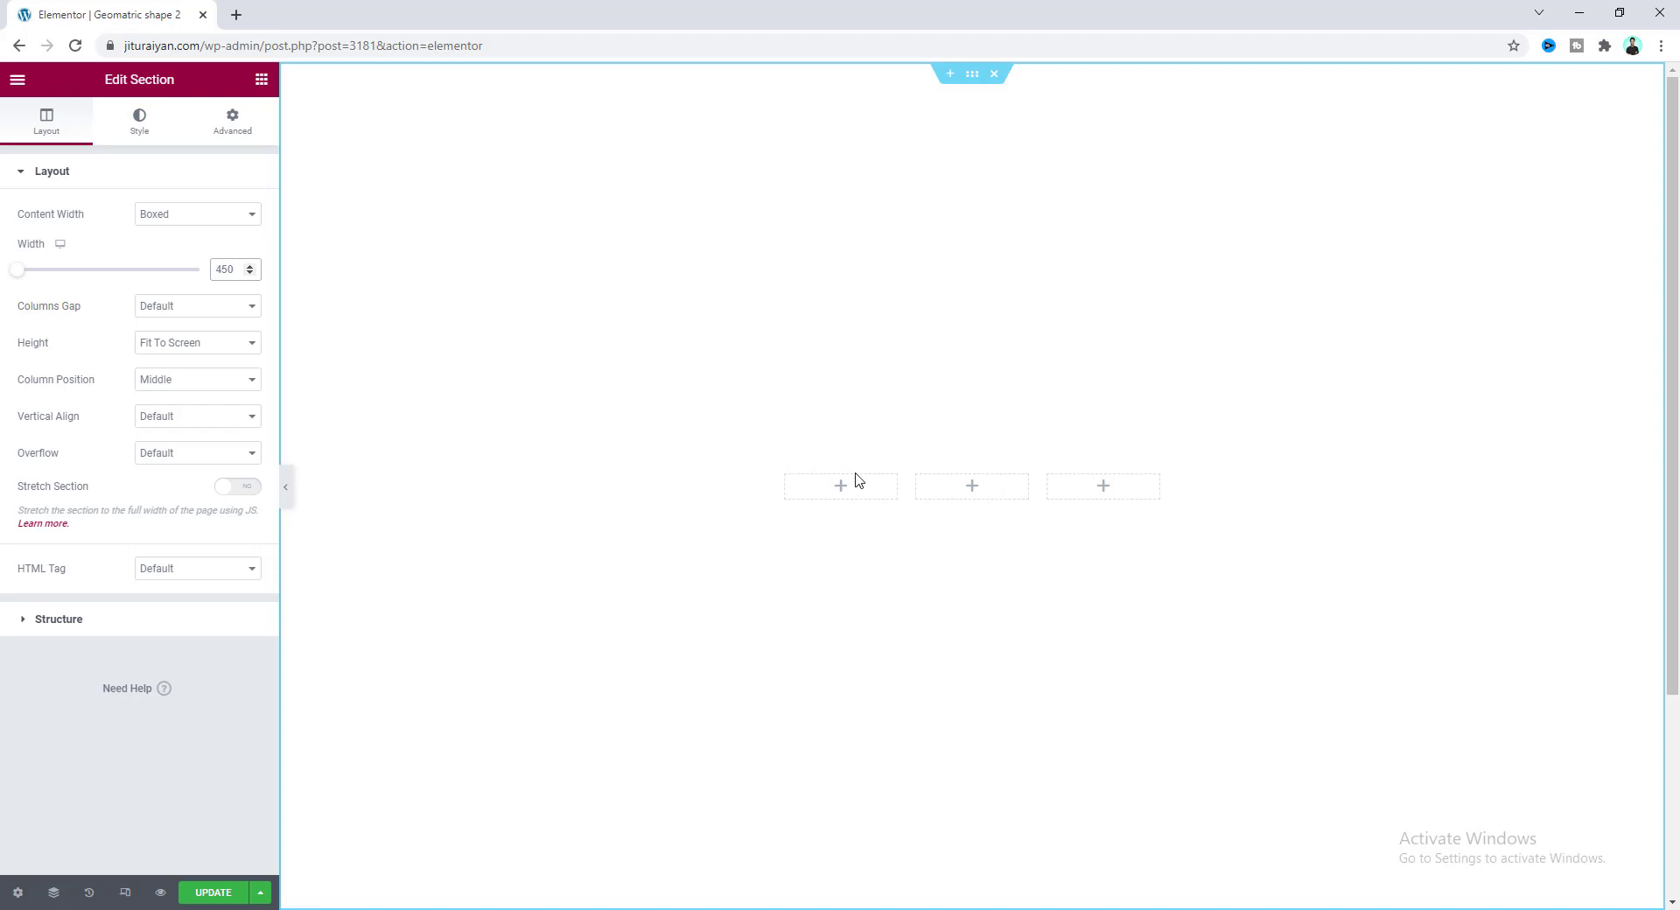
Drag a Divider widget into the first column and set its weight to 100
click(261, 80)
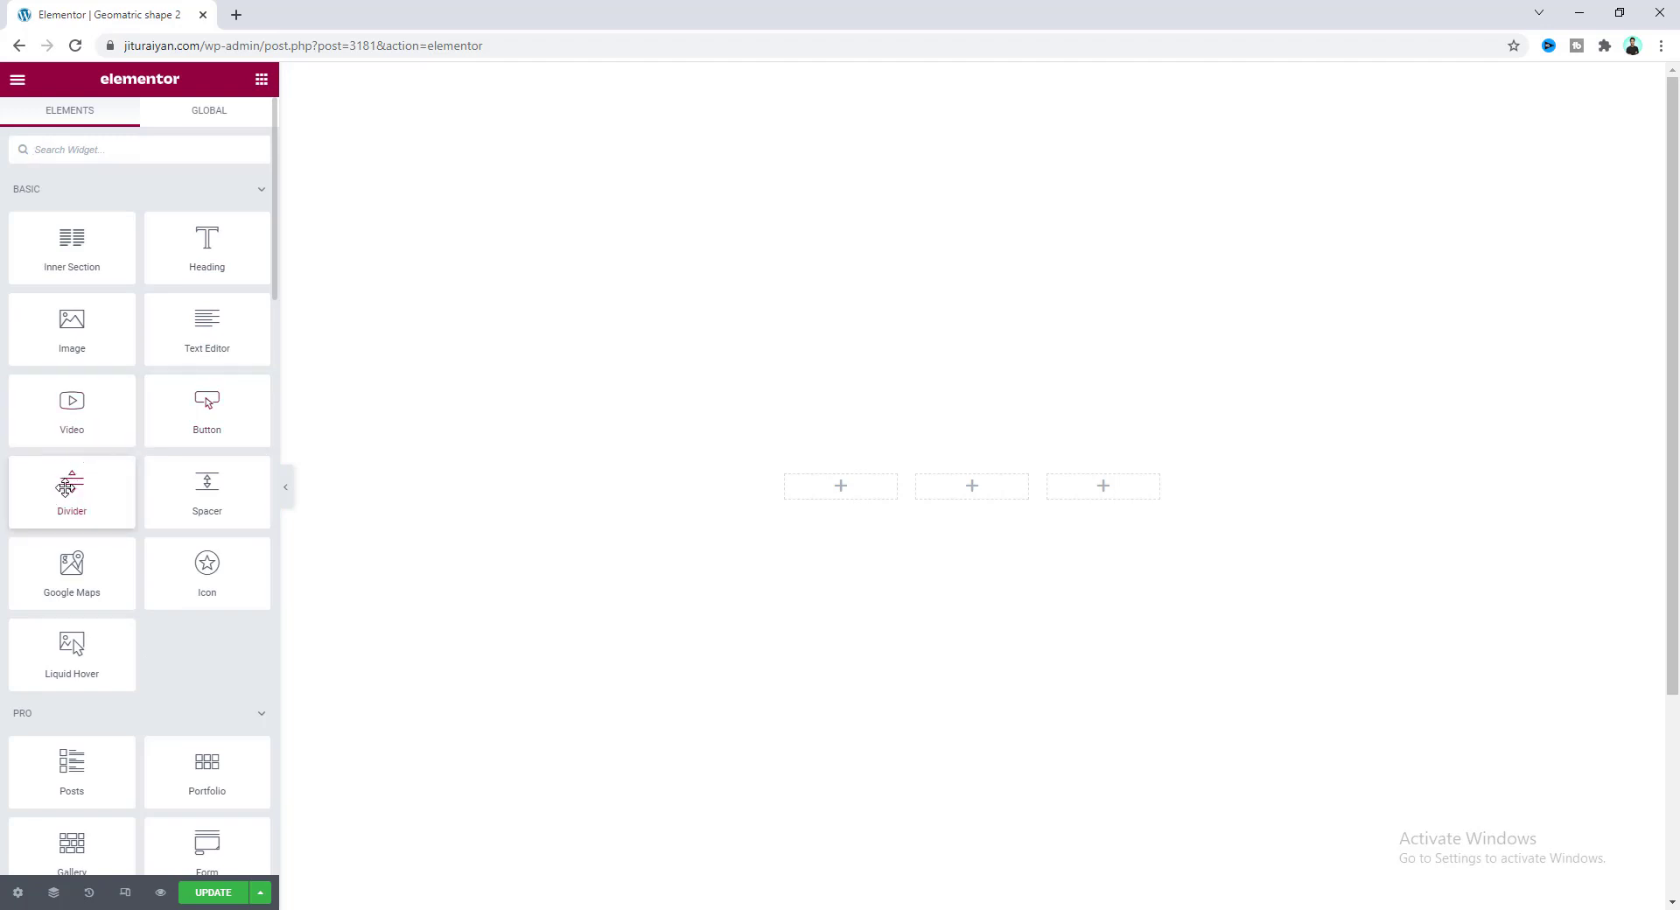
drag(61, 482, 846, 481)
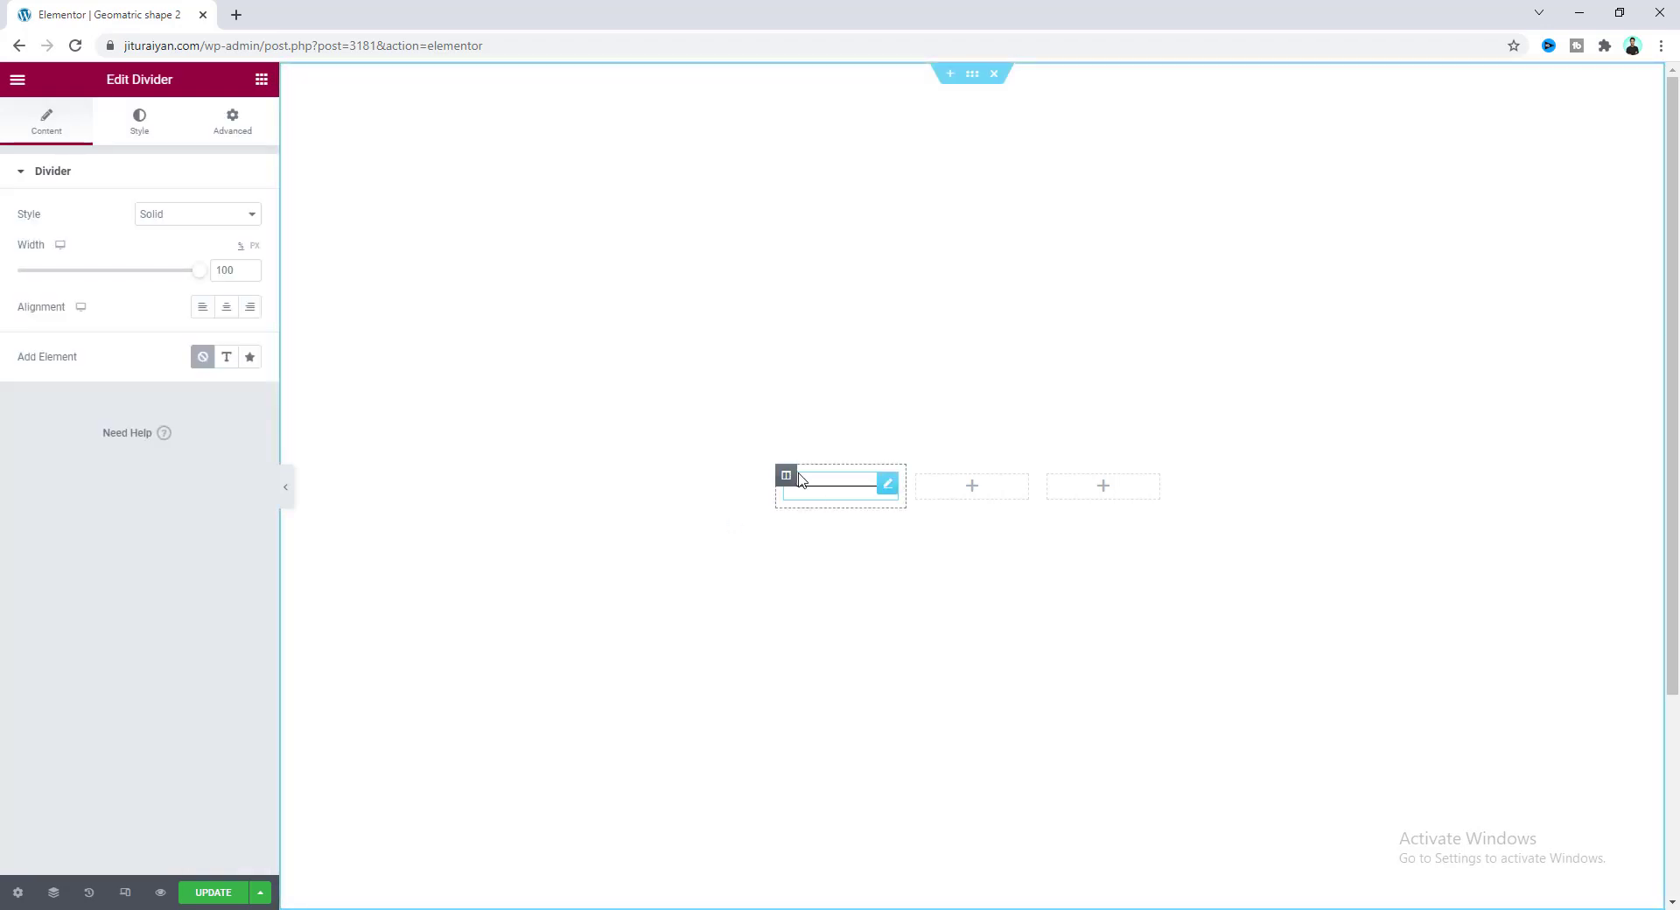
click(136, 124)
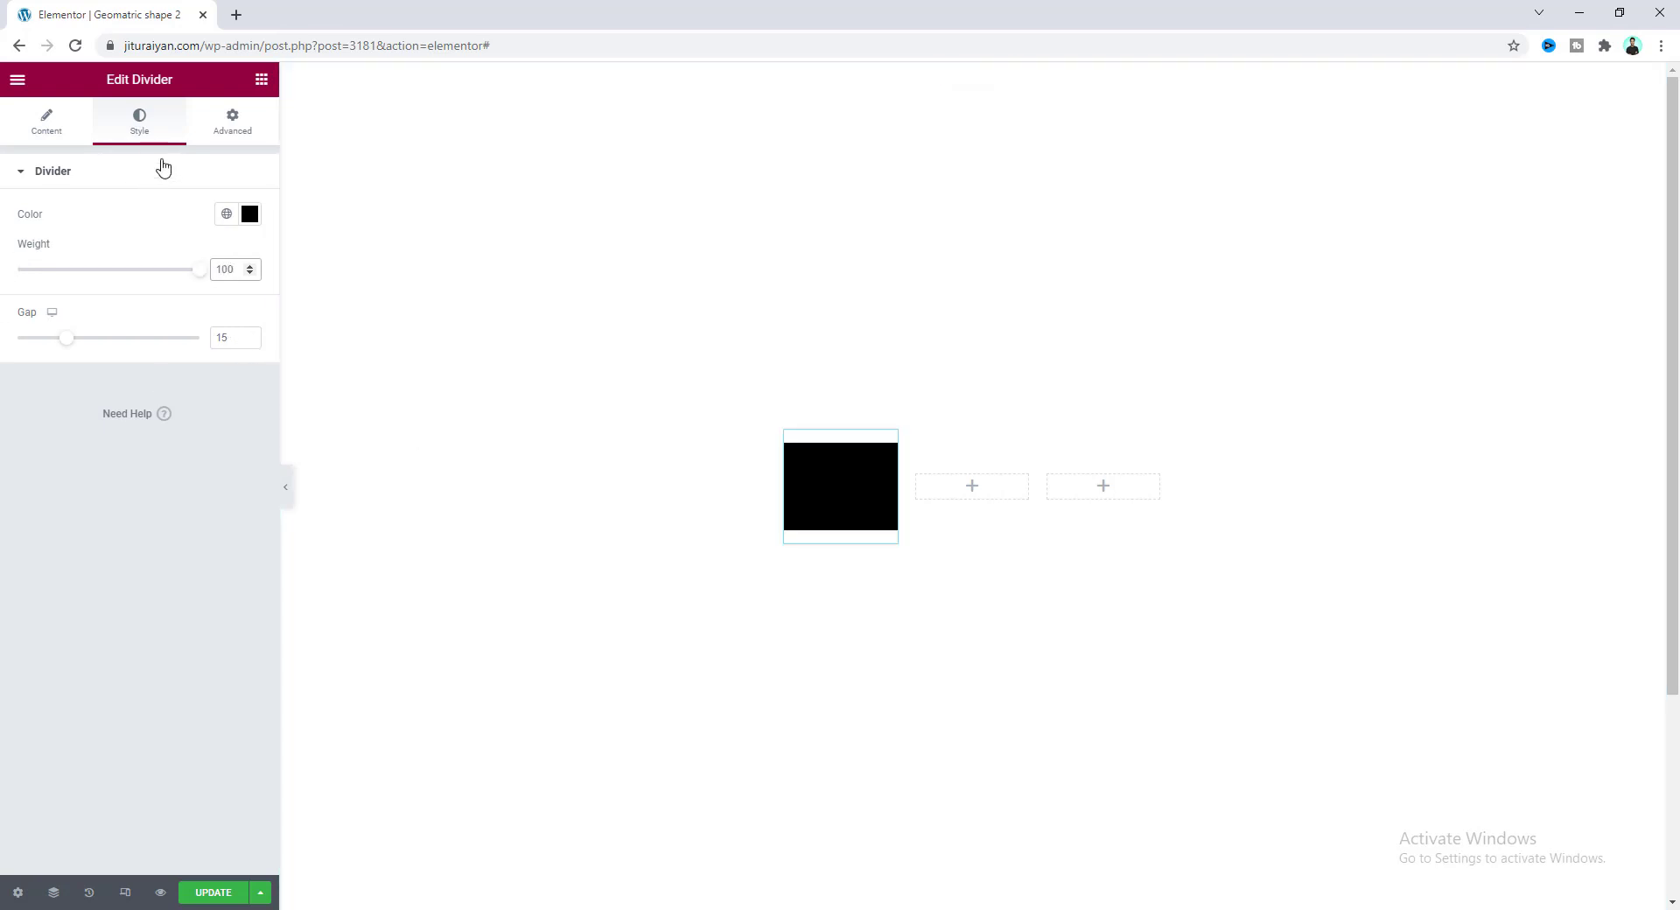
Give the divider a Custom width of 100 px under Advanced positioning
click(227, 128)
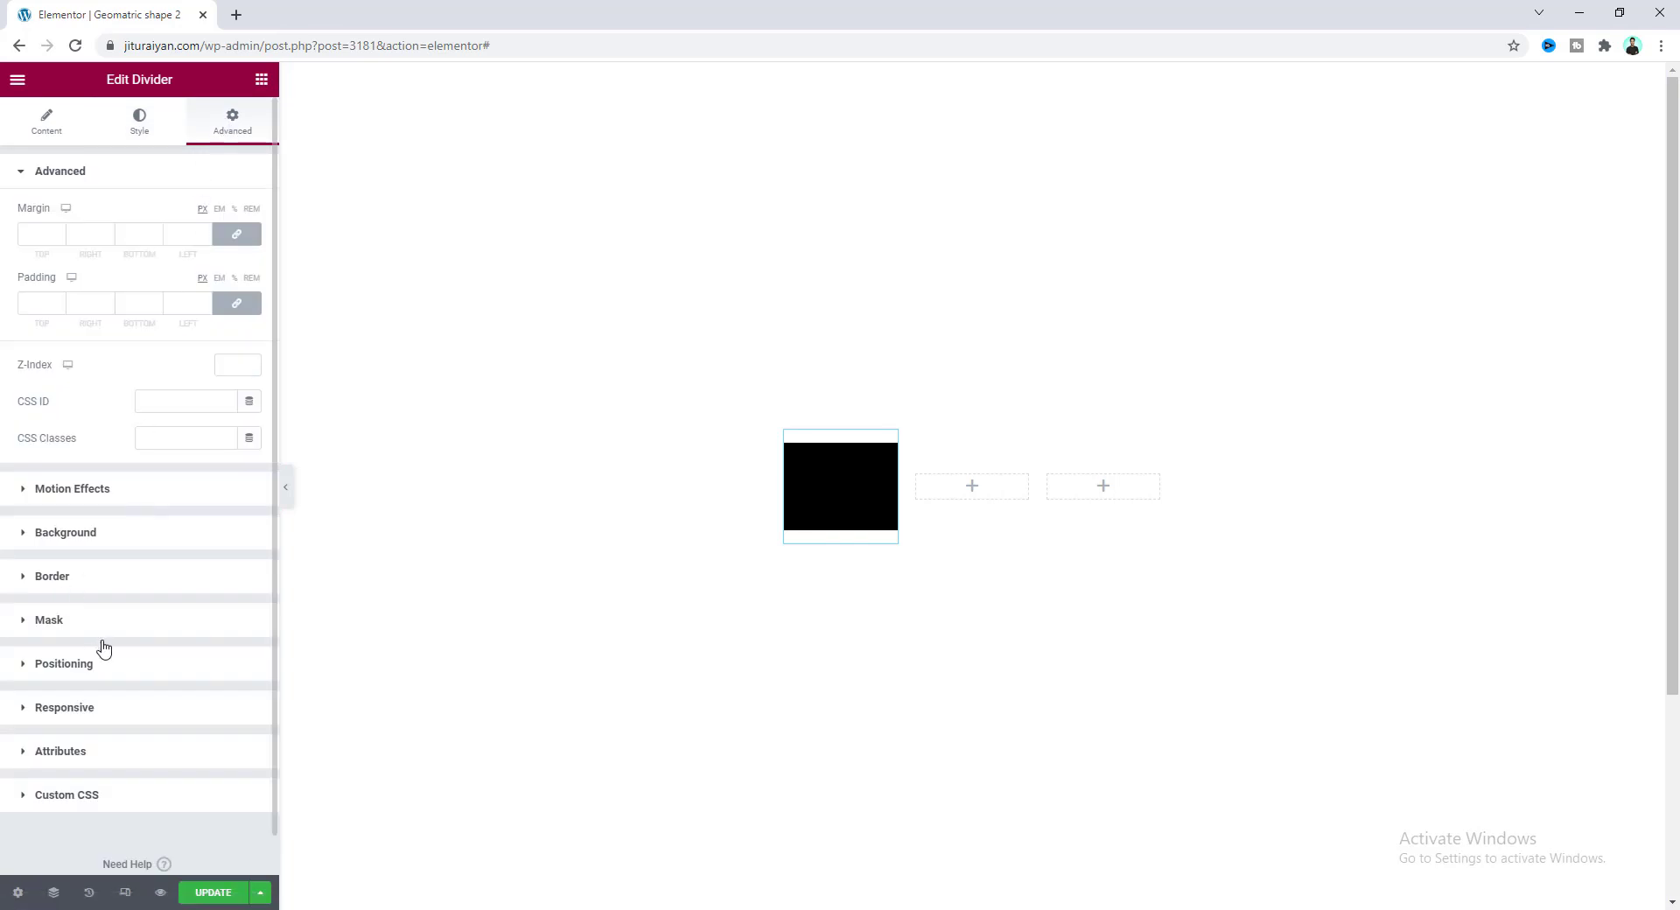
click(104, 670)
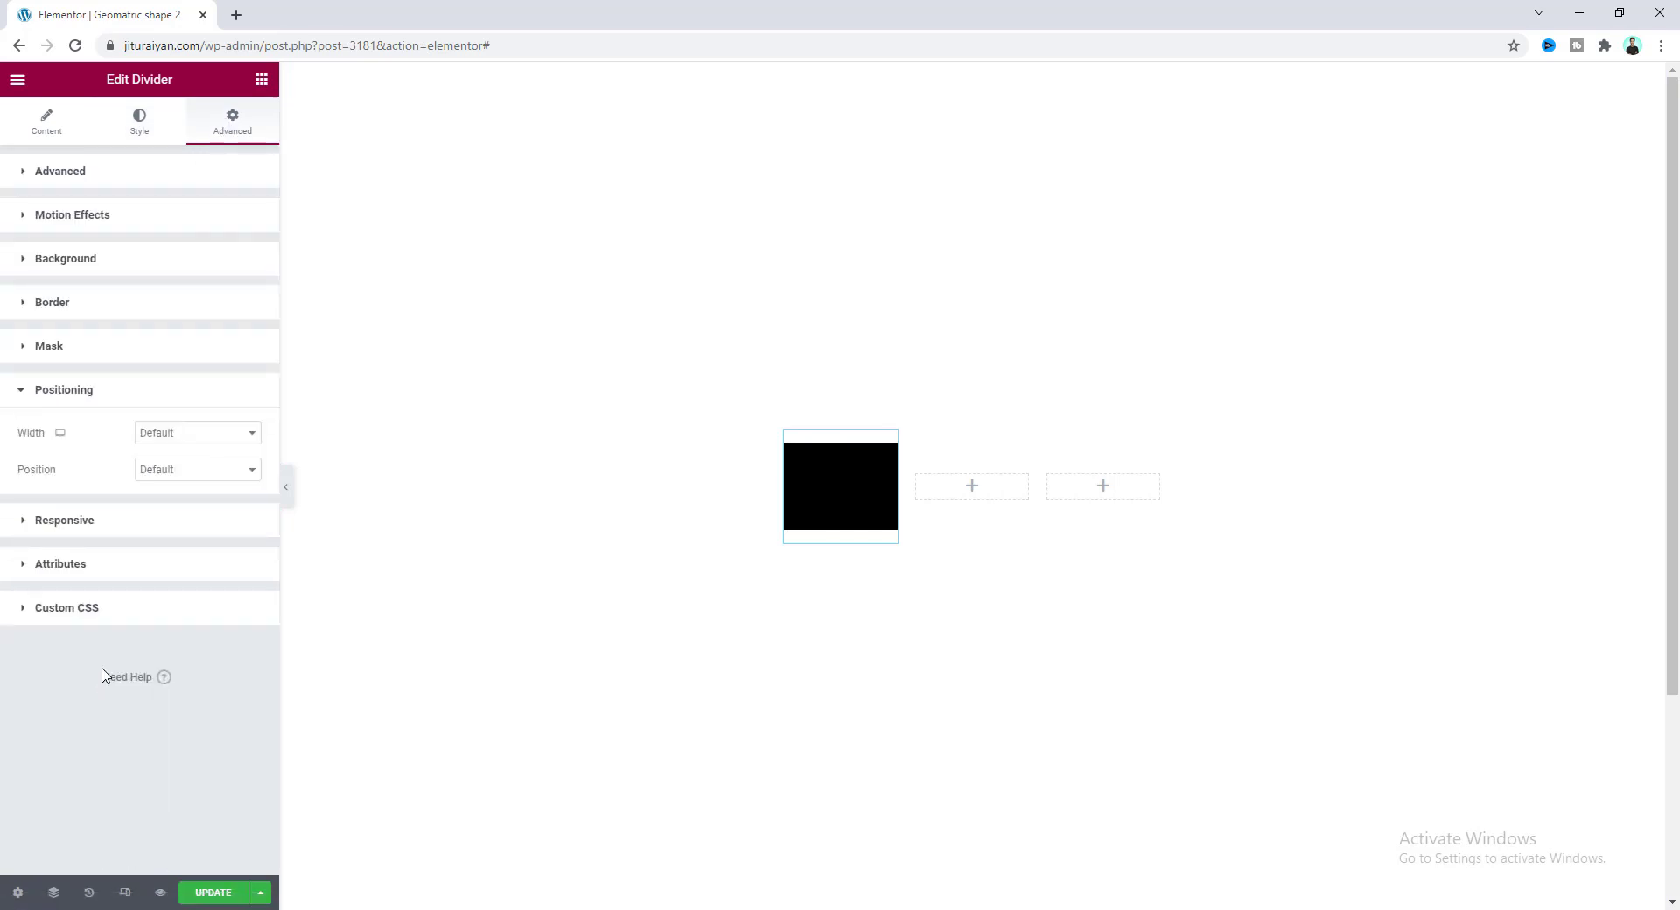
click(181, 436)
click(219, 490)
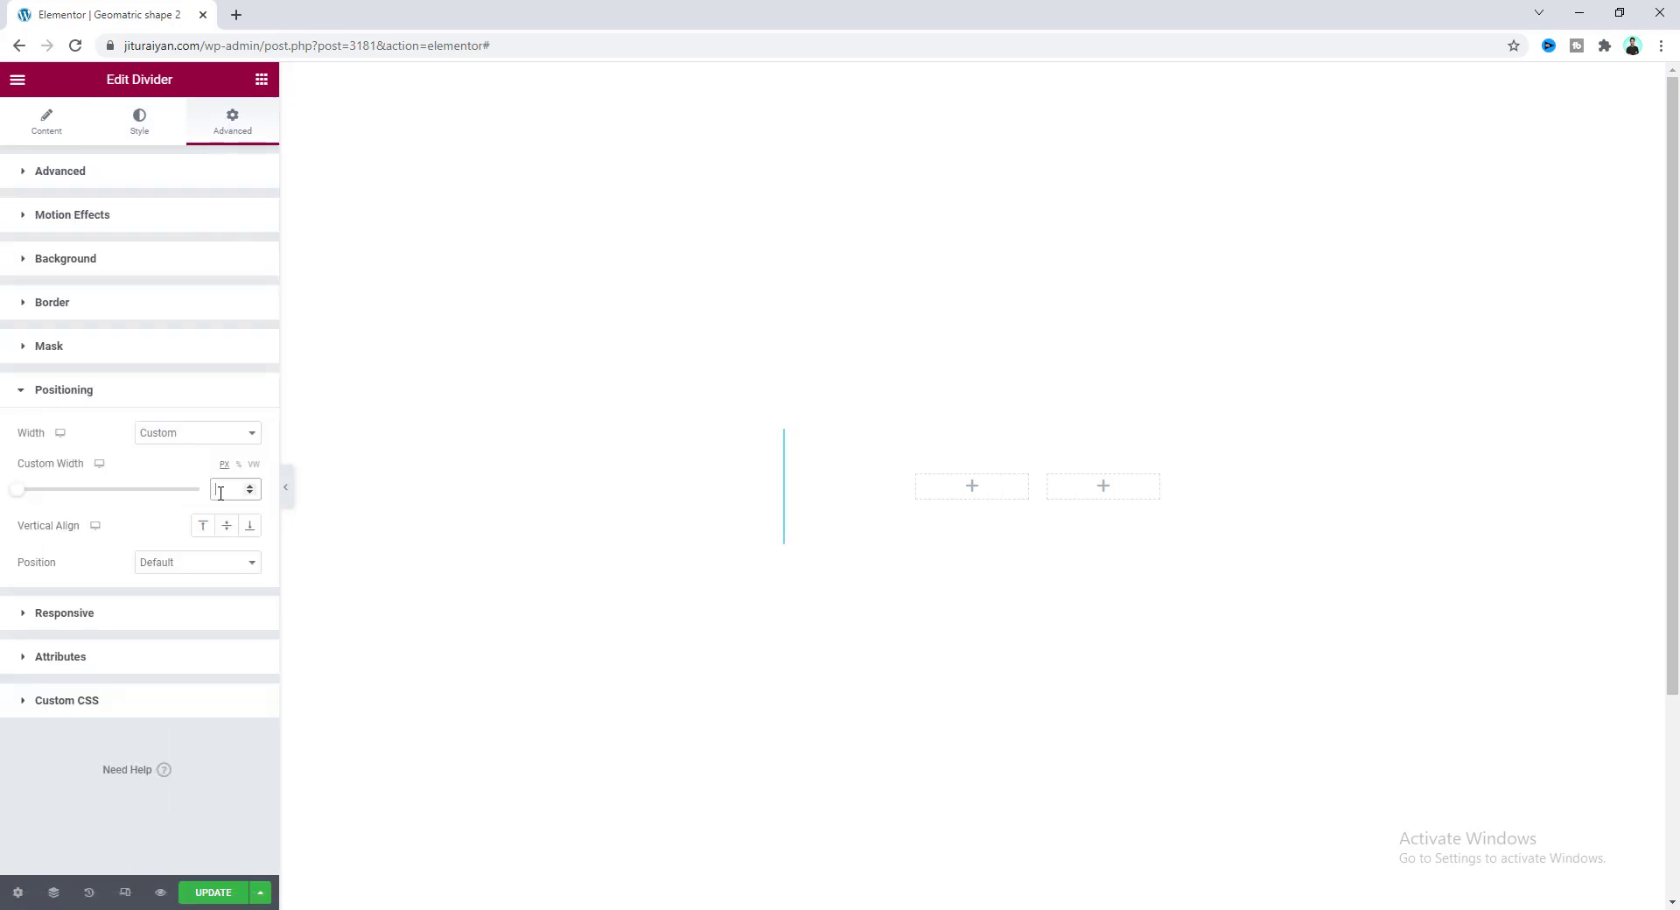
text(100)
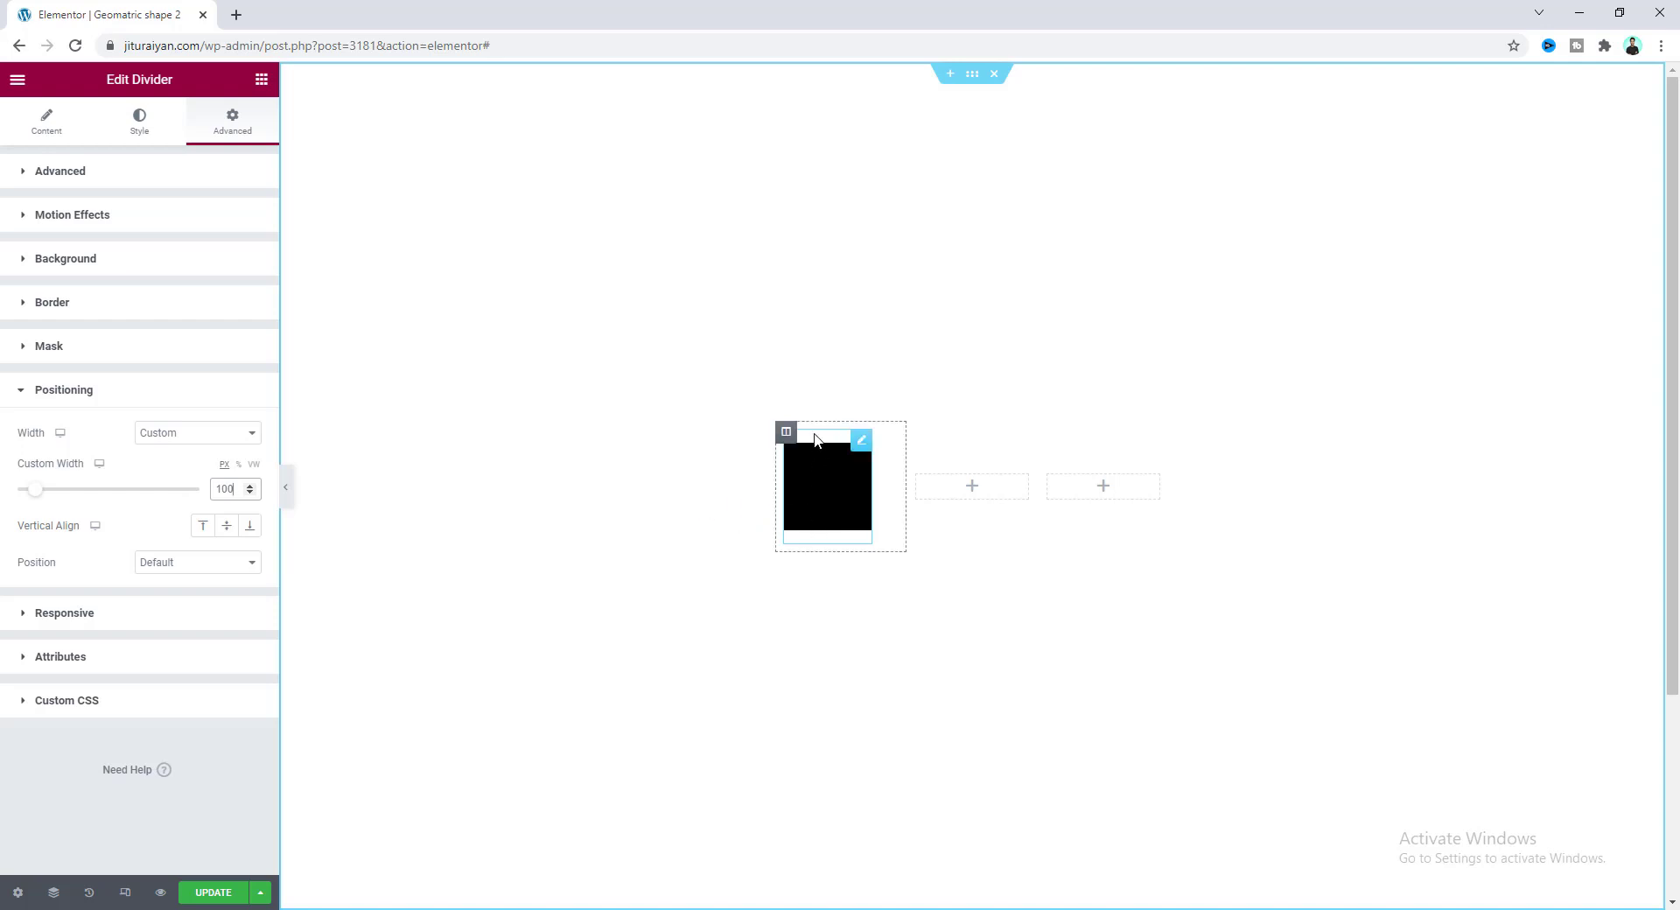
Set the divider gap to 0 and give it a solid 20 px border in global Pink
click(139, 130)
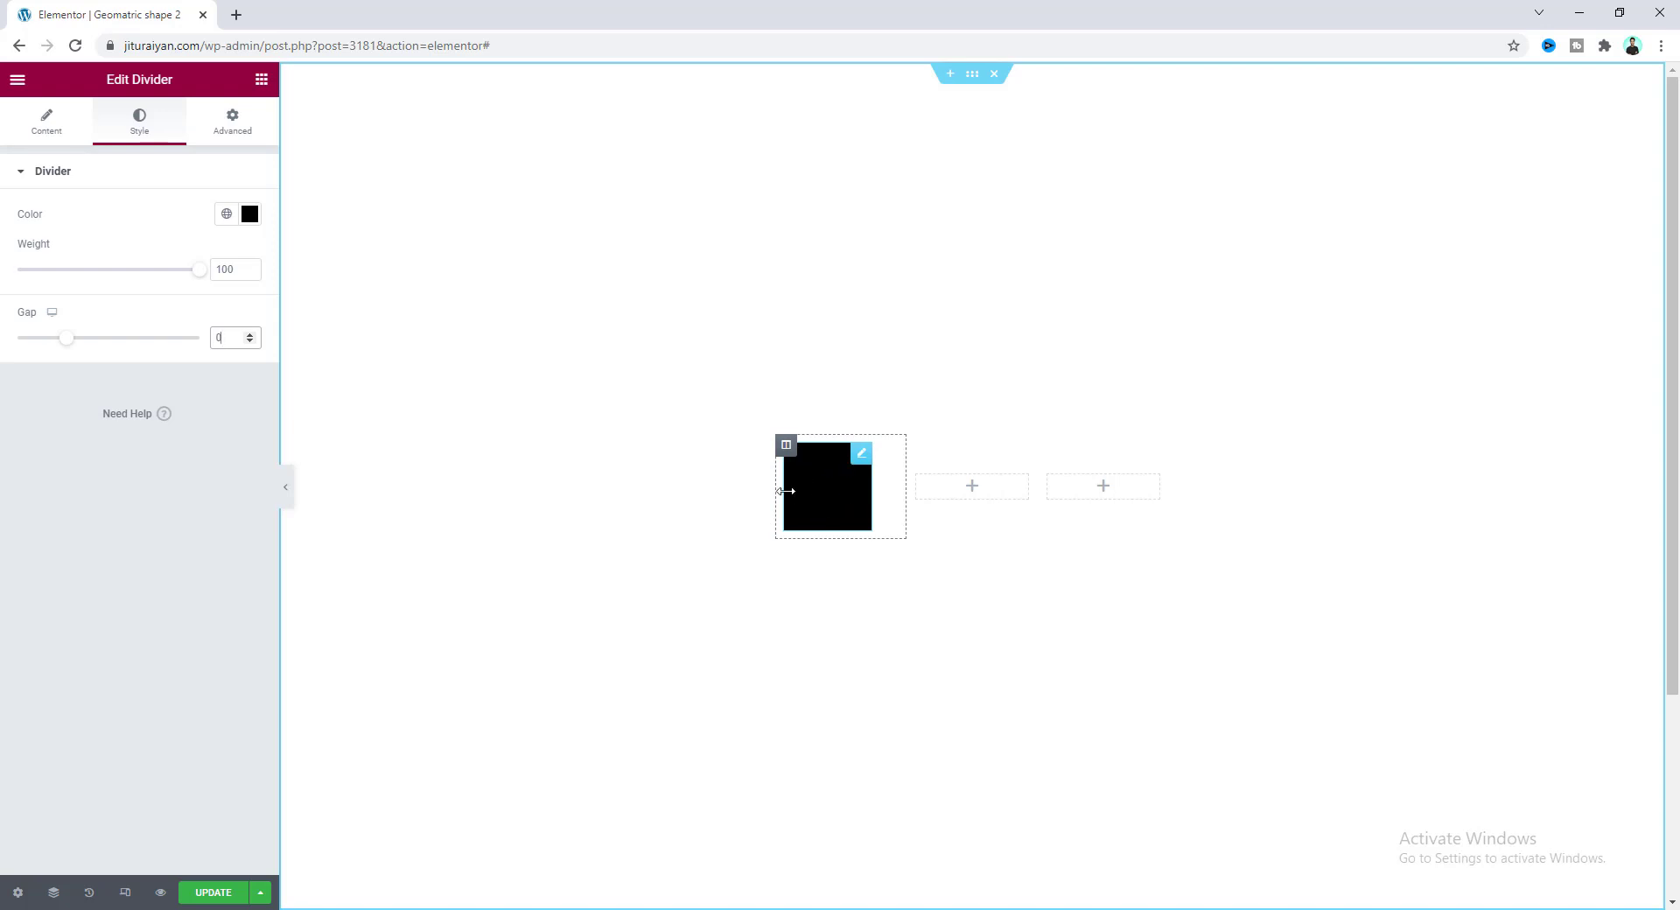
click(246, 132)
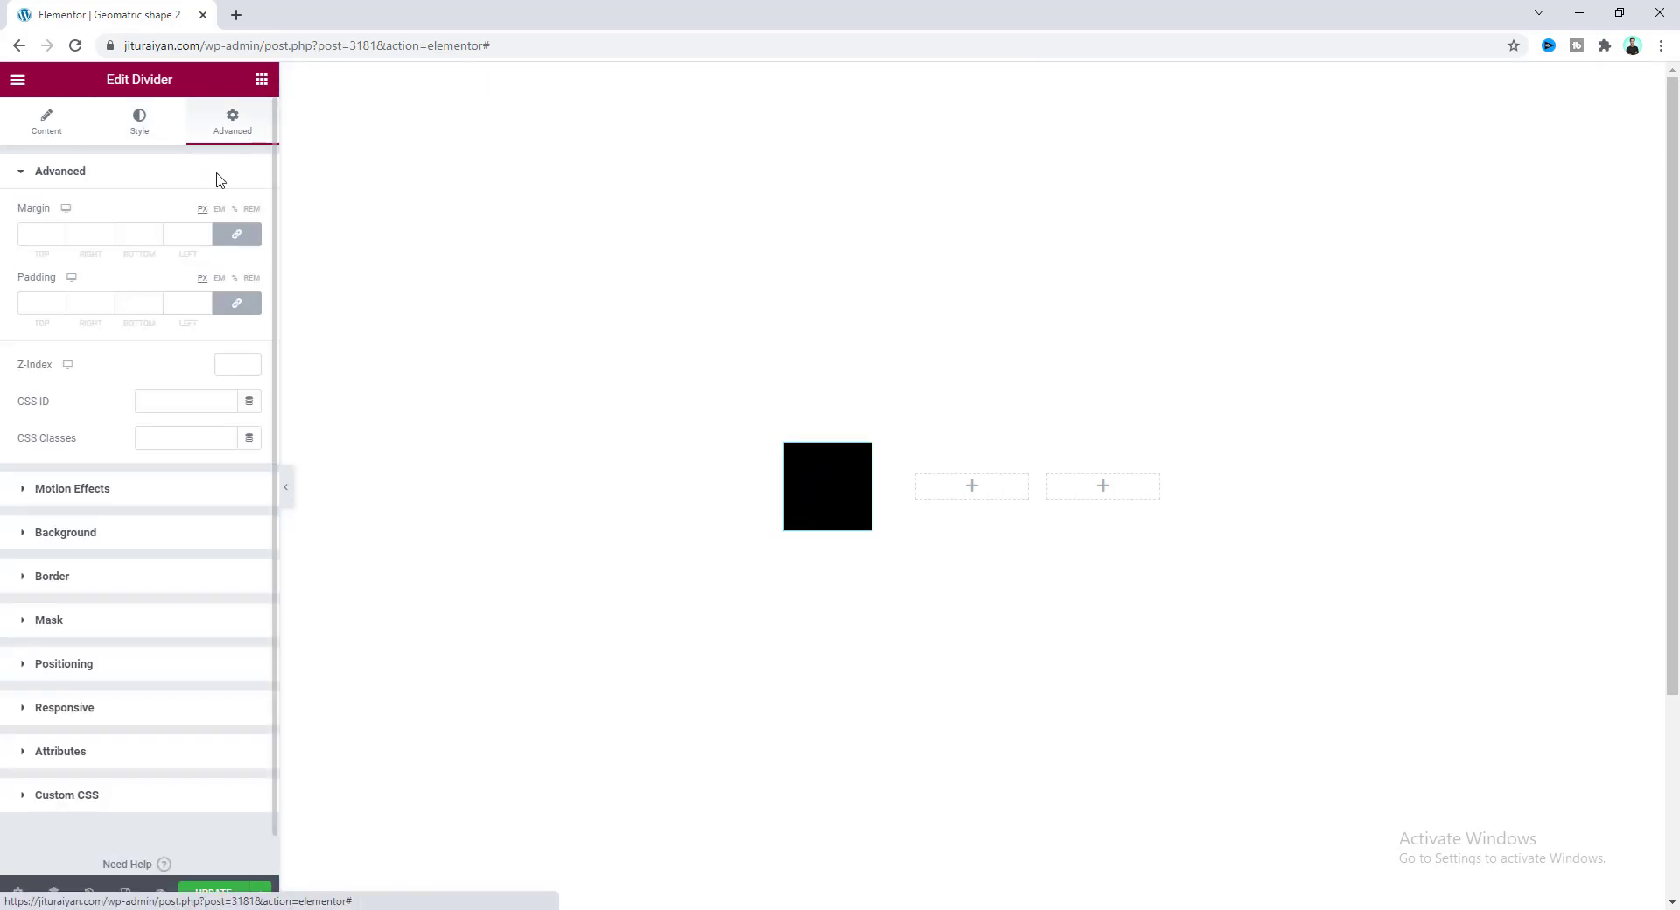
click(165, 585)
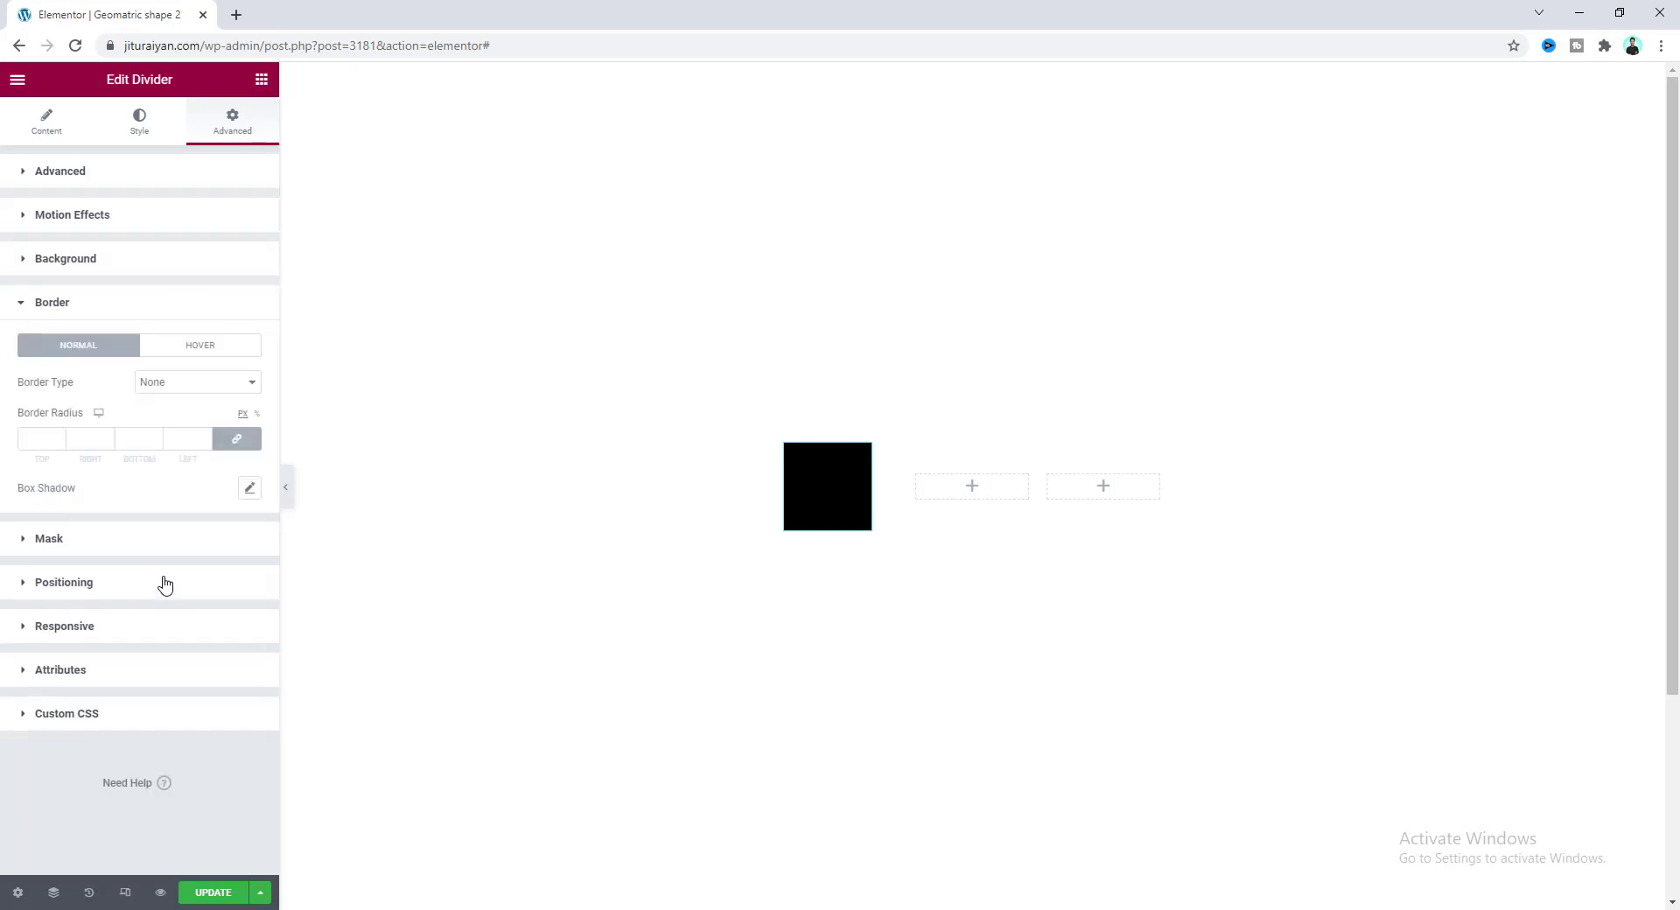
click(213, 384)
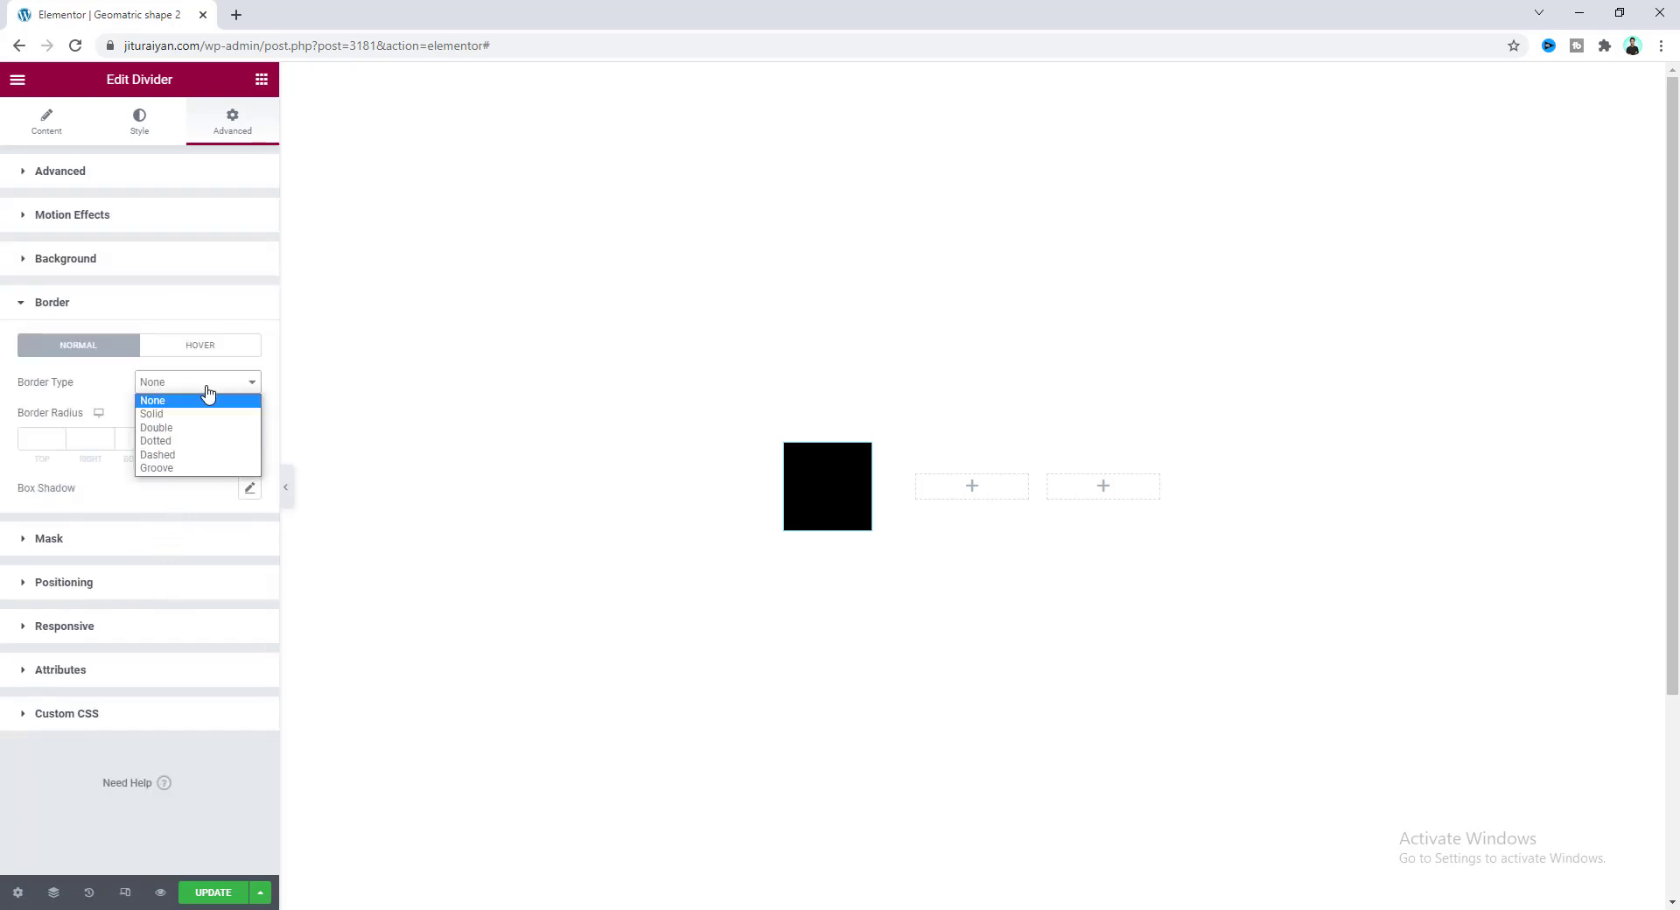
click(203, 418)
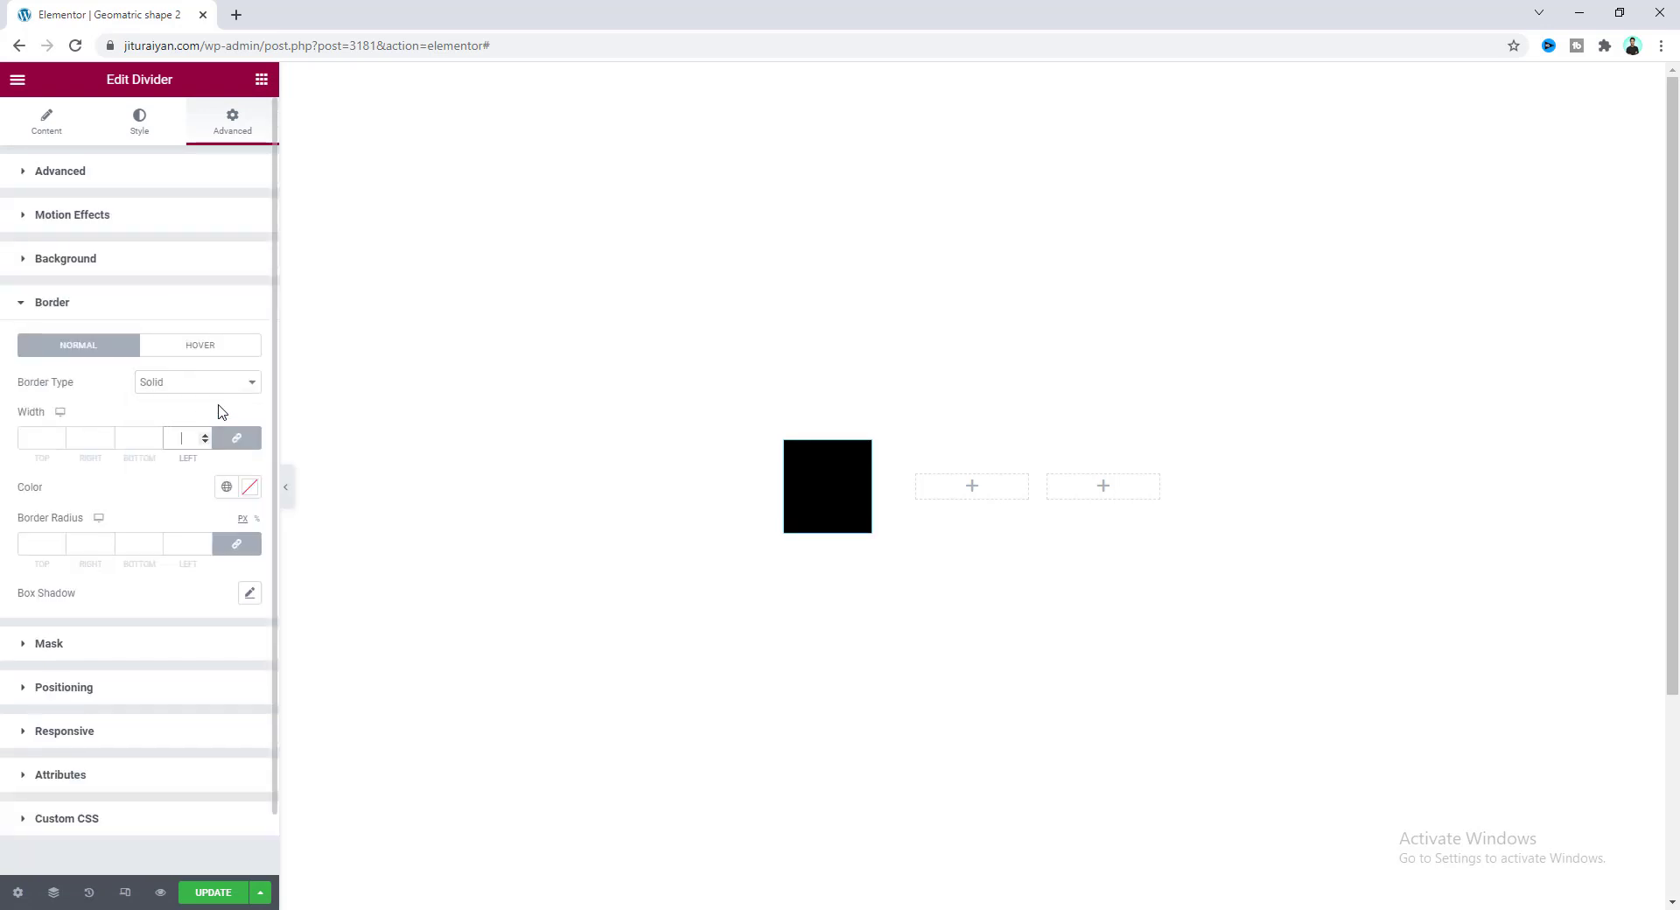
text(20)
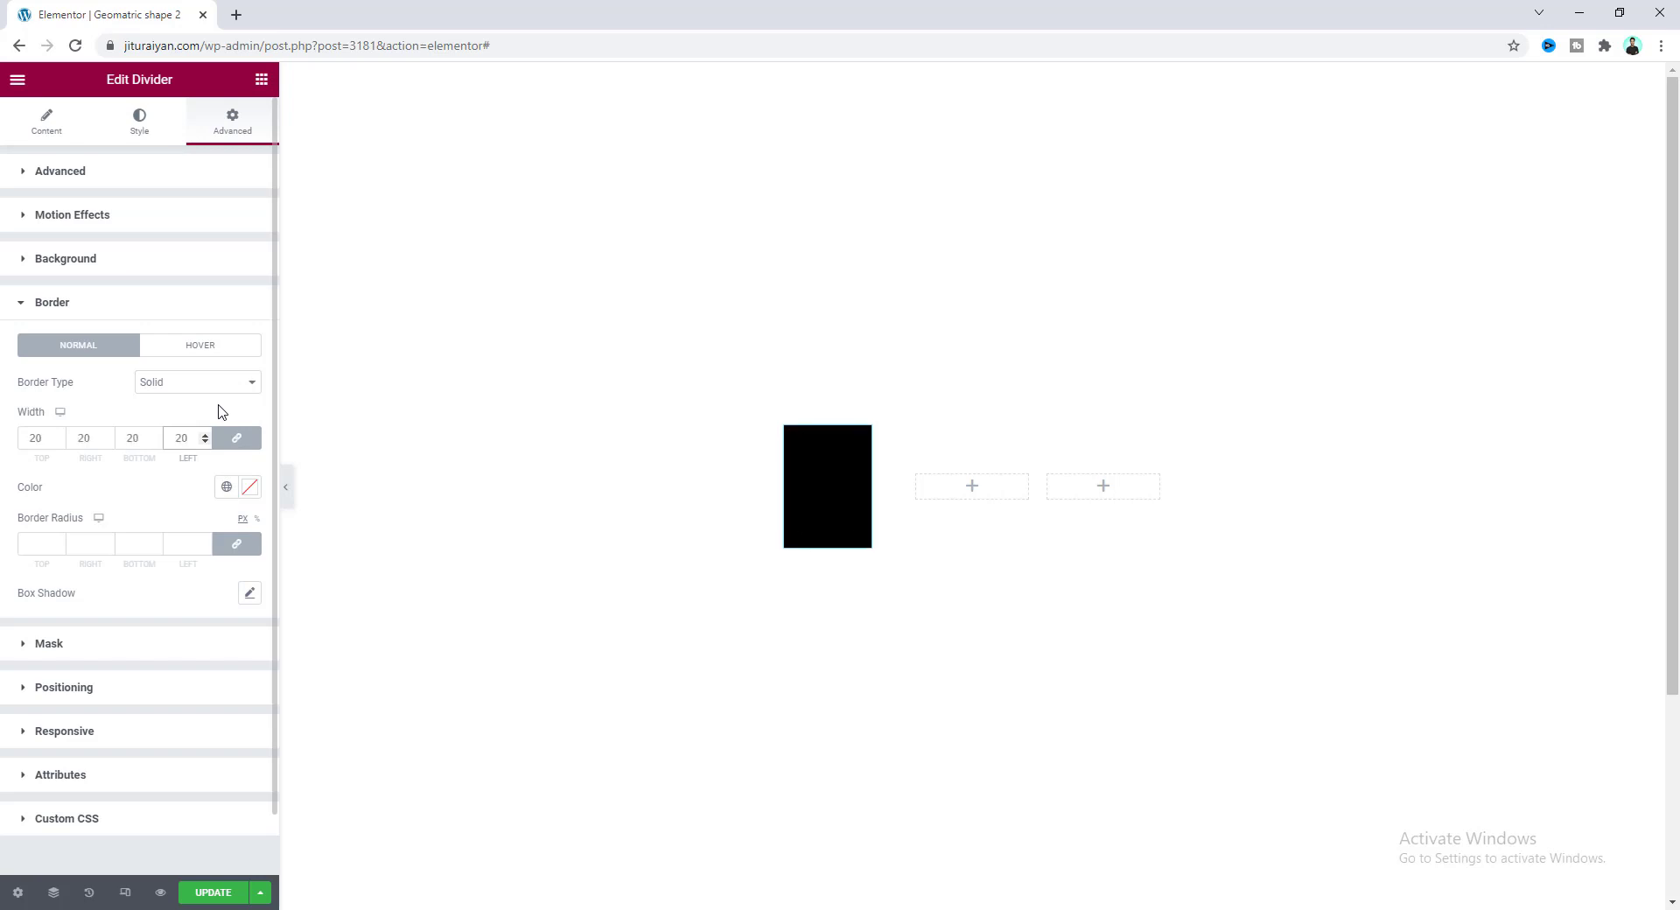
click(225, 486)
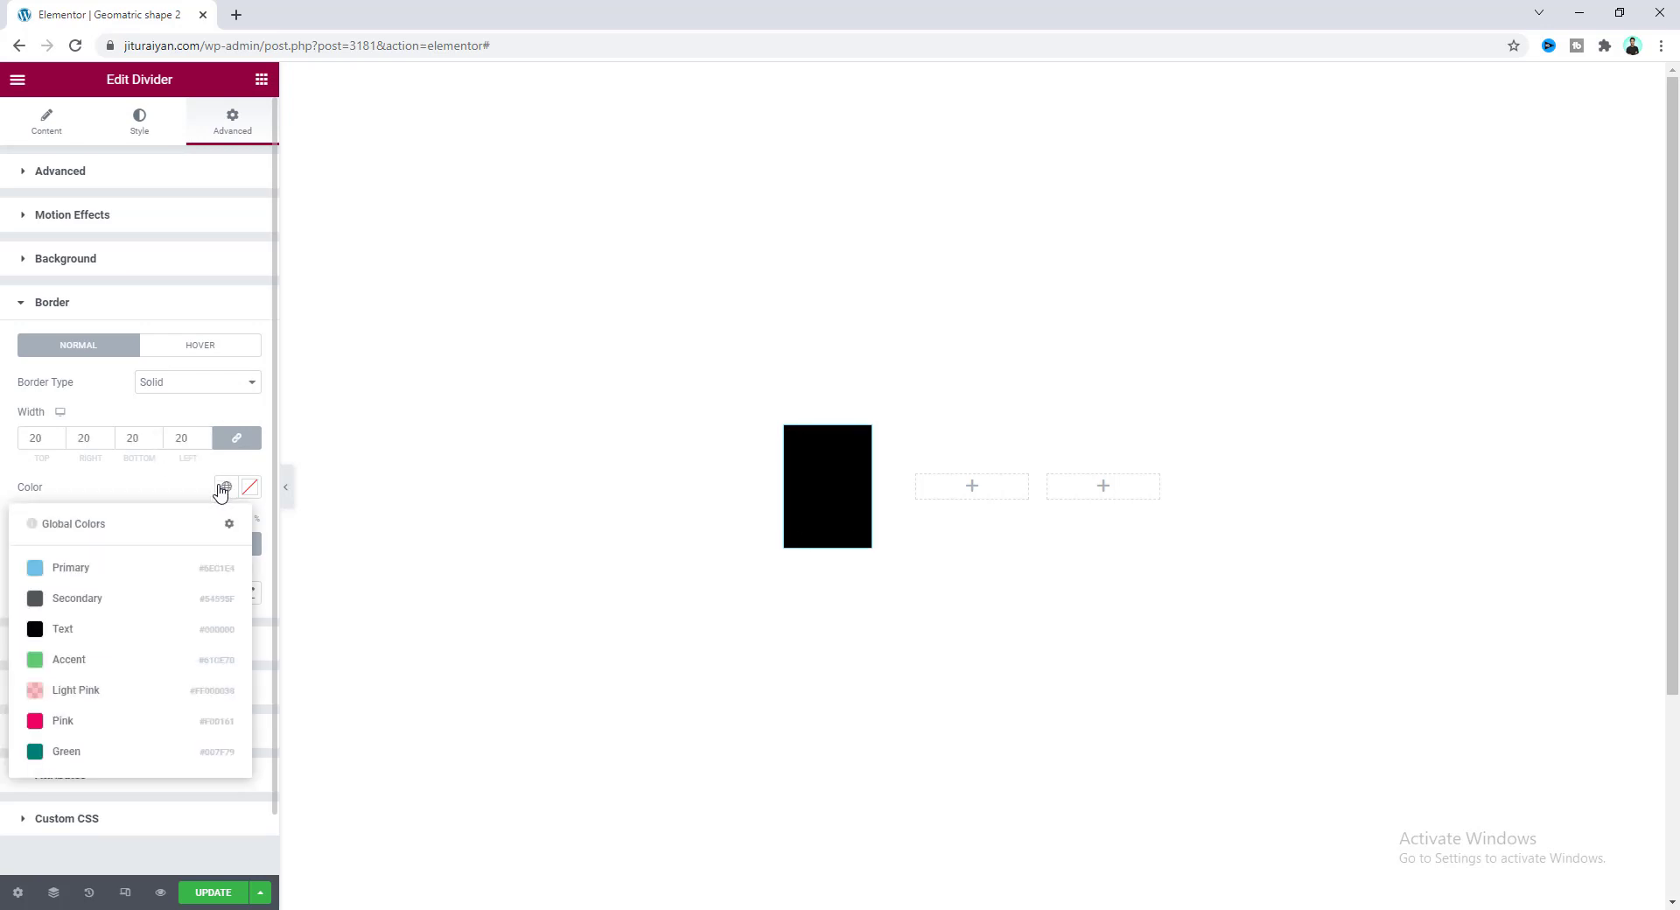
click(146, 721)
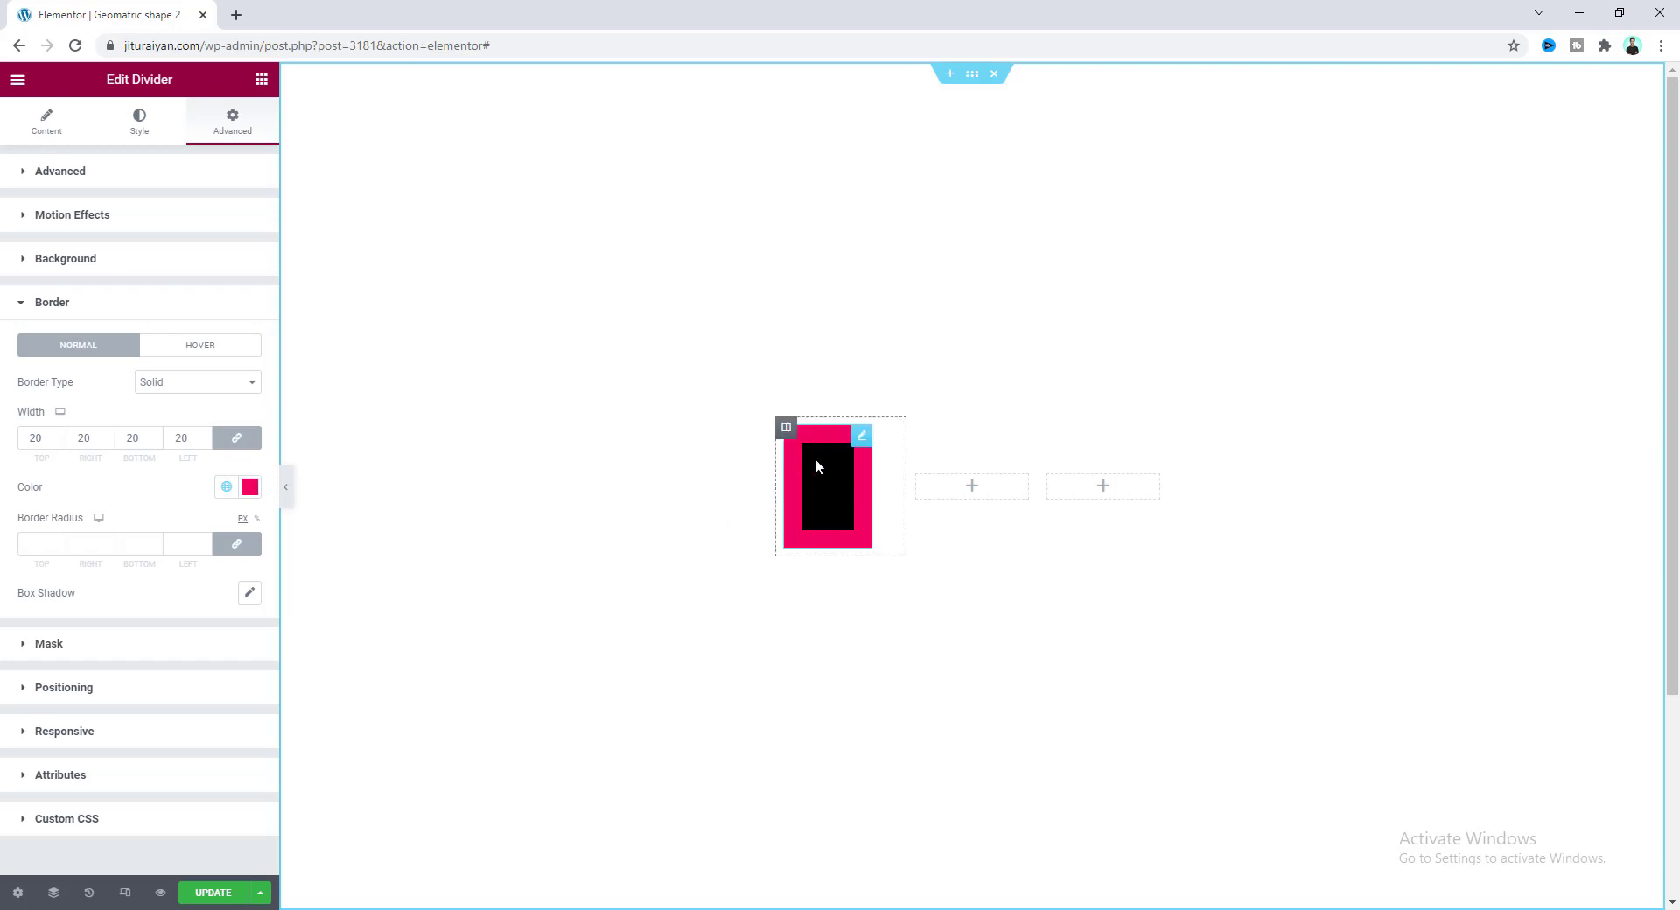
Change the divider weight to 60 and set its colour's alpha to zero
click(138, 125)
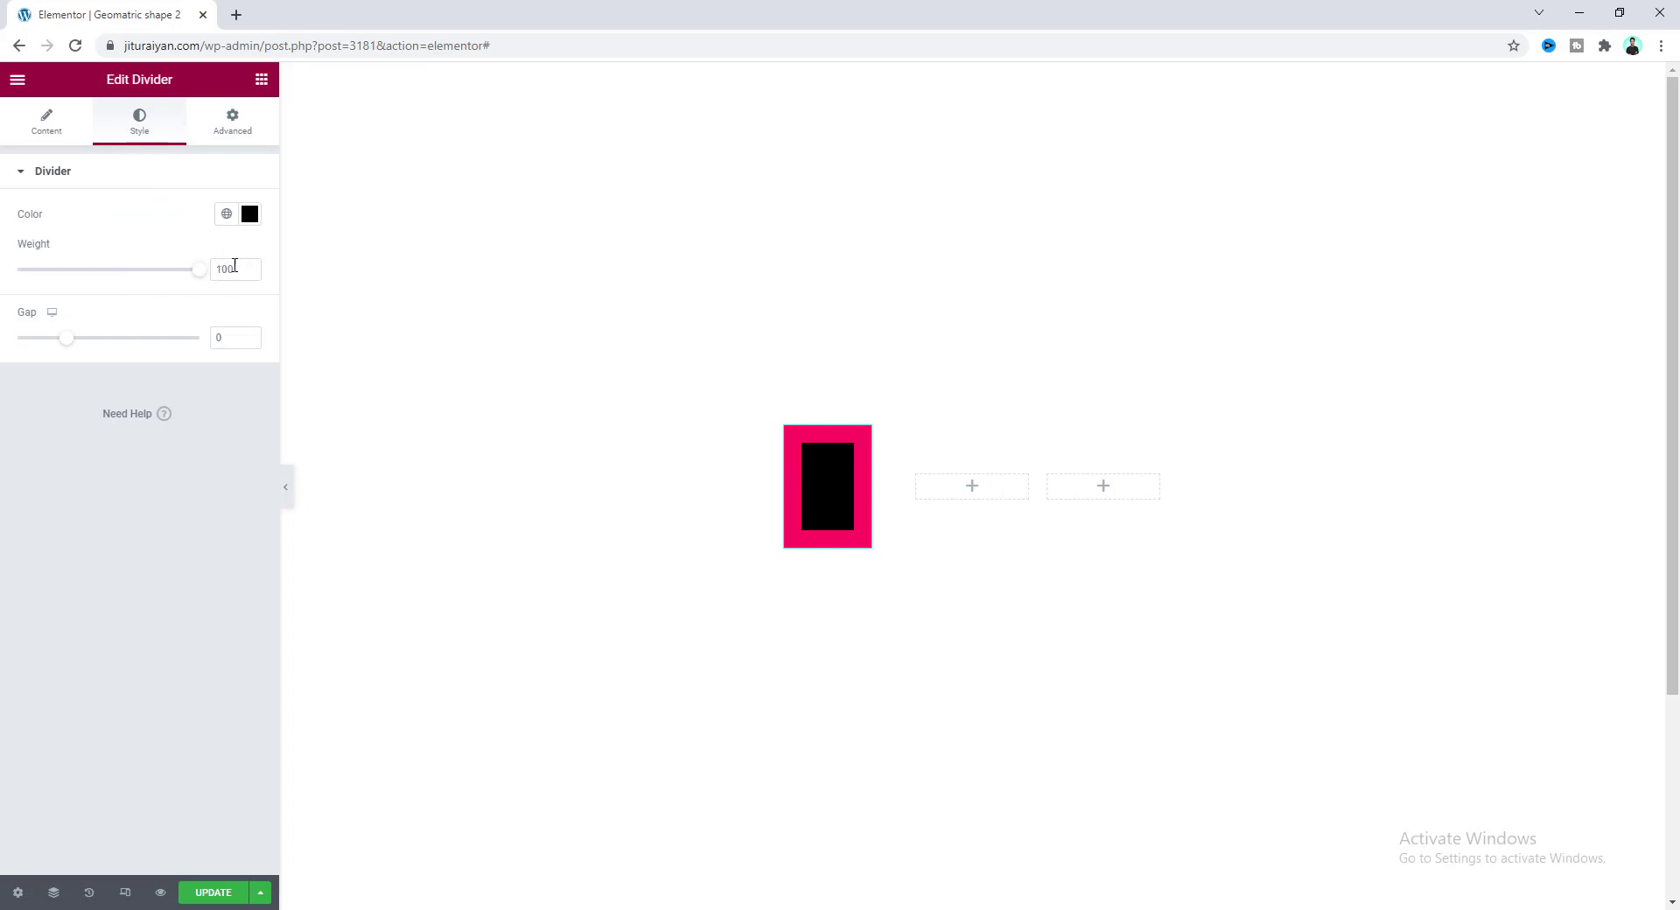
drag(227, 267, 213, 269)
text(60)
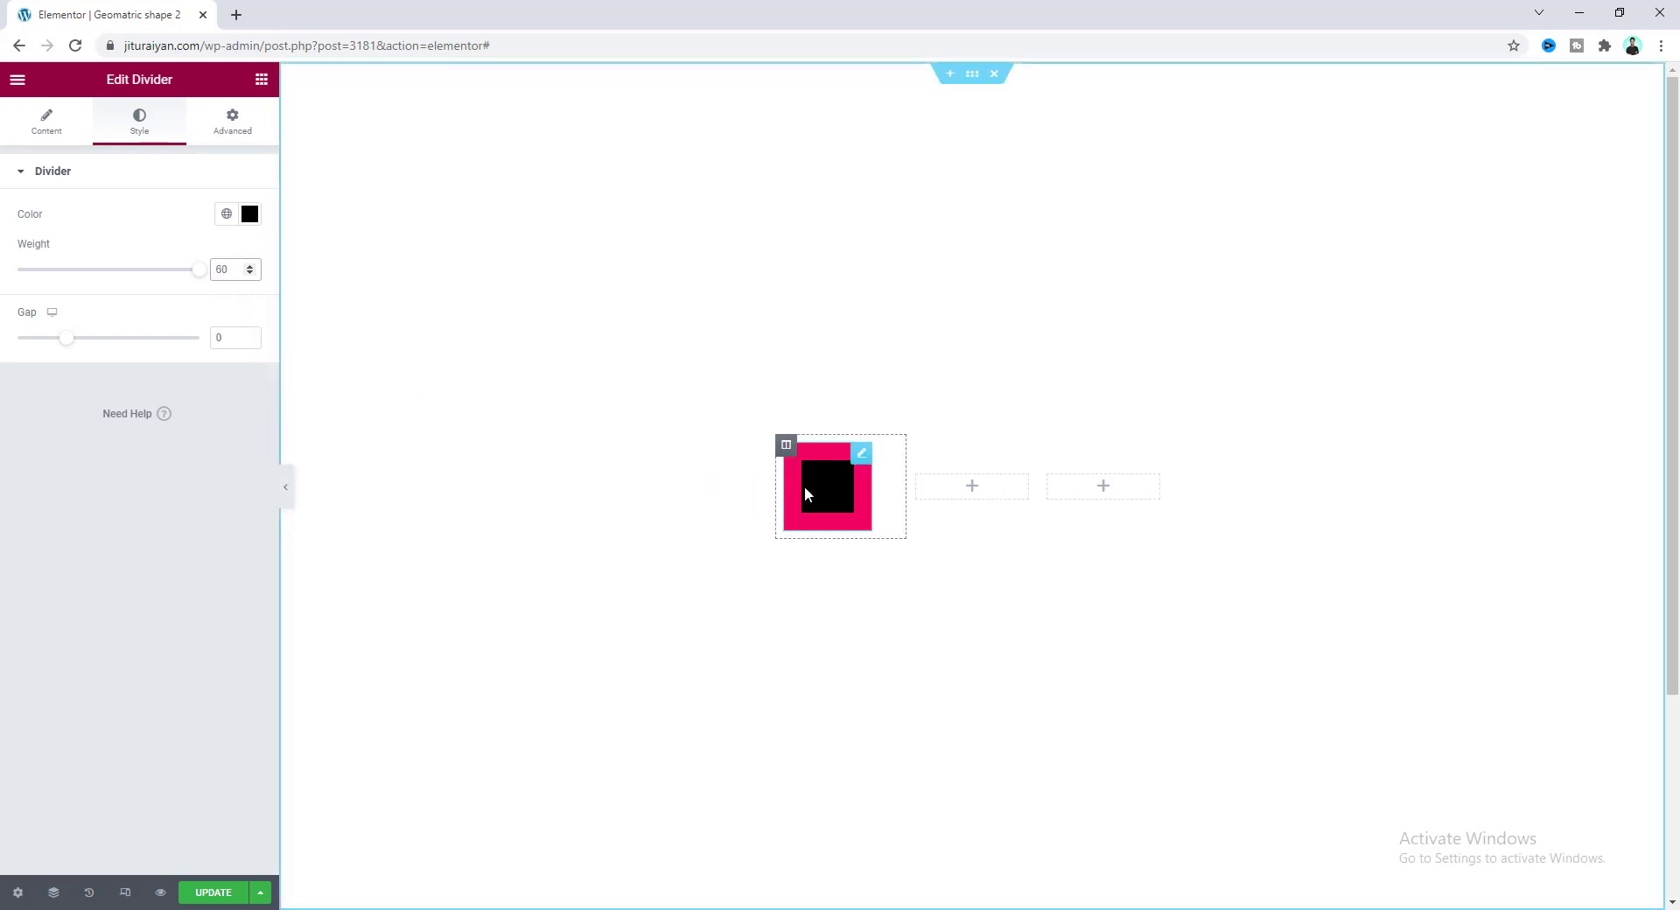
click(252, 225)
drag(245, 457, 83, 456)
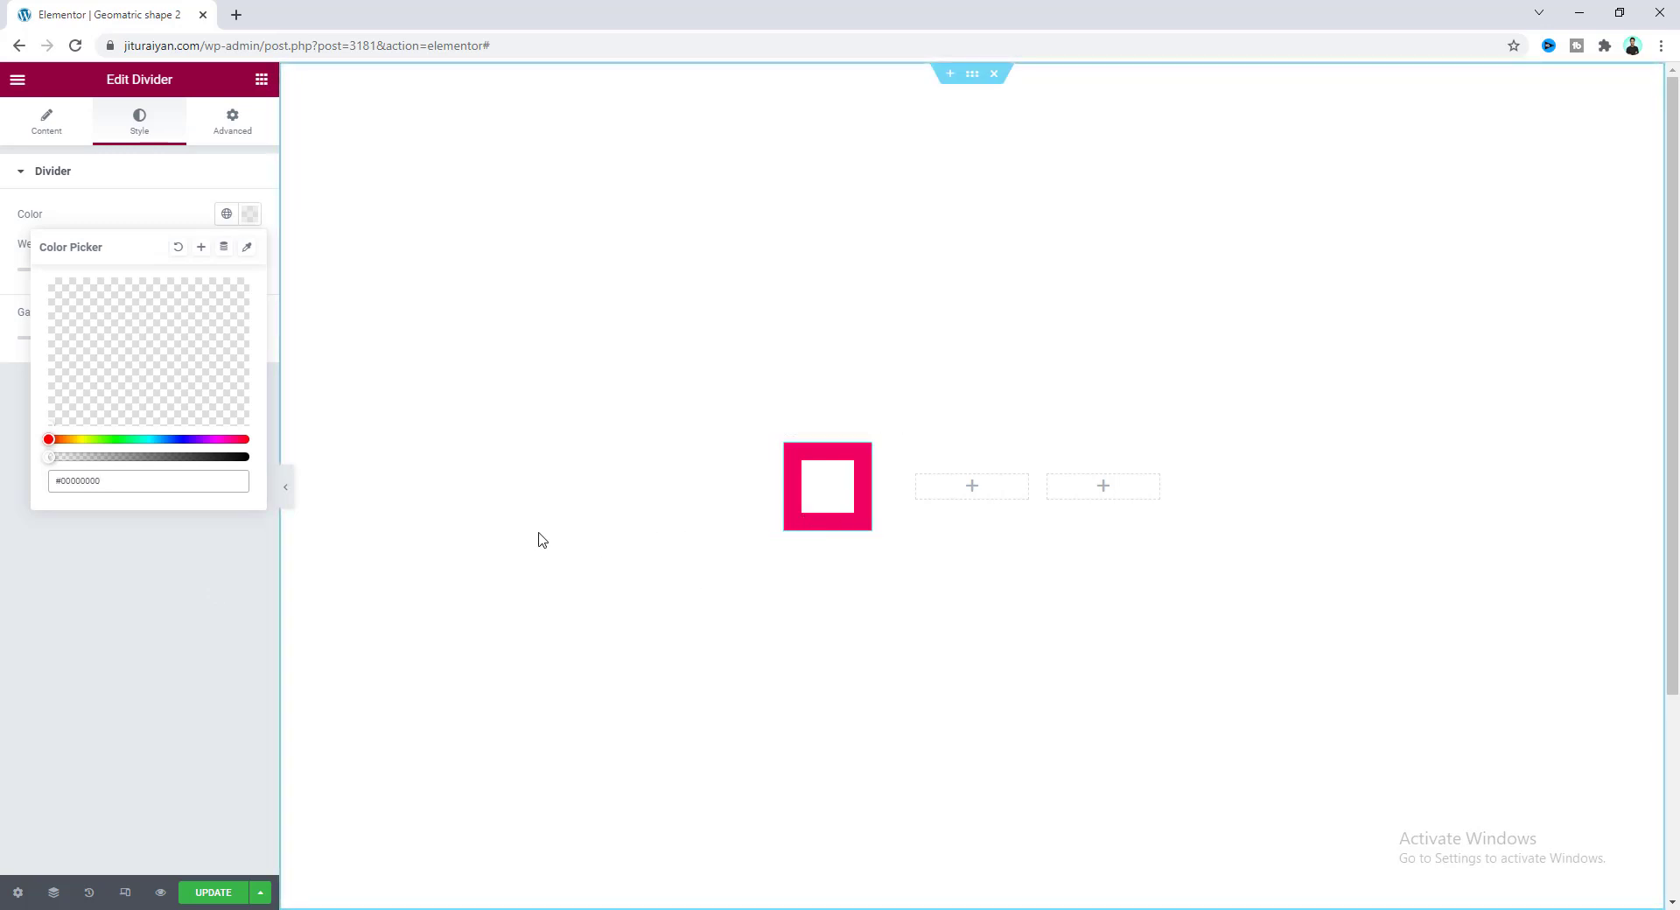
click(744, 509)
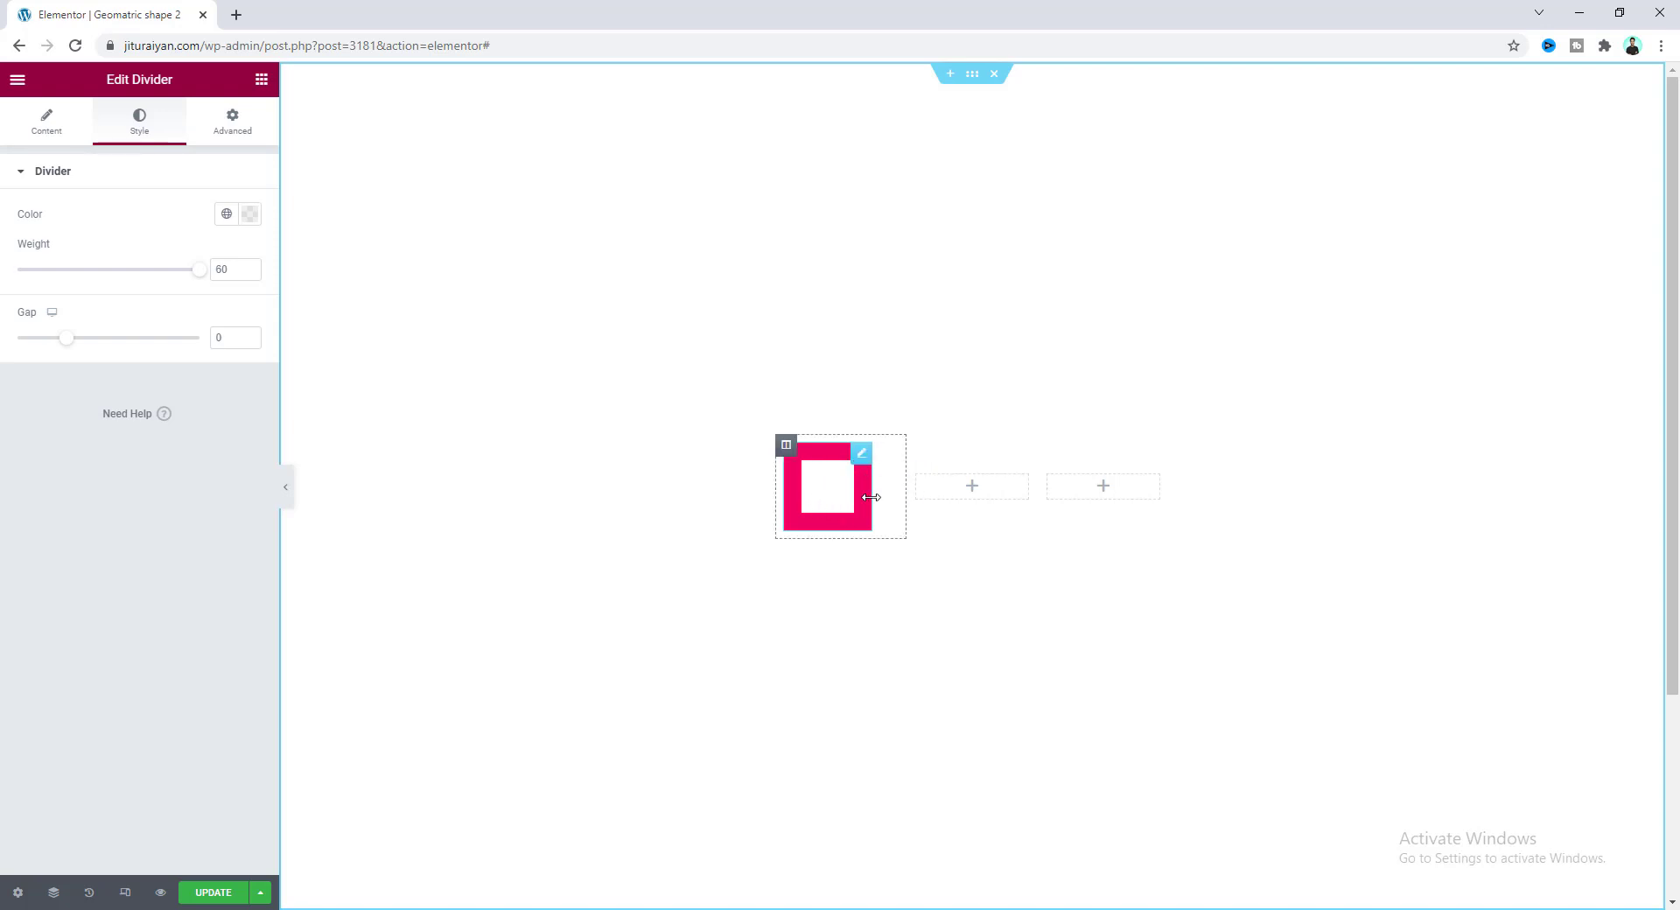
Duplicate the pink square and move the copy into the middle column
right_click(825, 472)
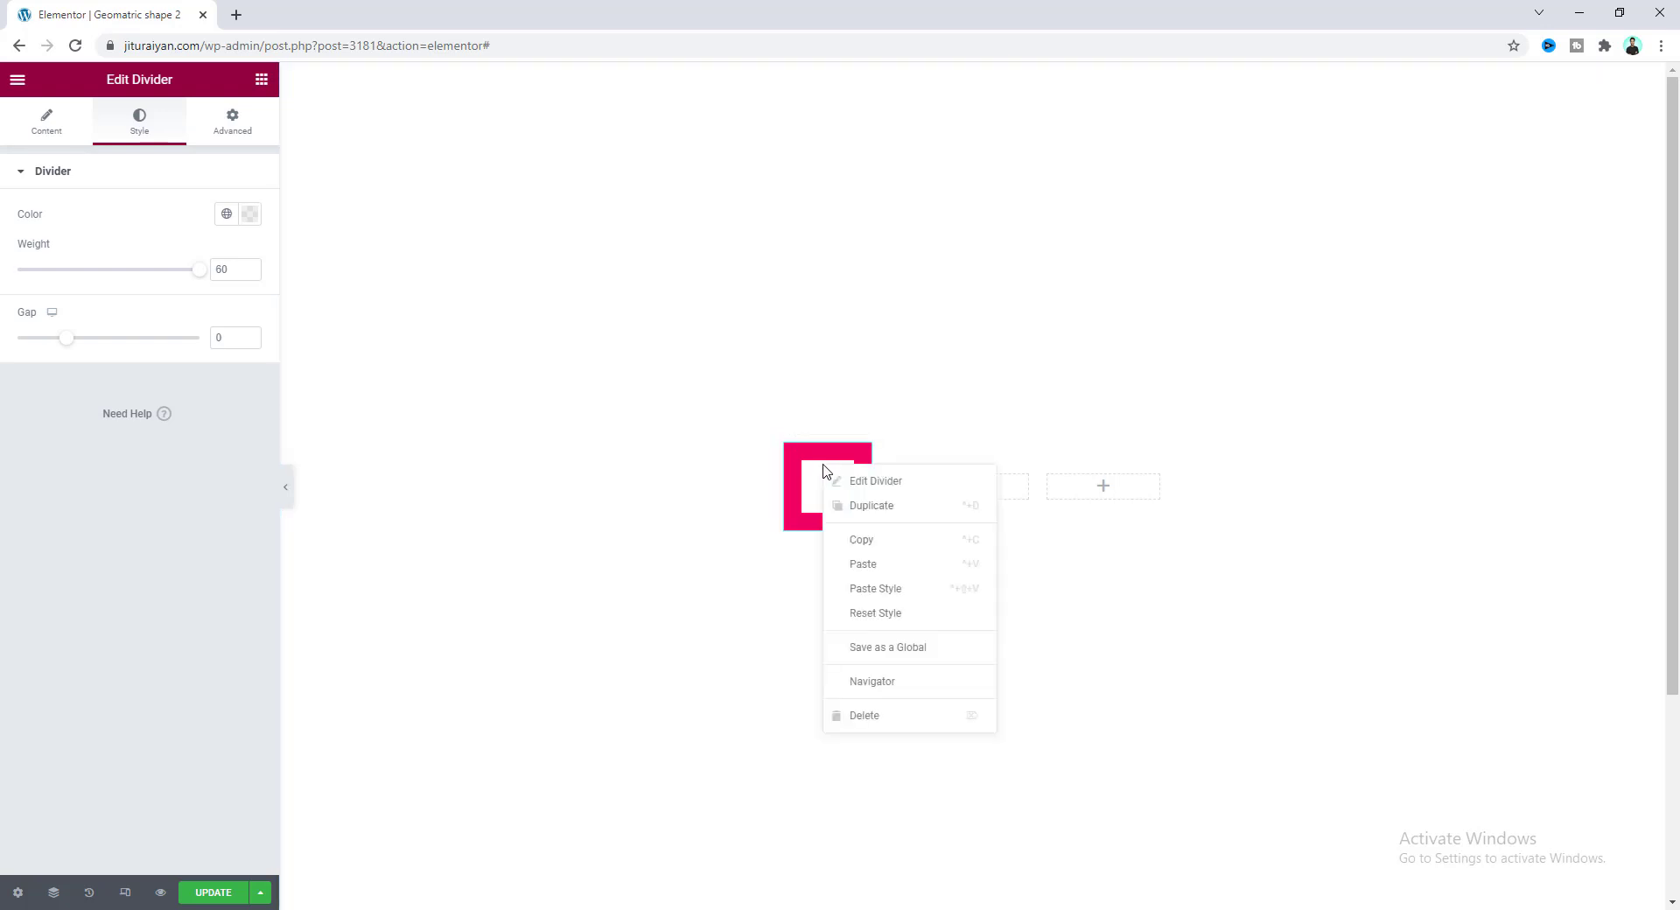
click(852, 506)
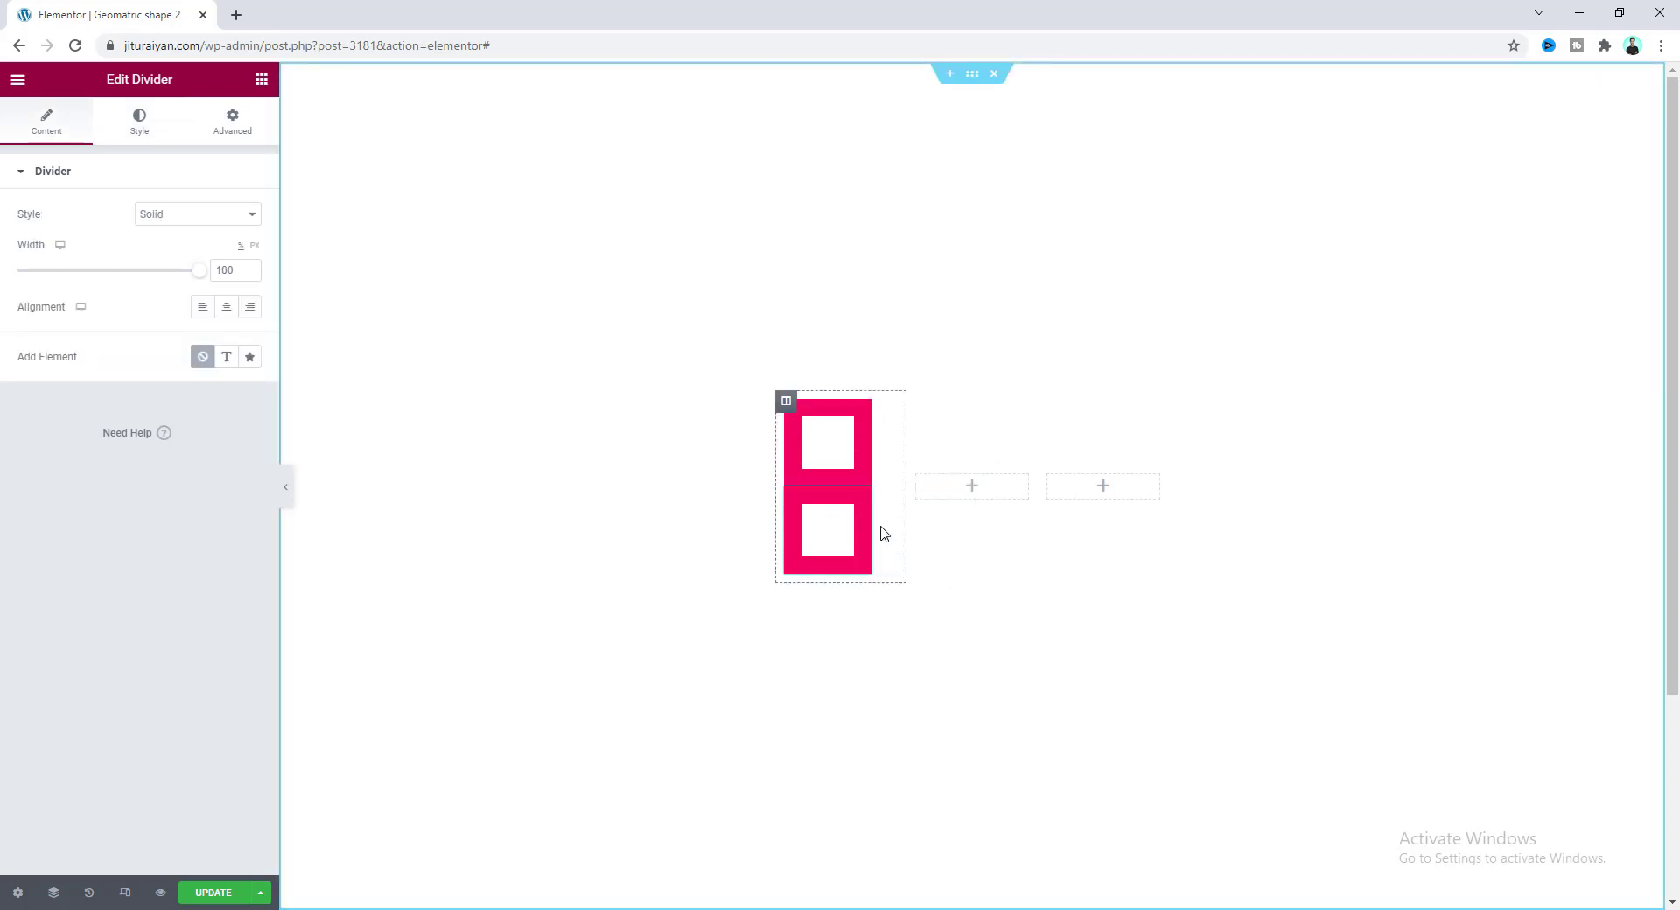
drag(864, 498, 940, 505)
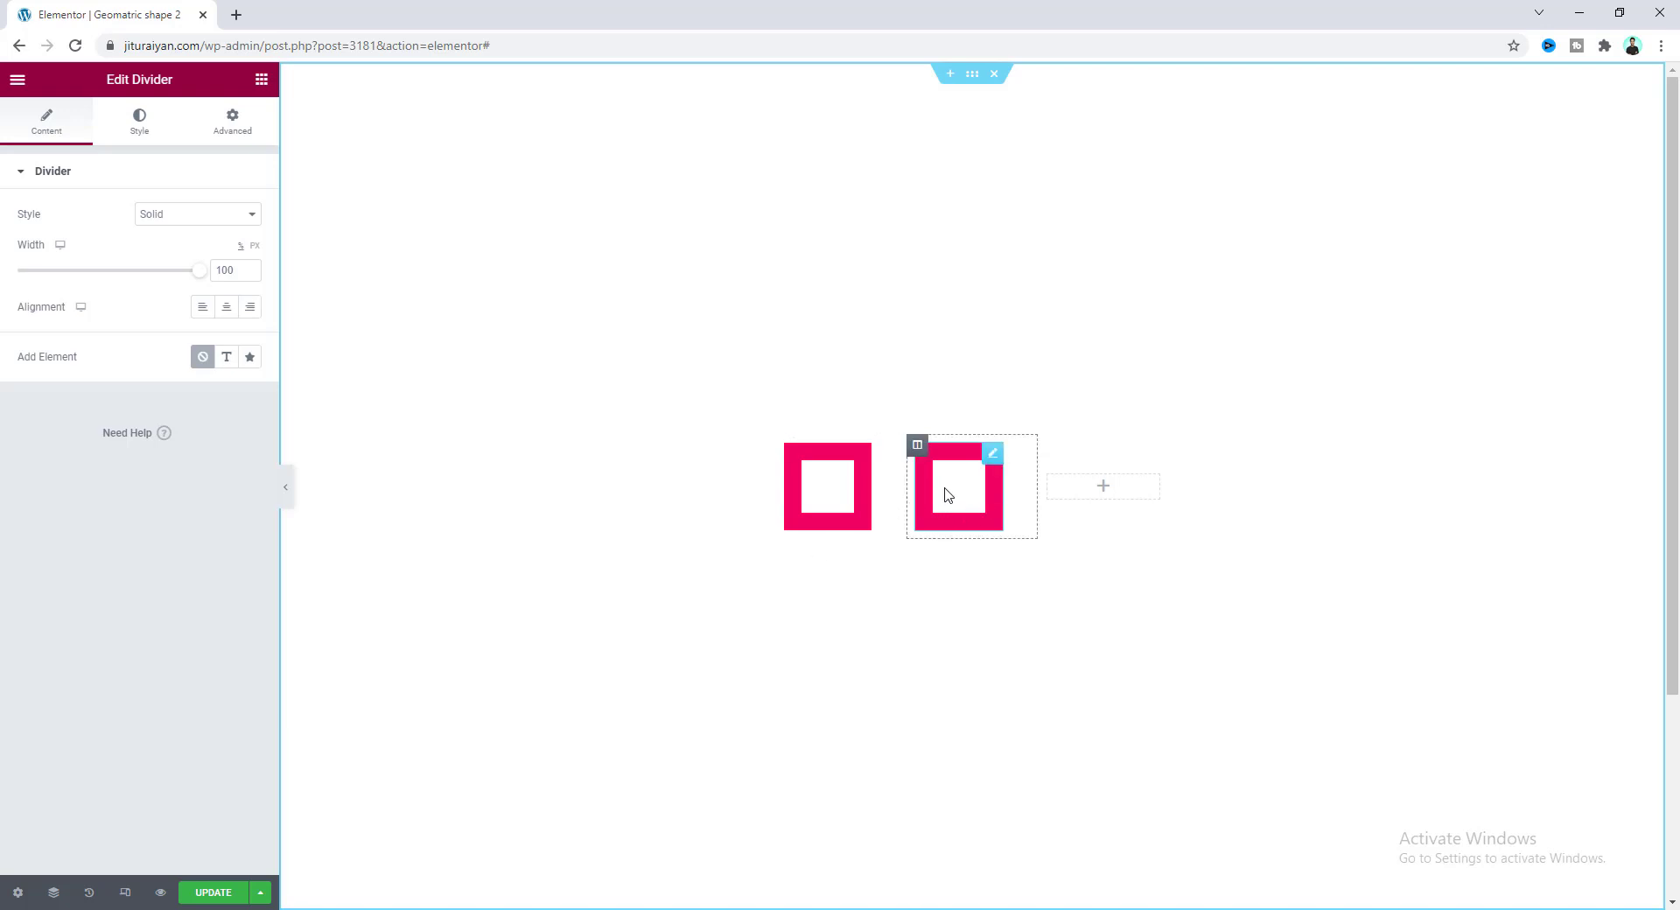
Round the copy's border radius to 100 and set its border colour to #000000
click(233, 121)
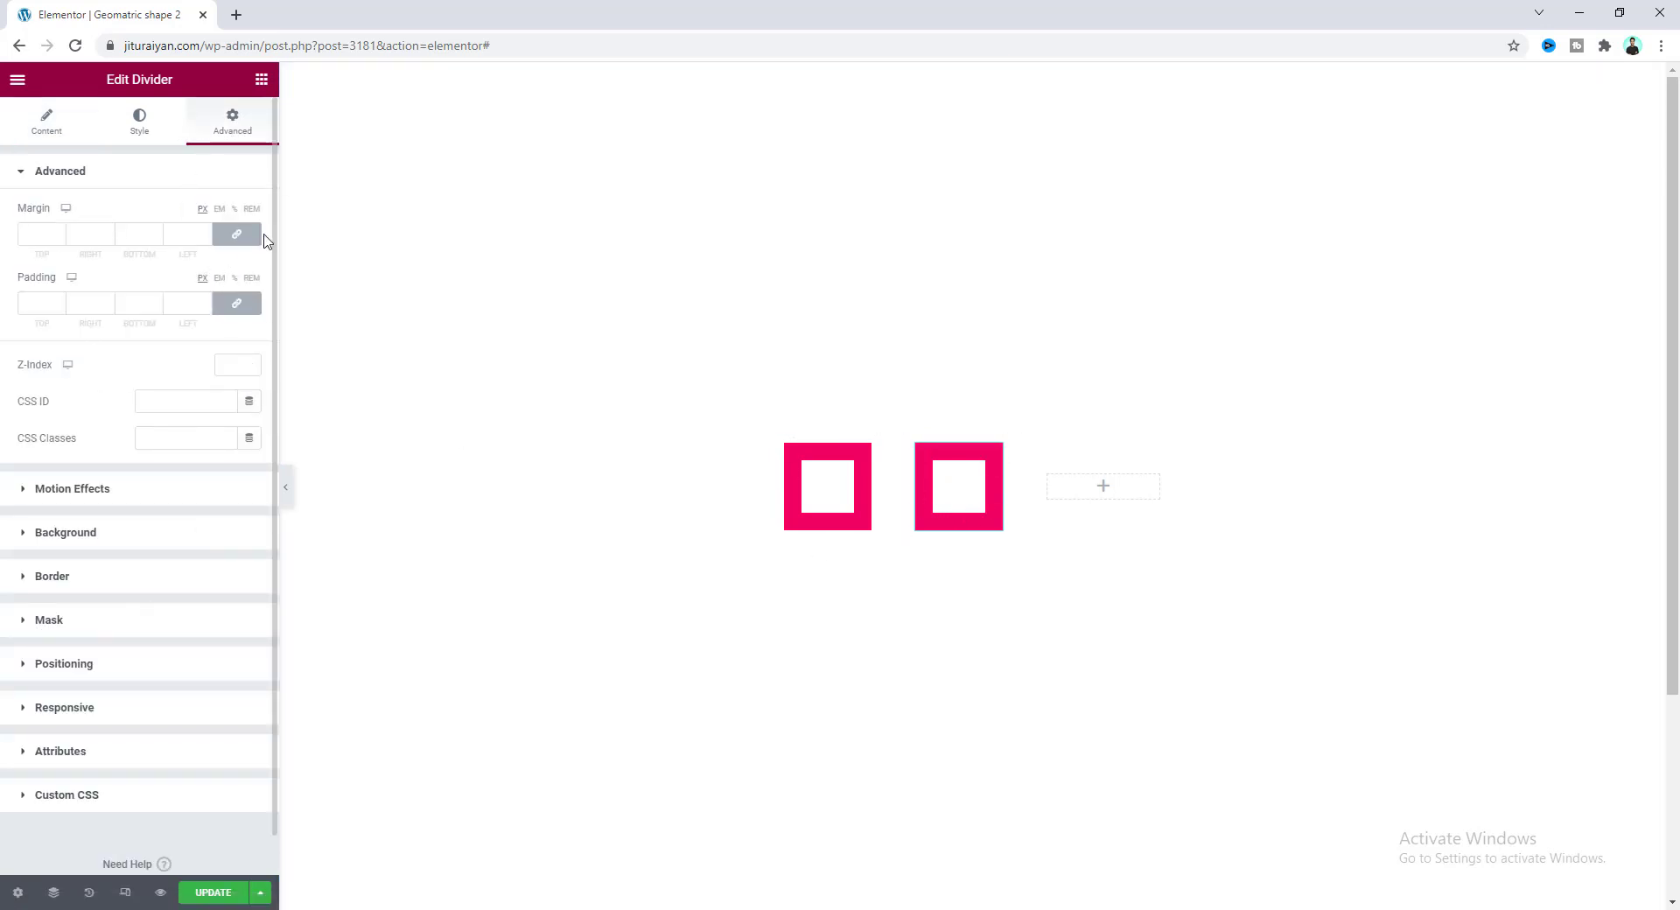
click(75, 582)
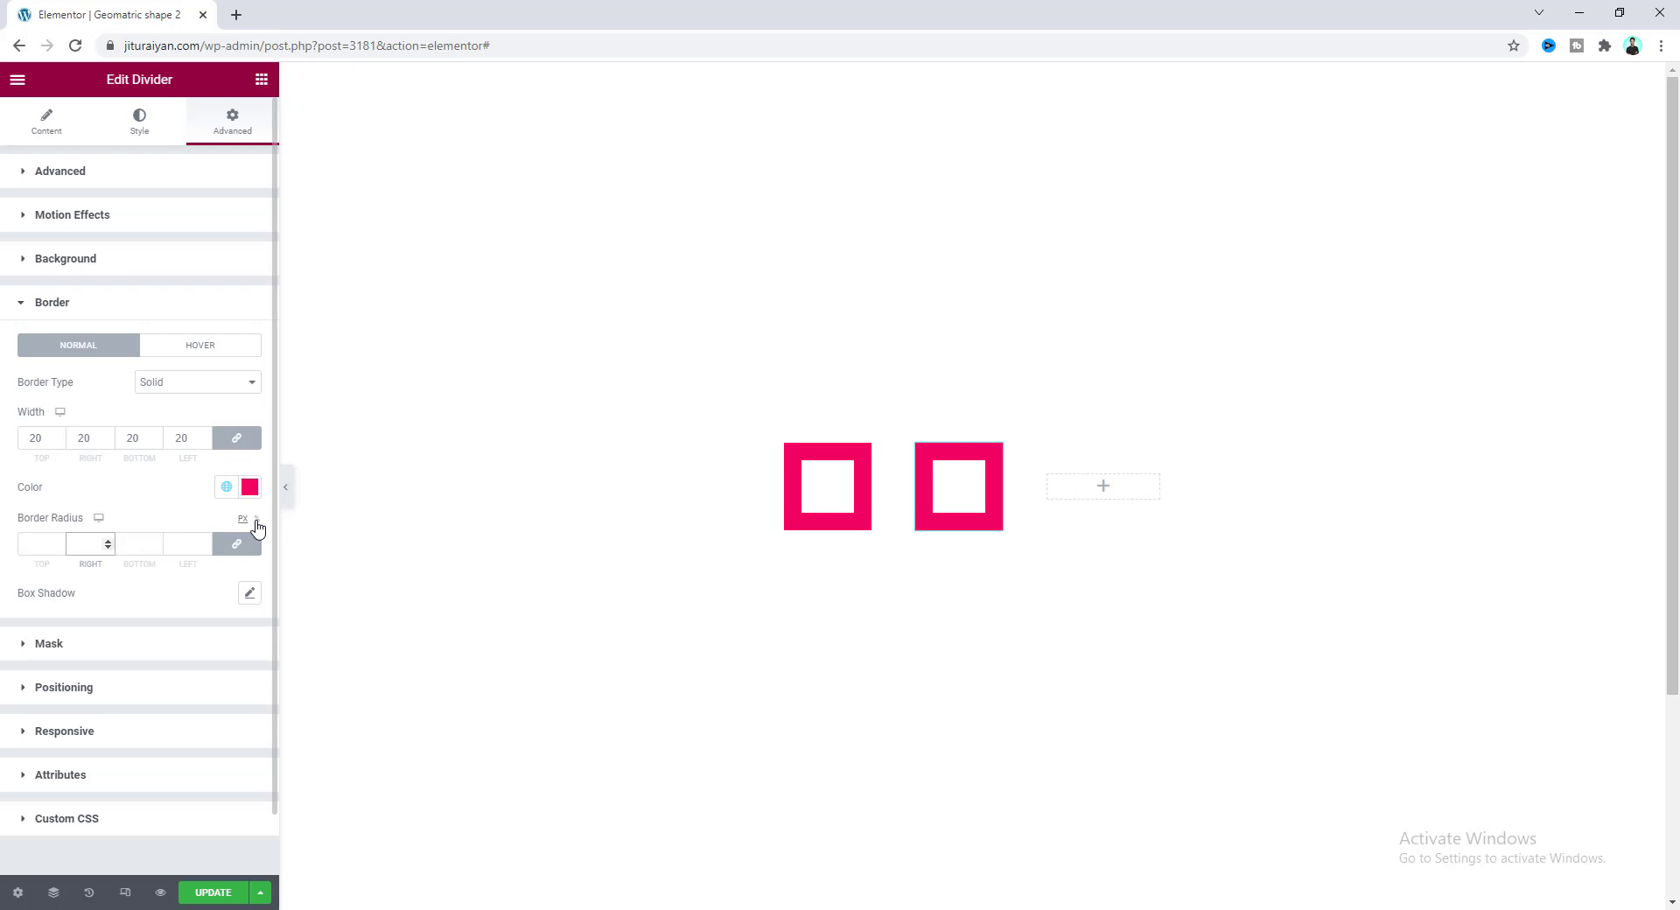
click(193, 543)
text(00)
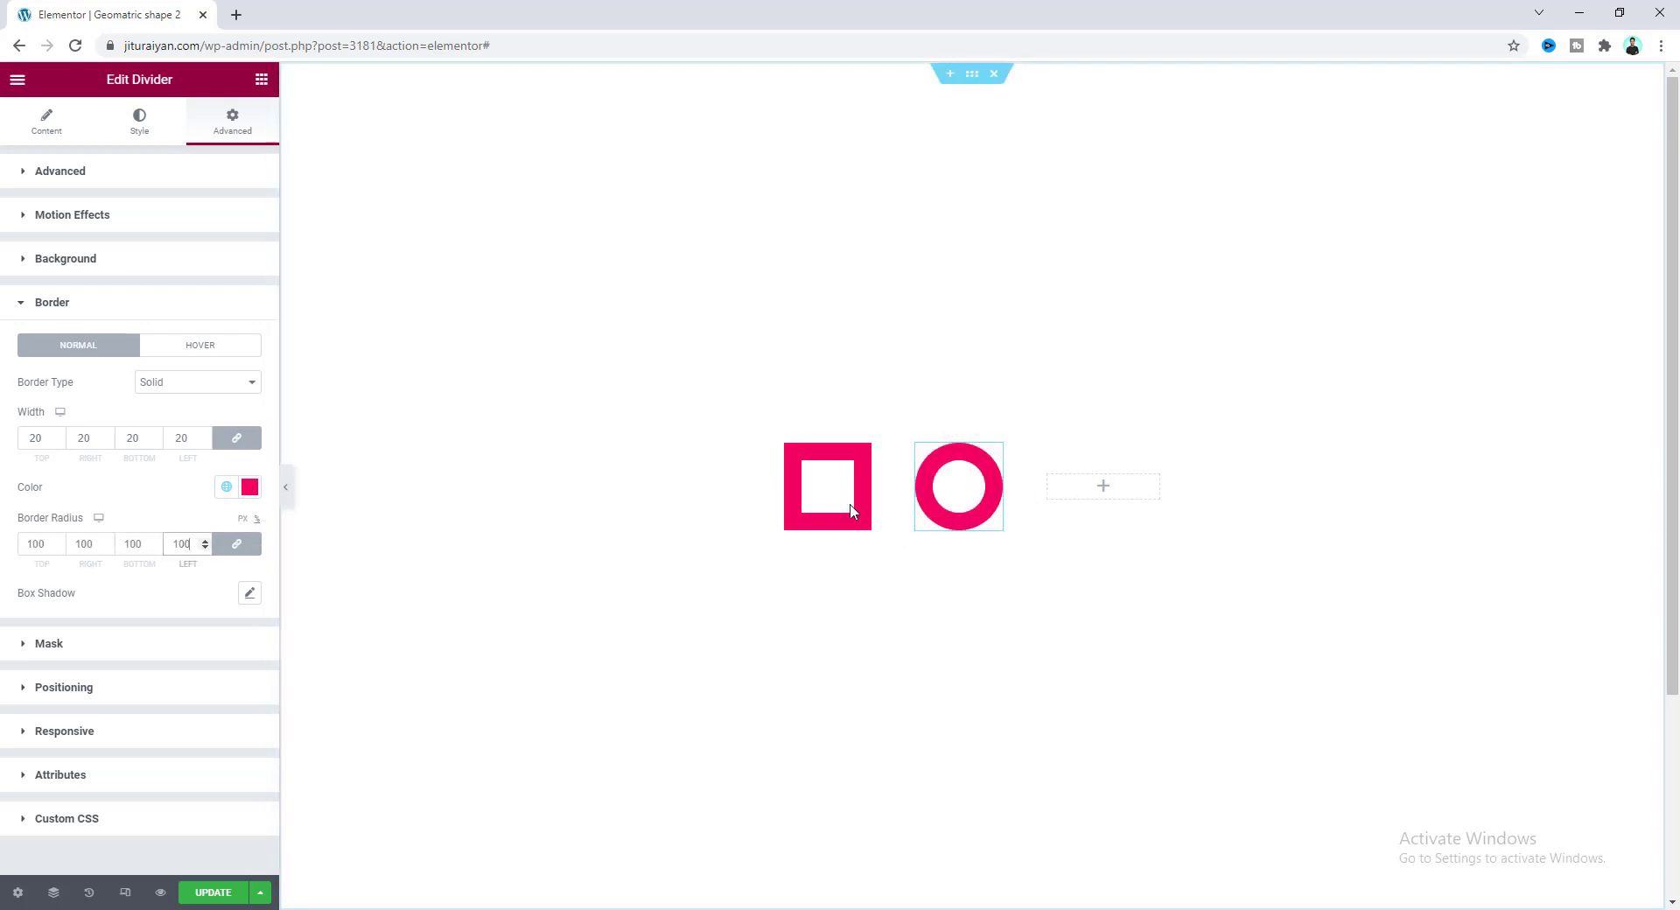
click(946, 510)
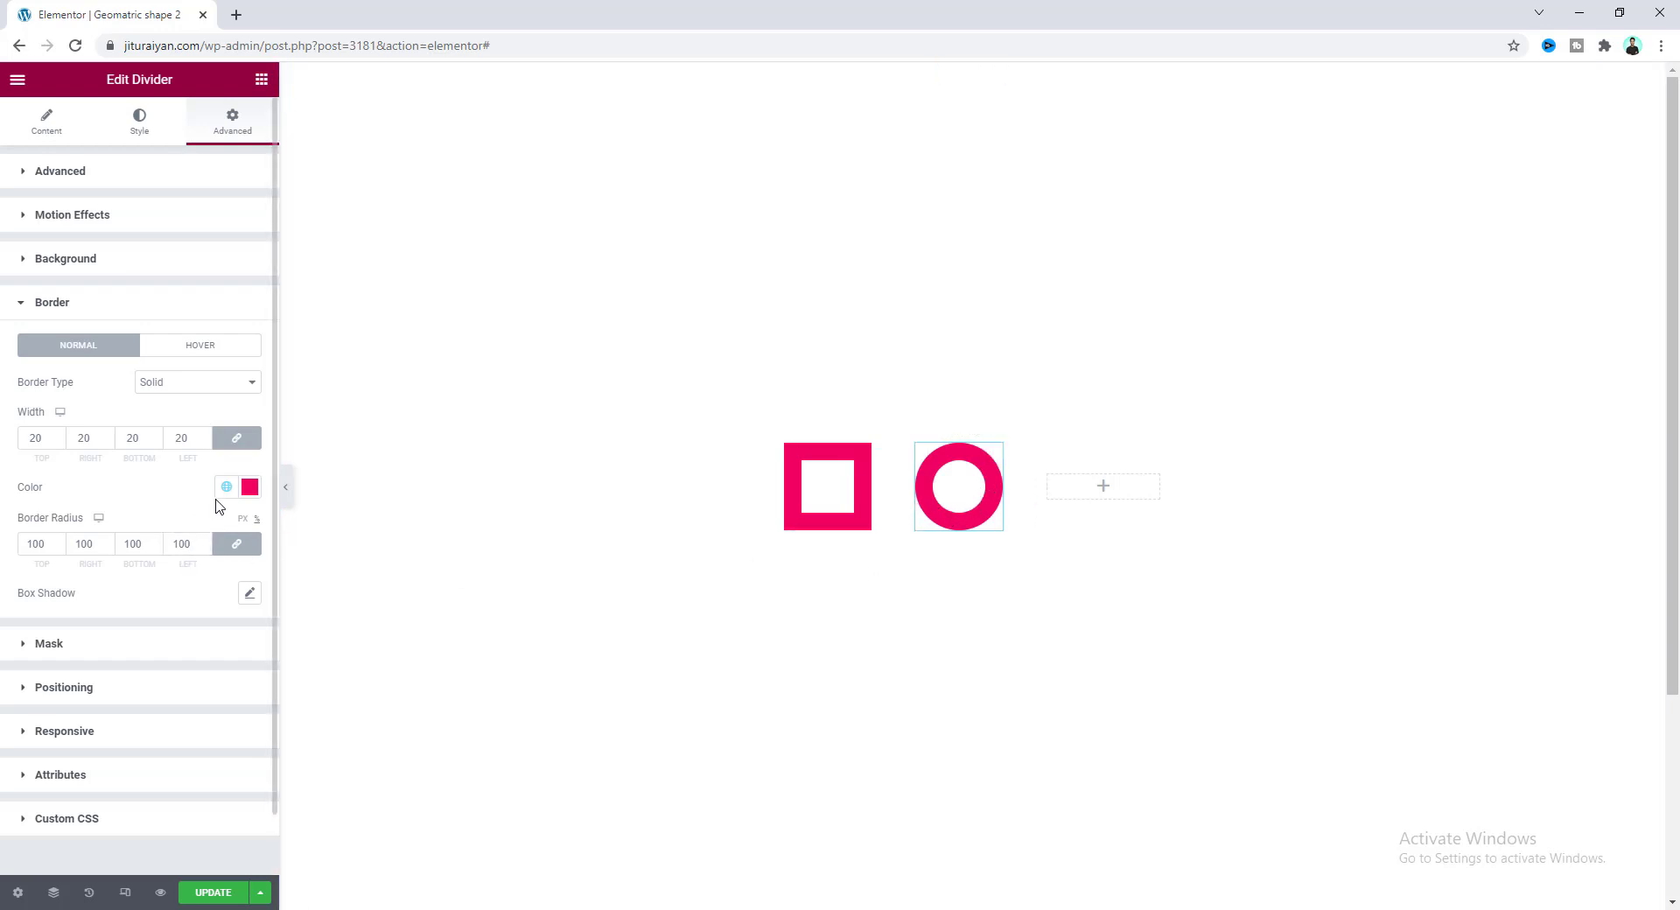
click(250, 489)
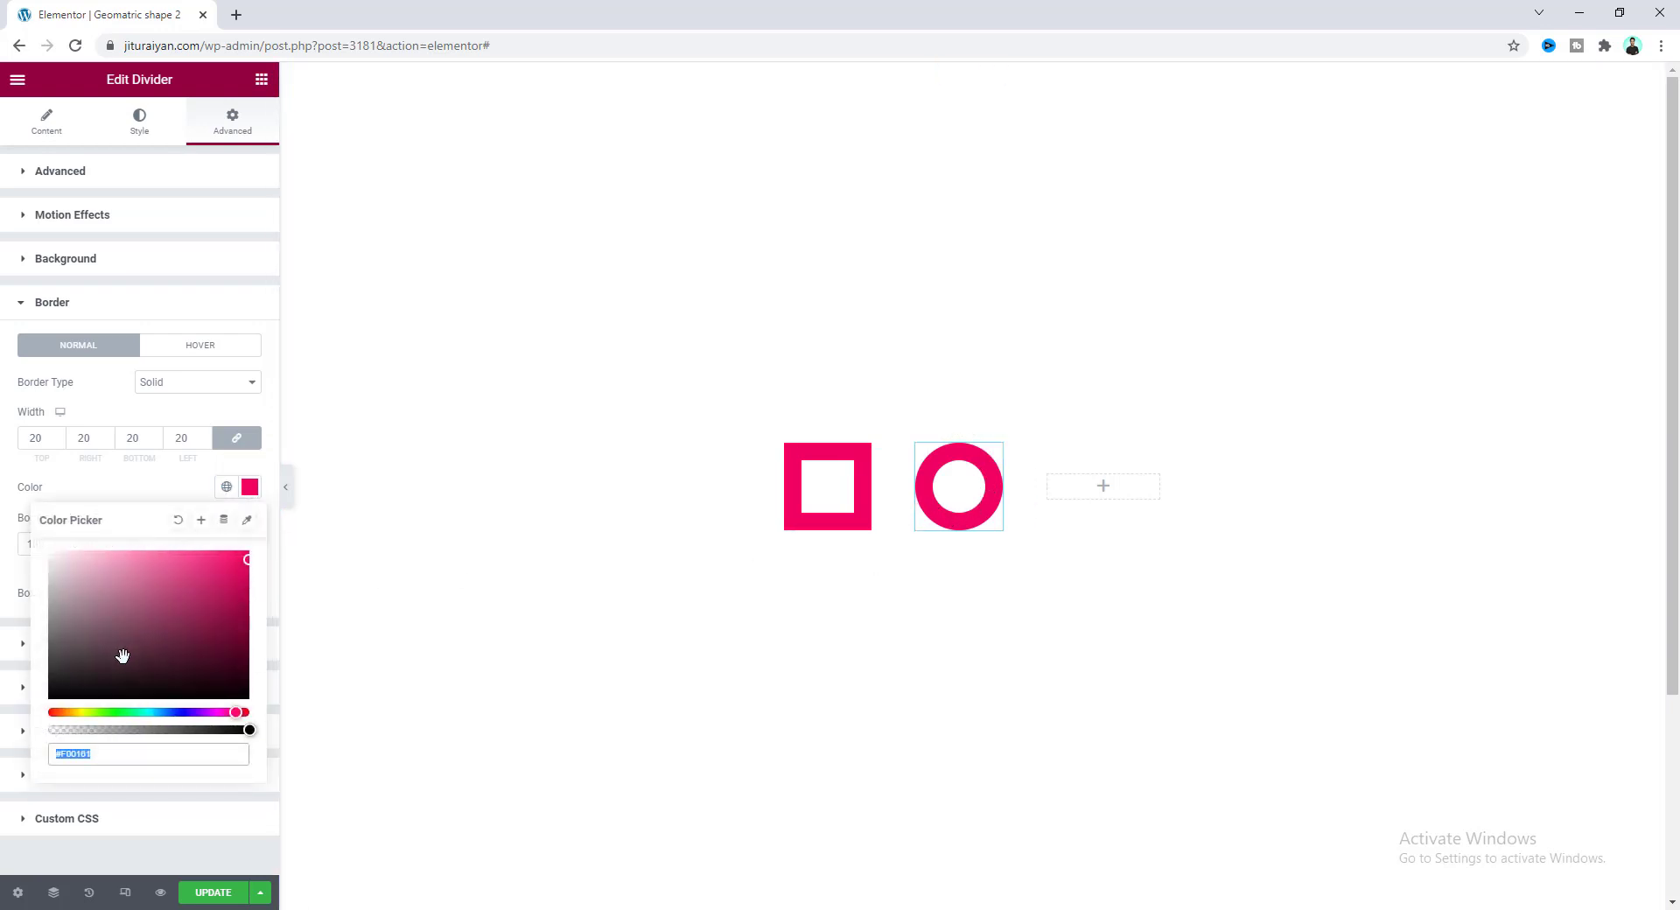
text(#000000)
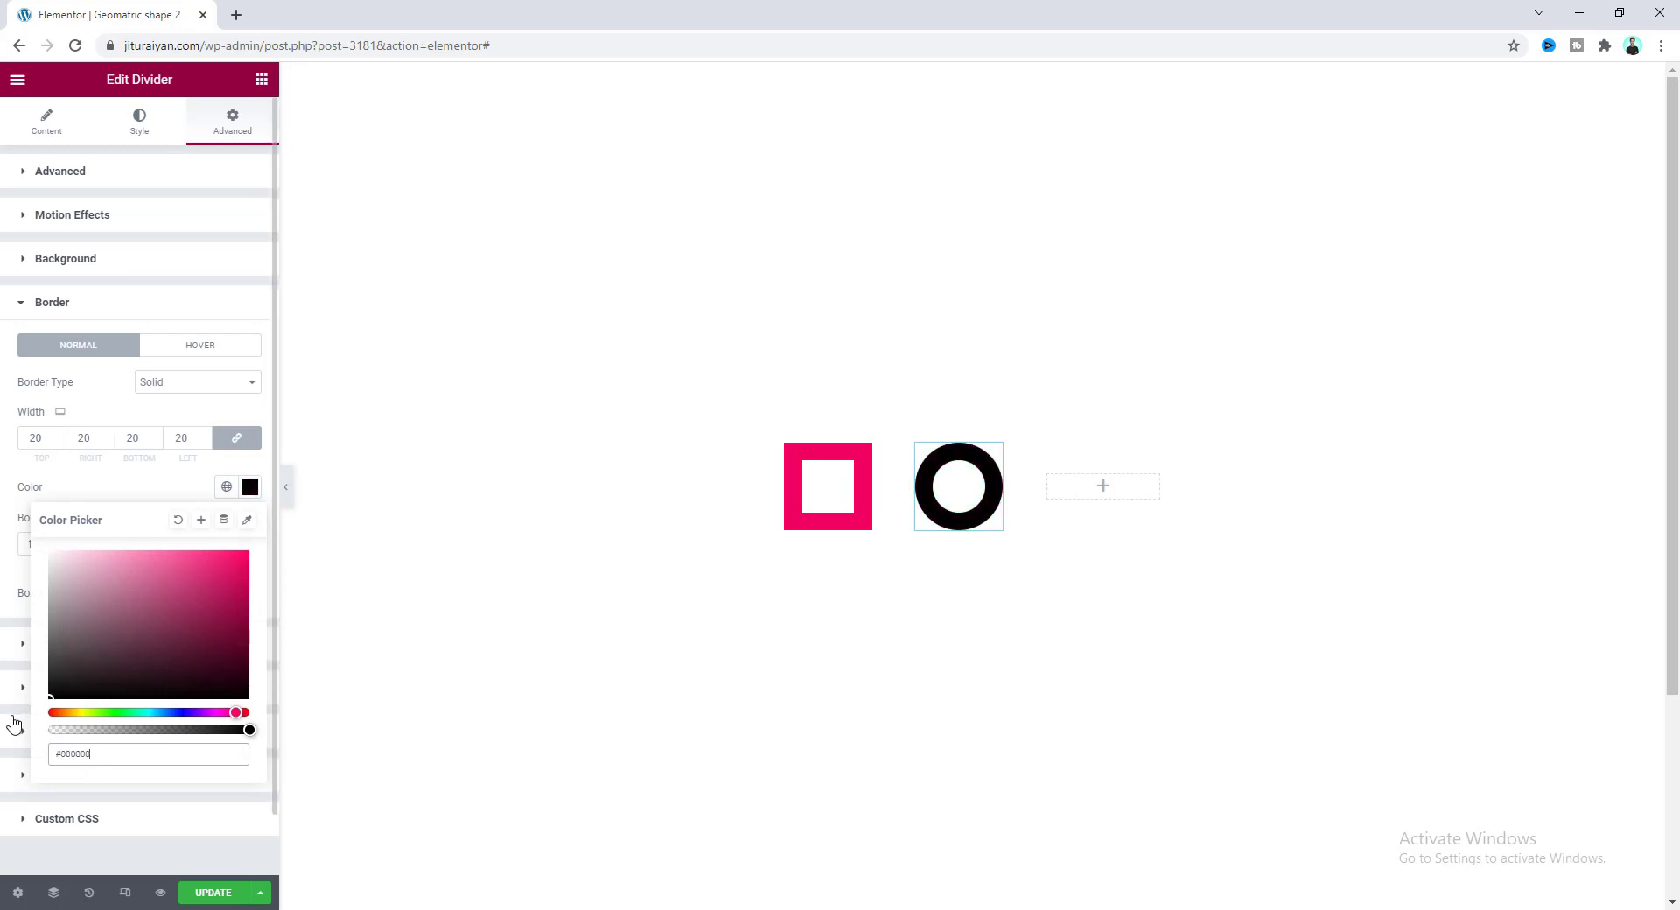
click(136, 495)
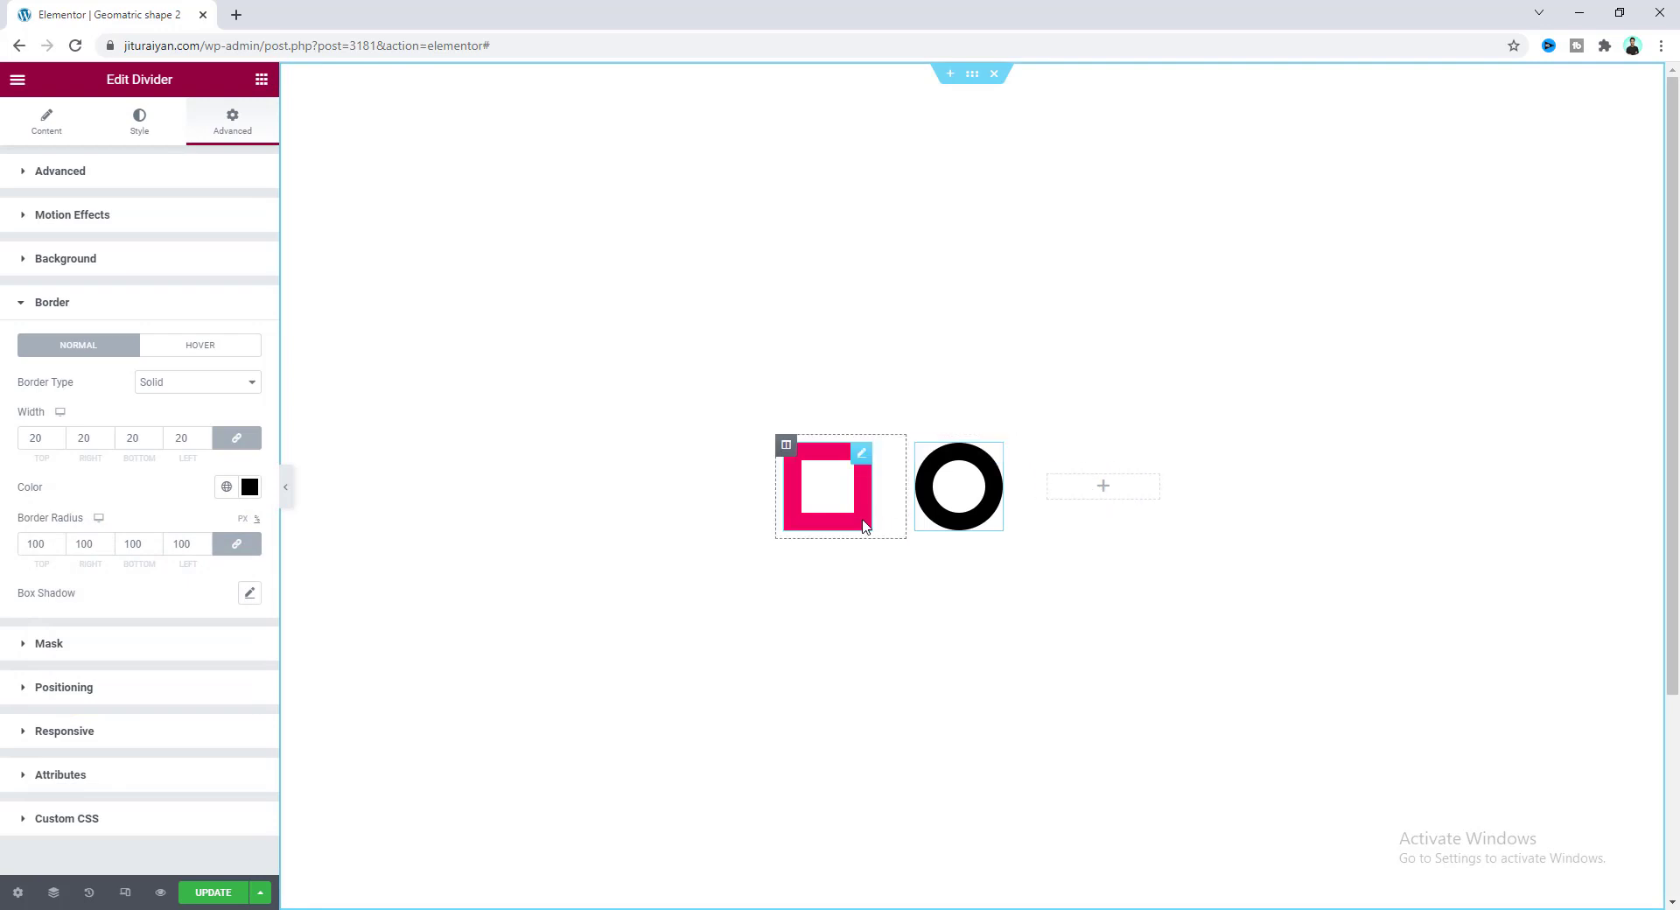
Duplicate the pink square and move the copy into the empty right column
right_click(839, 489)
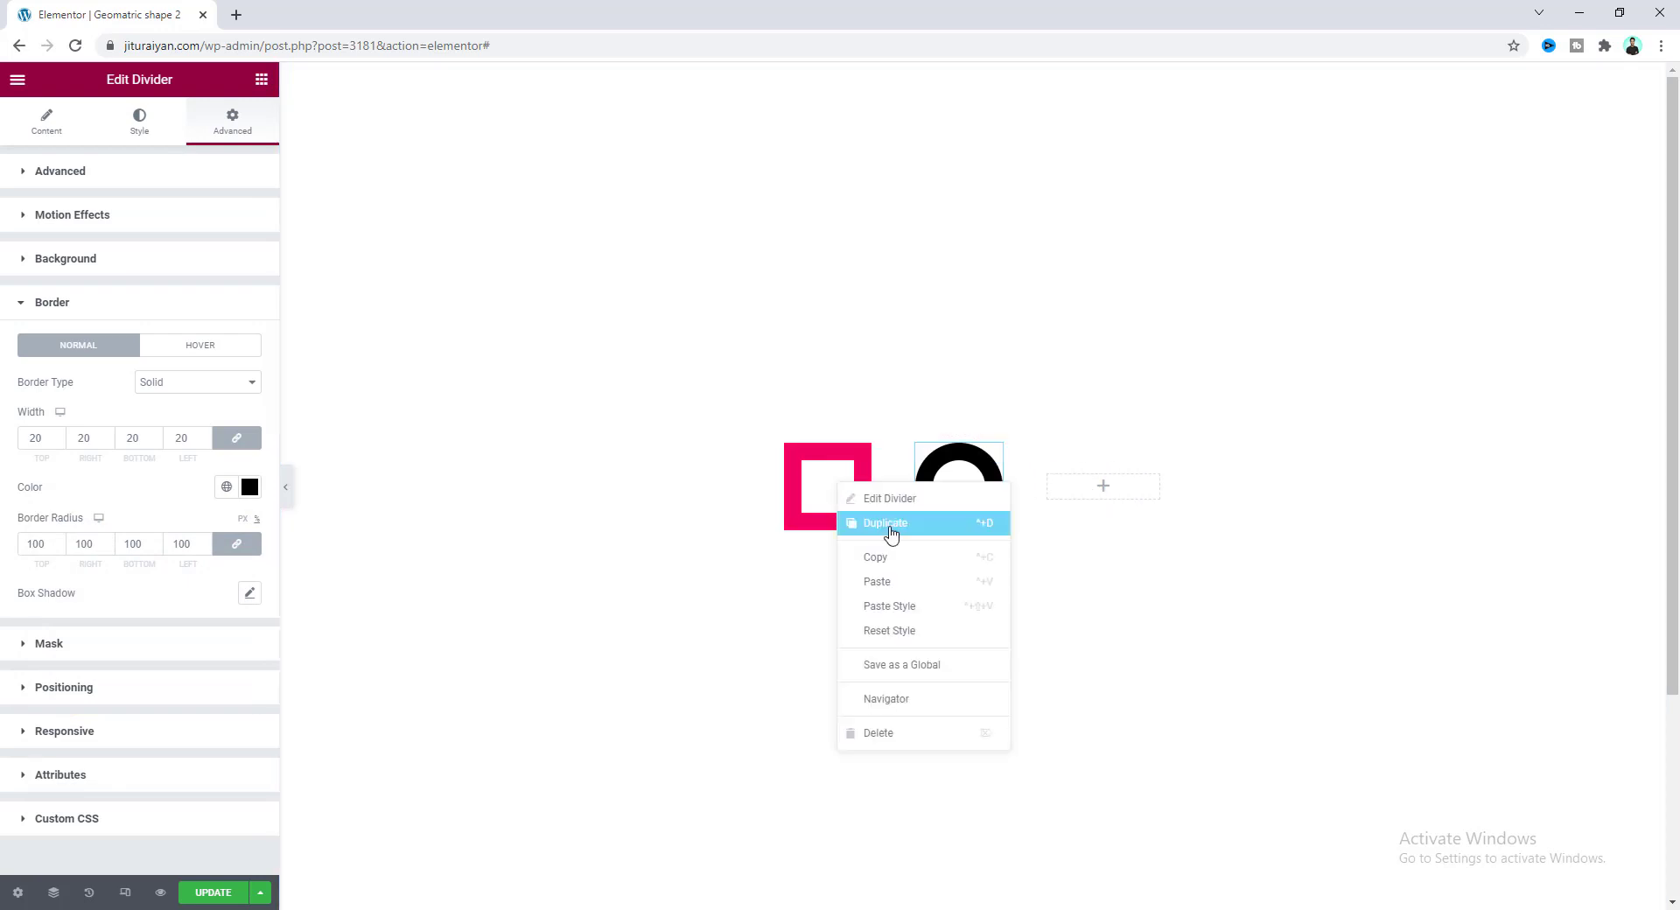
click(888, 525)
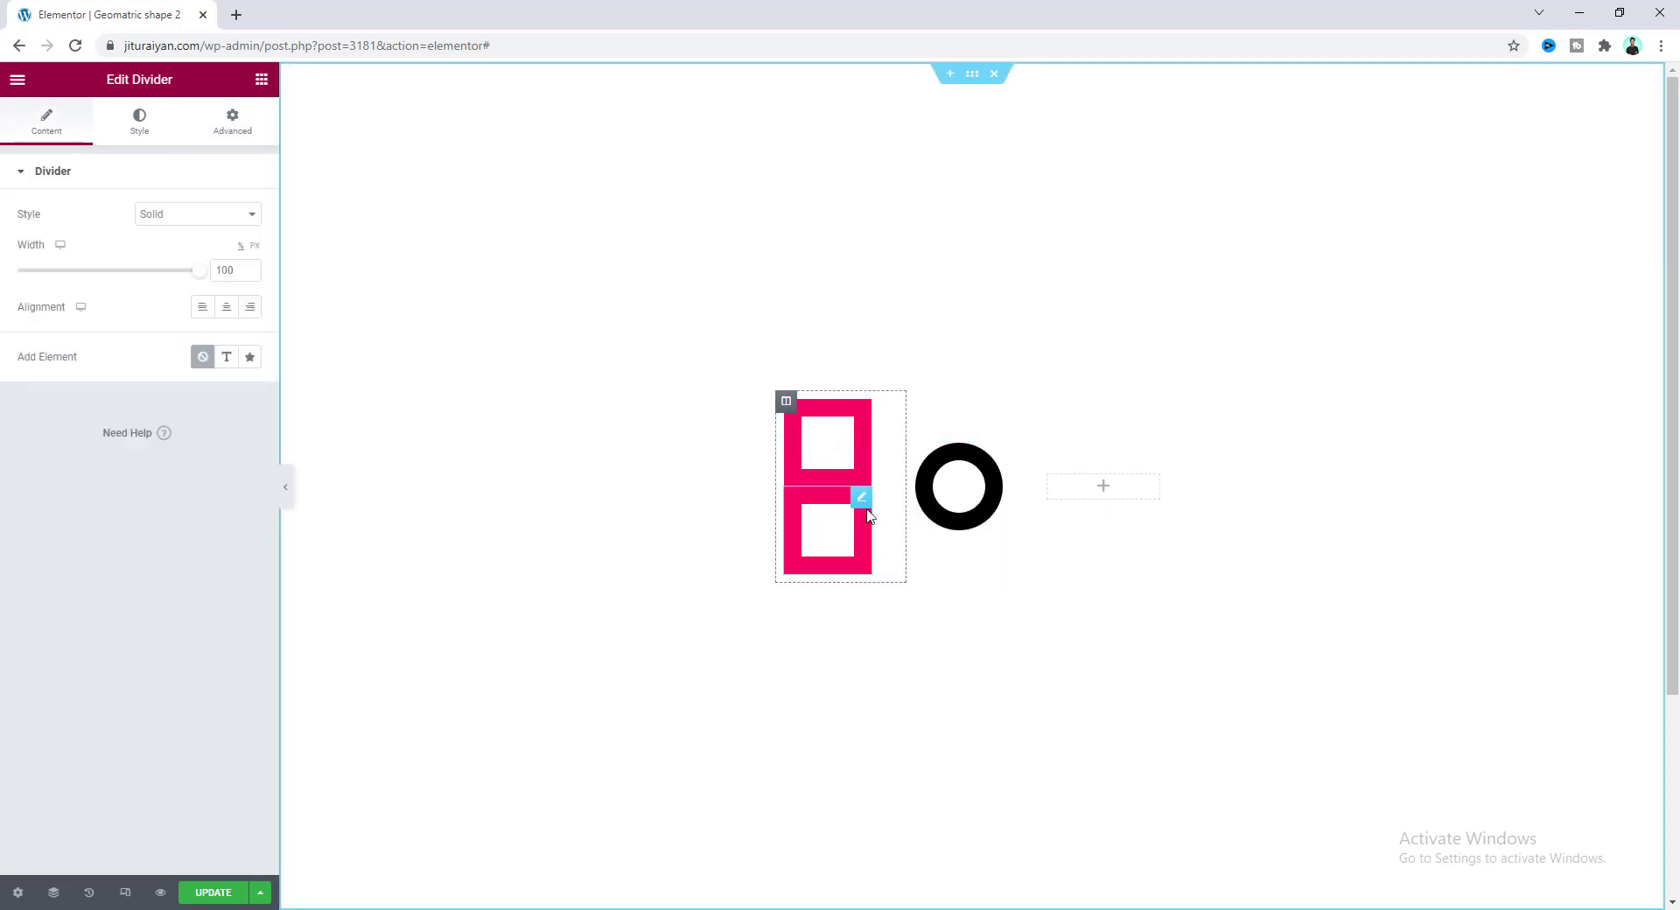
drag(862, 506, 1063, 480)
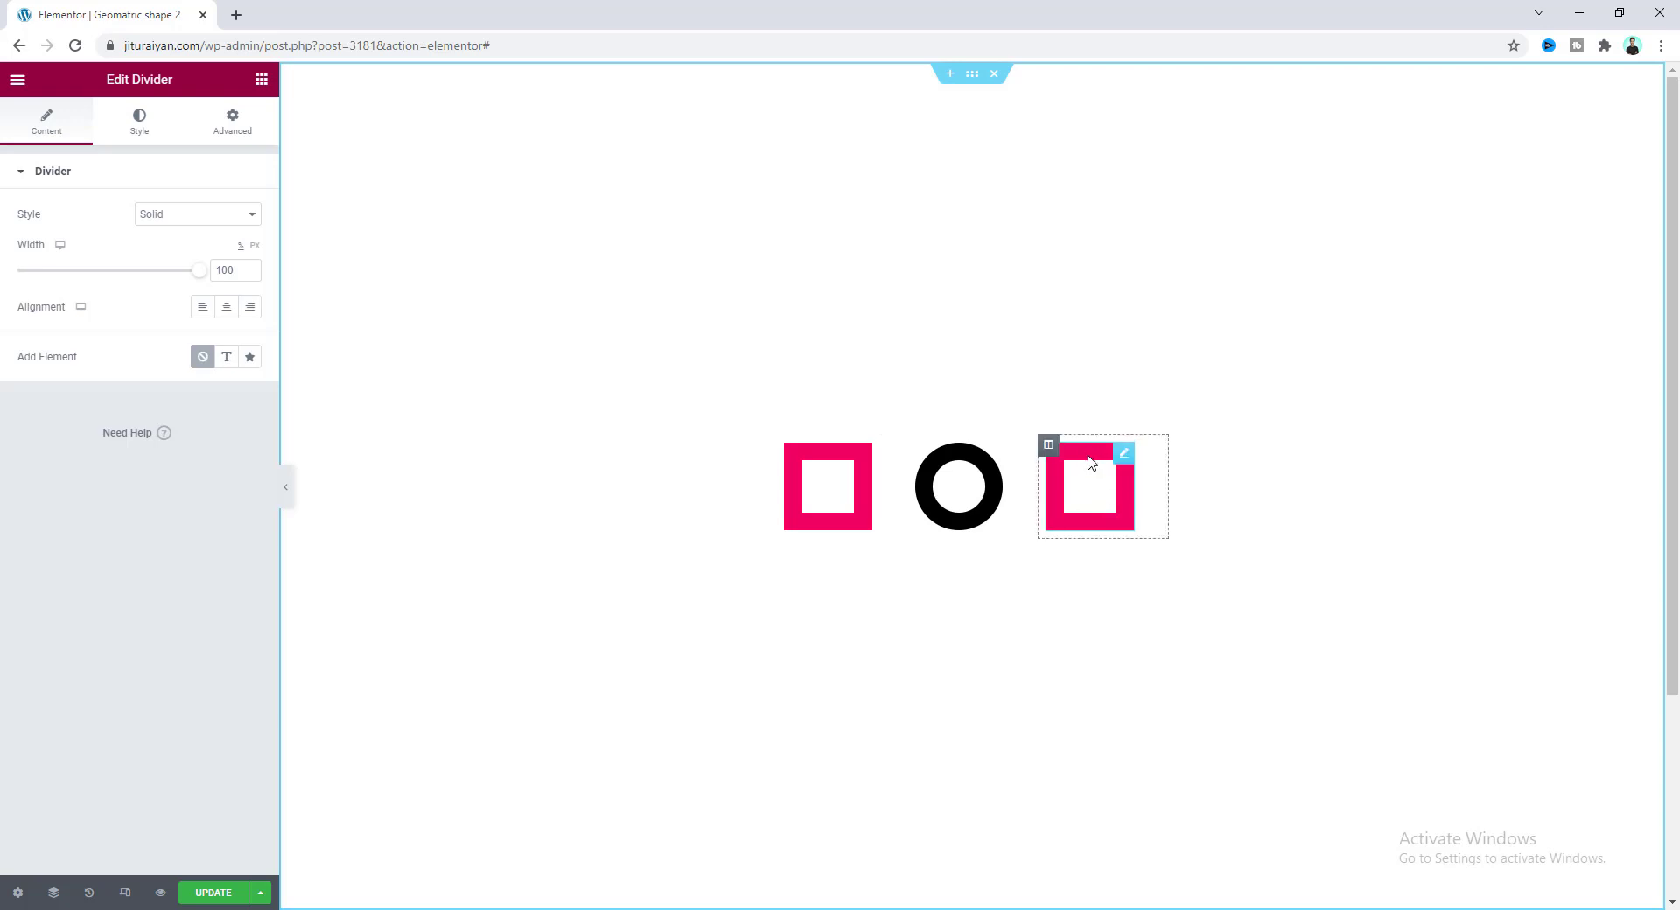
Paste the triangle snippet into the copy's Custom CSS
click(235, 123)
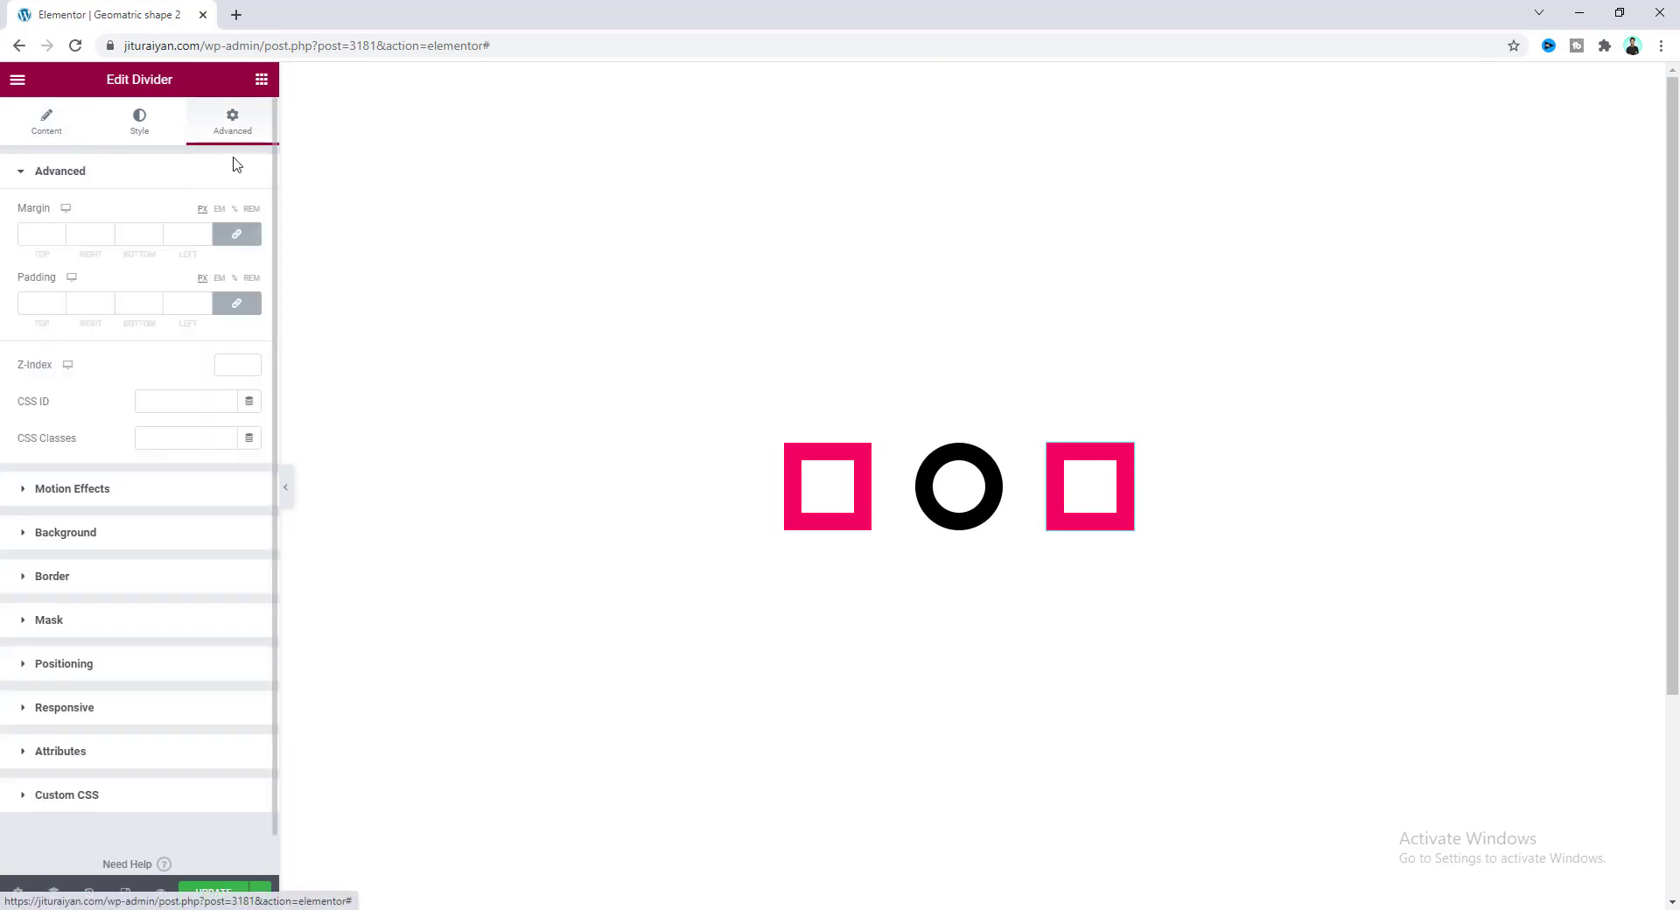
click(141, 796)
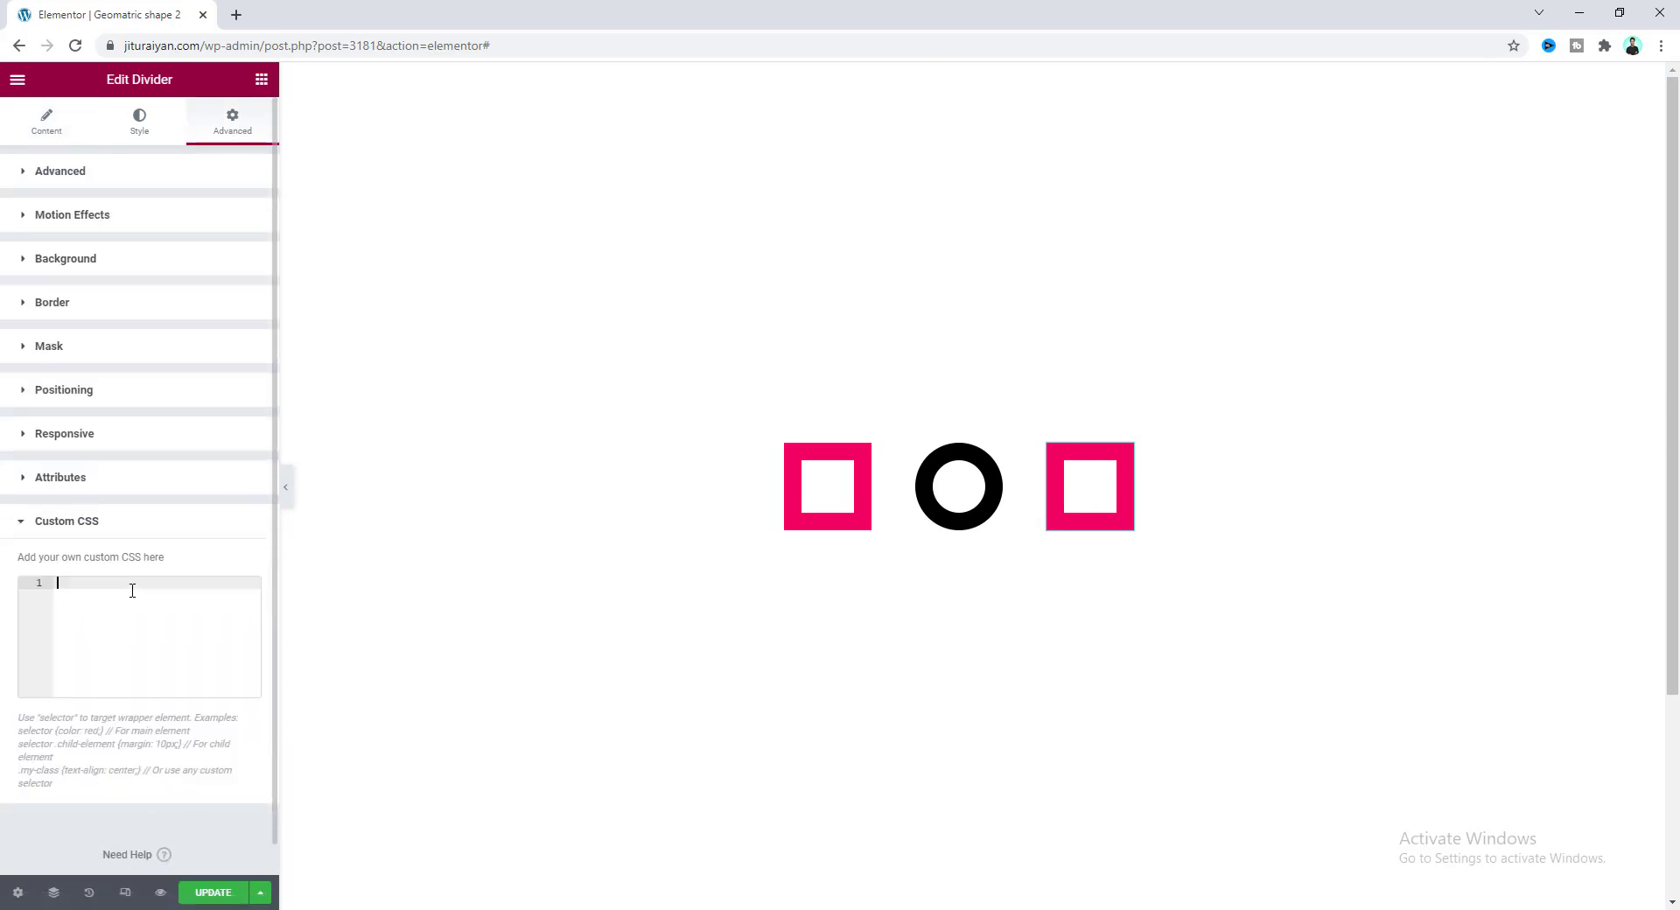
key(ctrl+v)
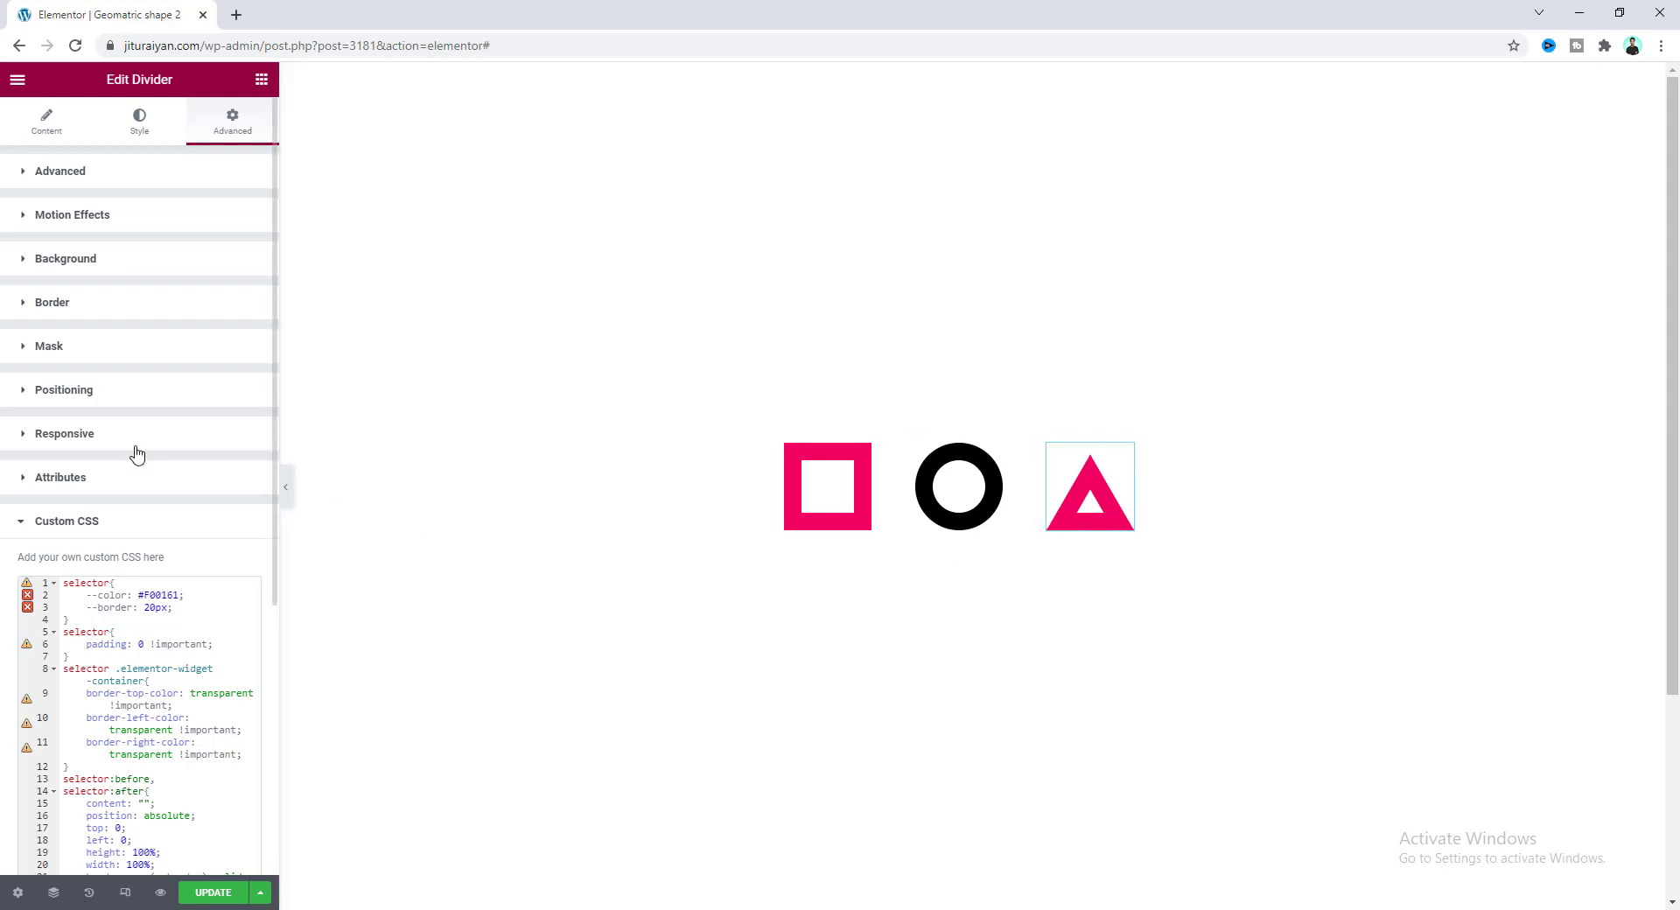
Set the triangle's border colour to the global Green
click(129, 306)
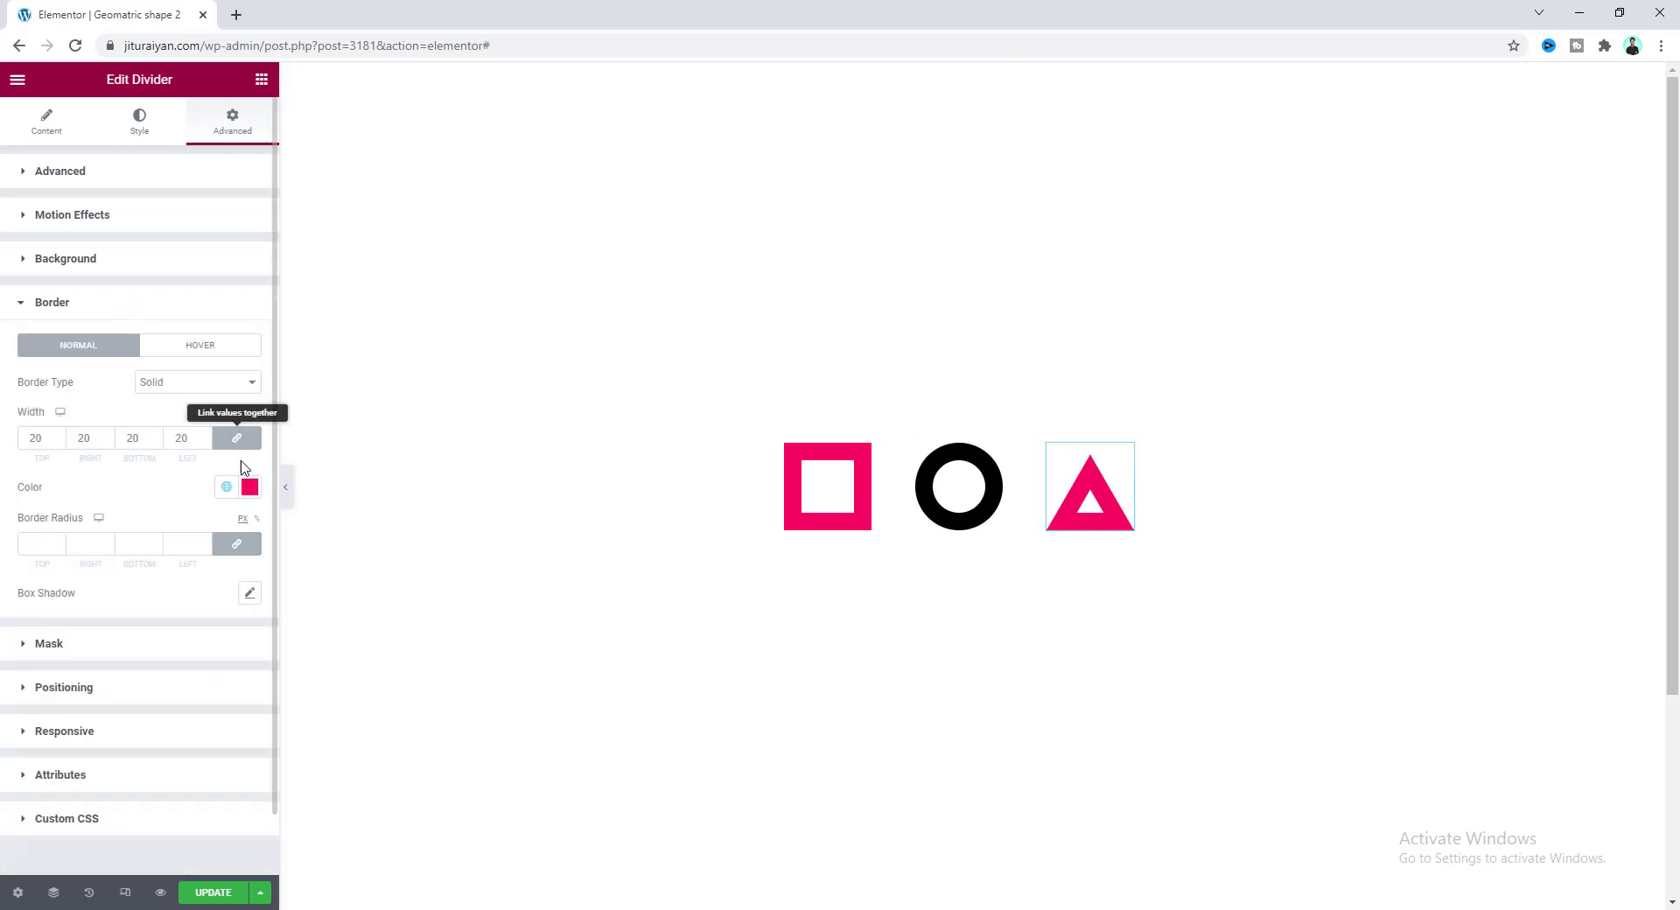
click(227, 488)
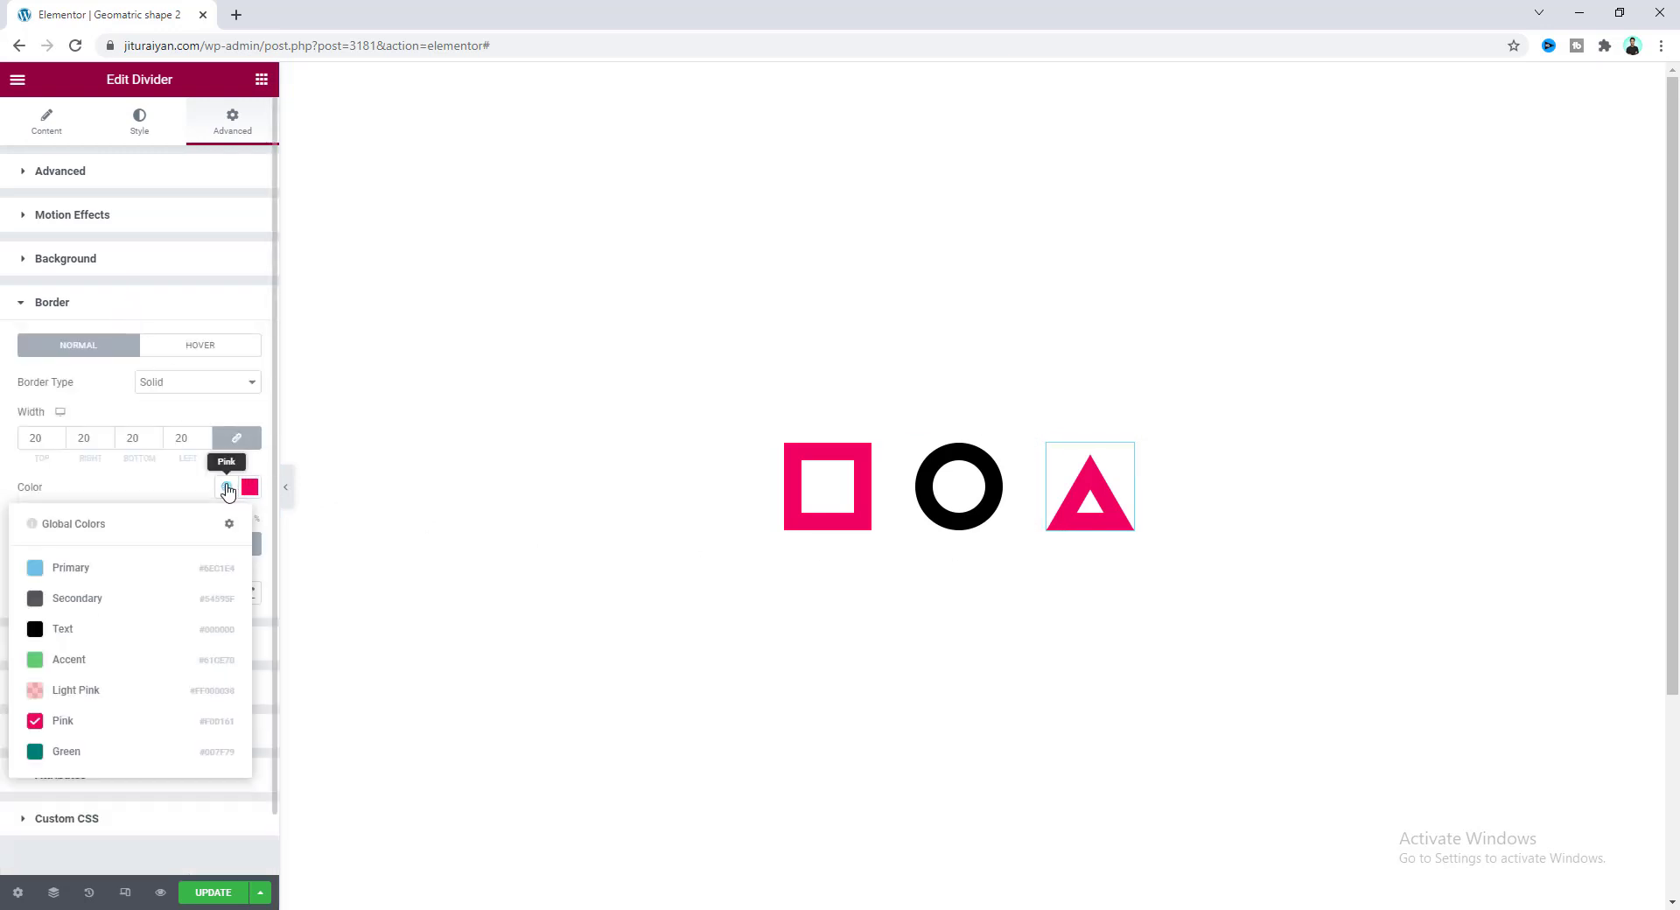
click(138, 754)
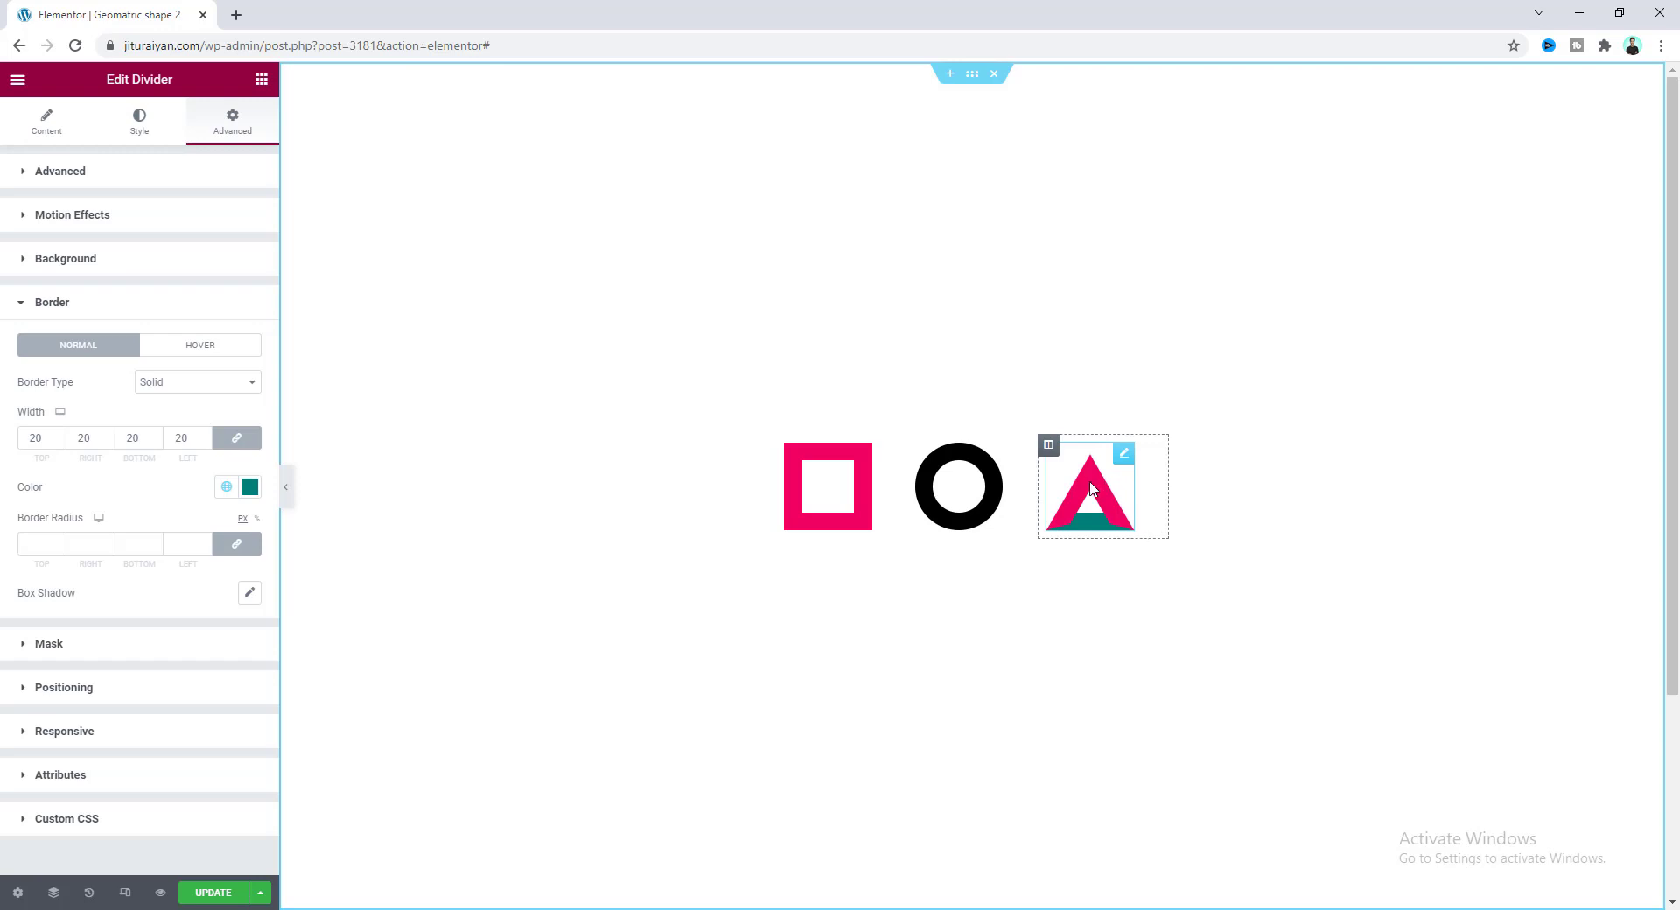
Replace #F00161 with #007F79 in the triangle's Custom CSS
click(88, 818)
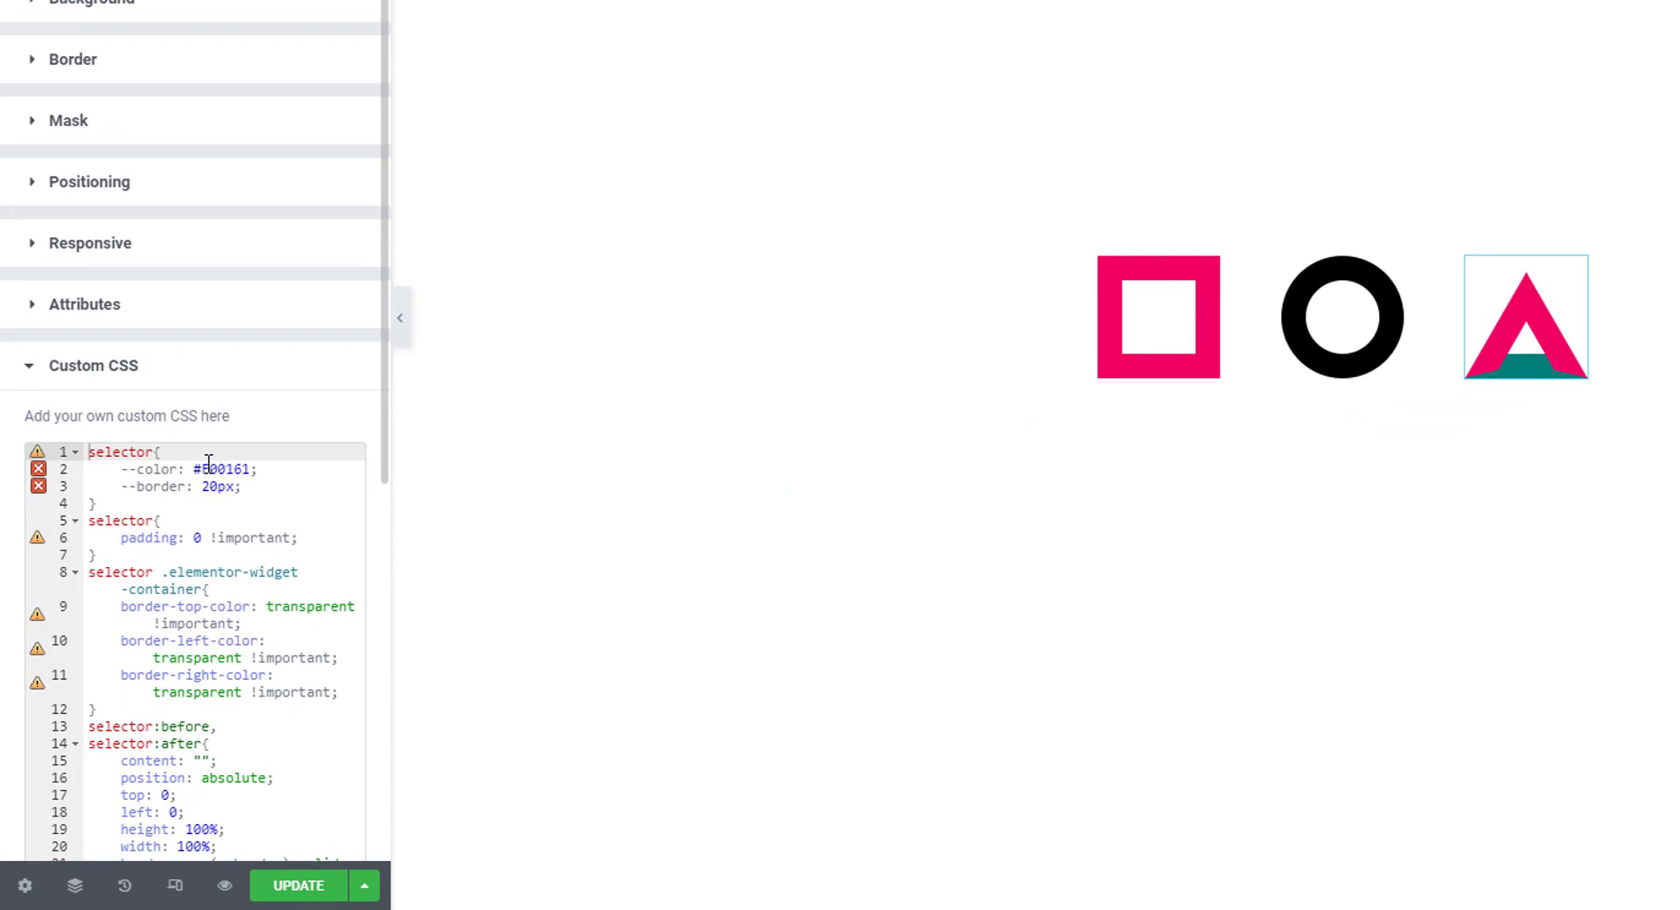
click(150, 74)
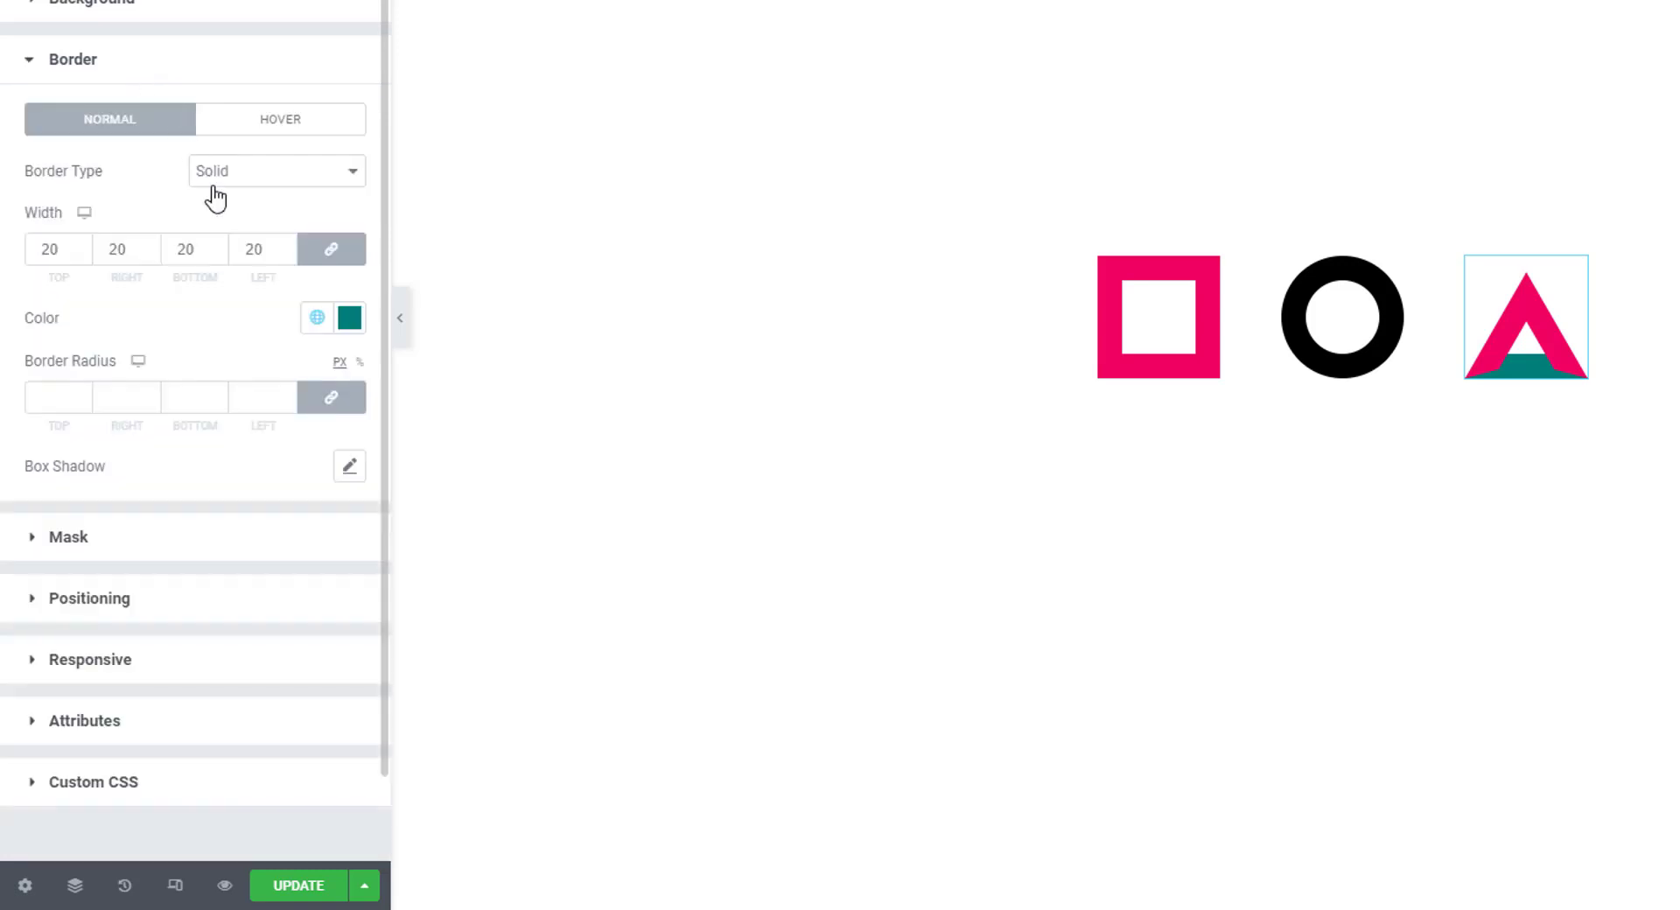
click(350, 319)
click(210, 308)
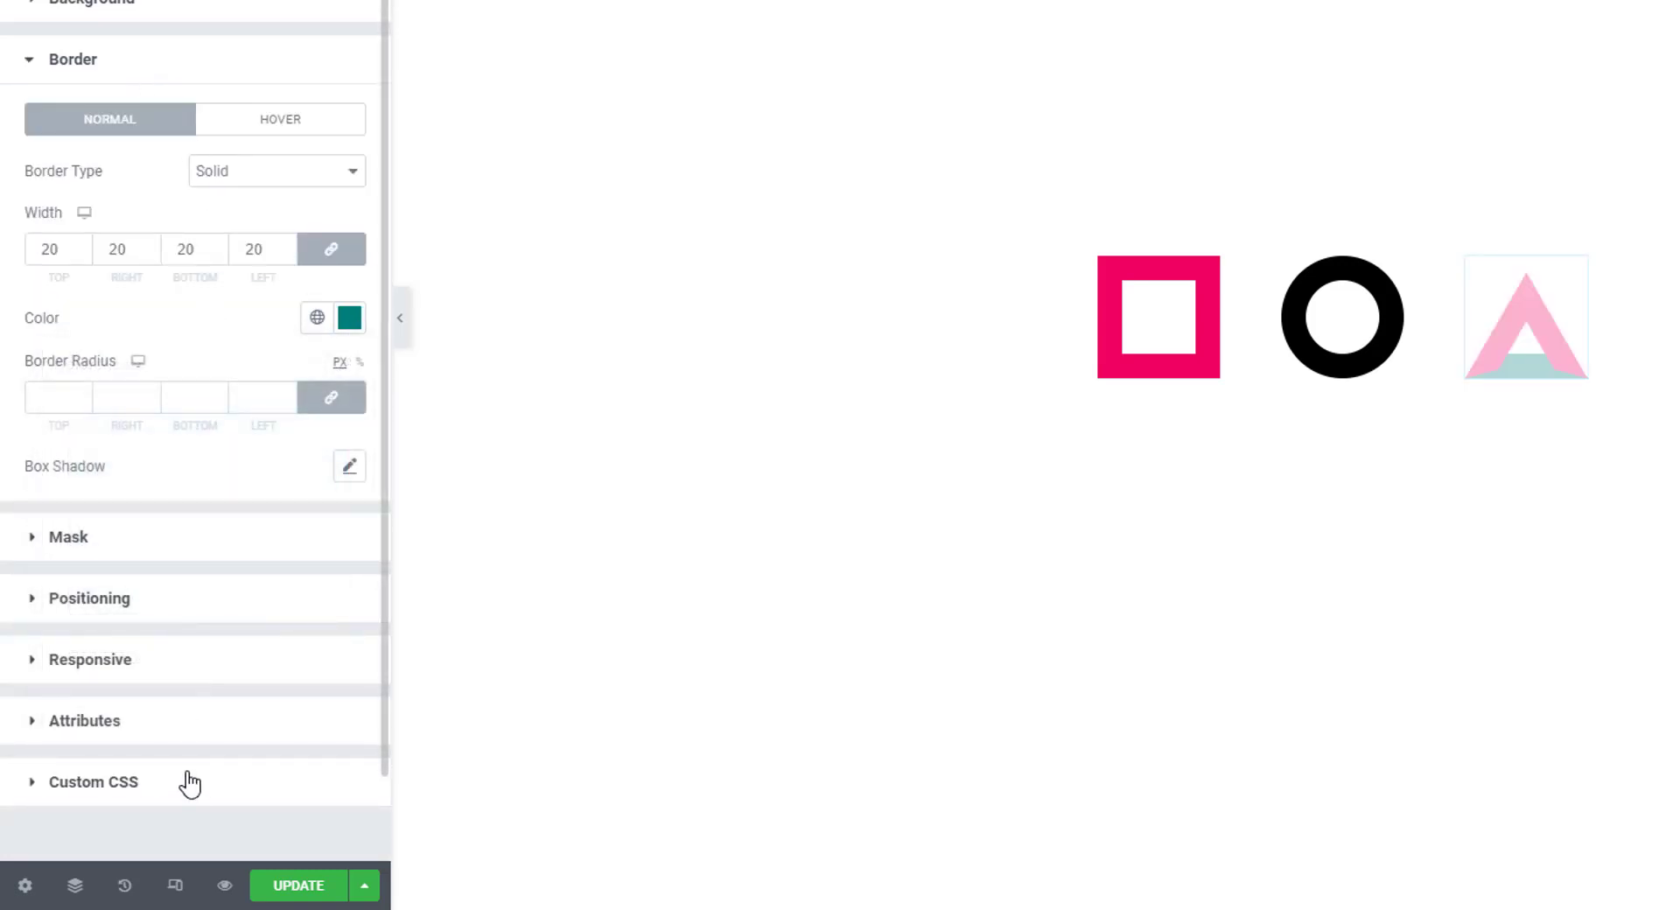
click(189, 788)
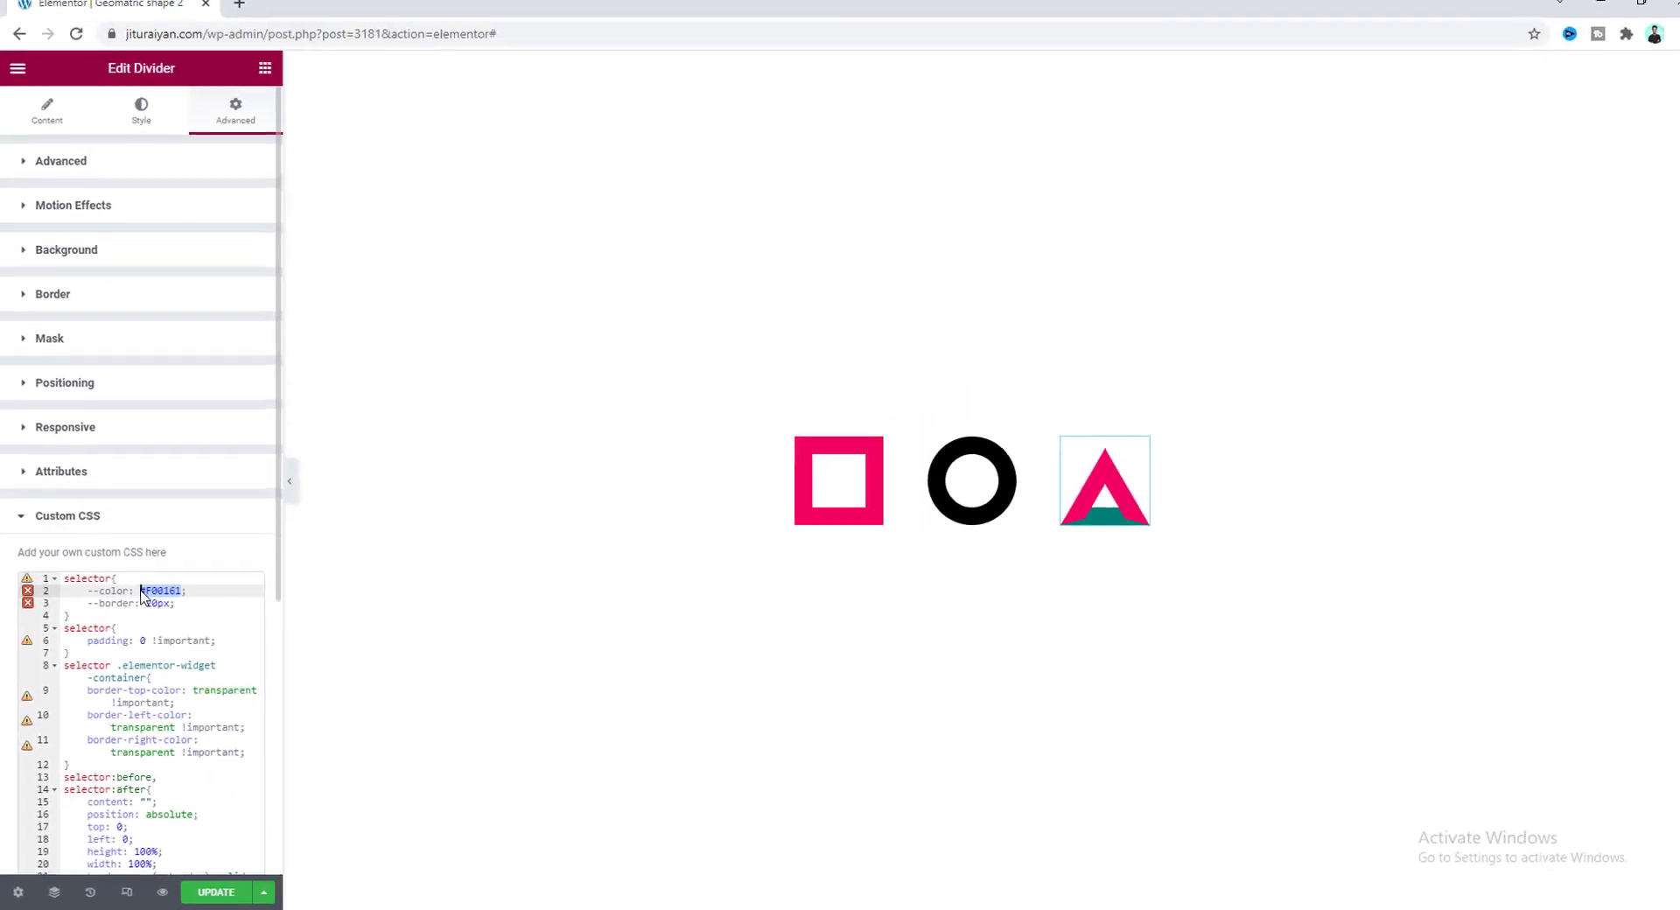
text(#007F79)
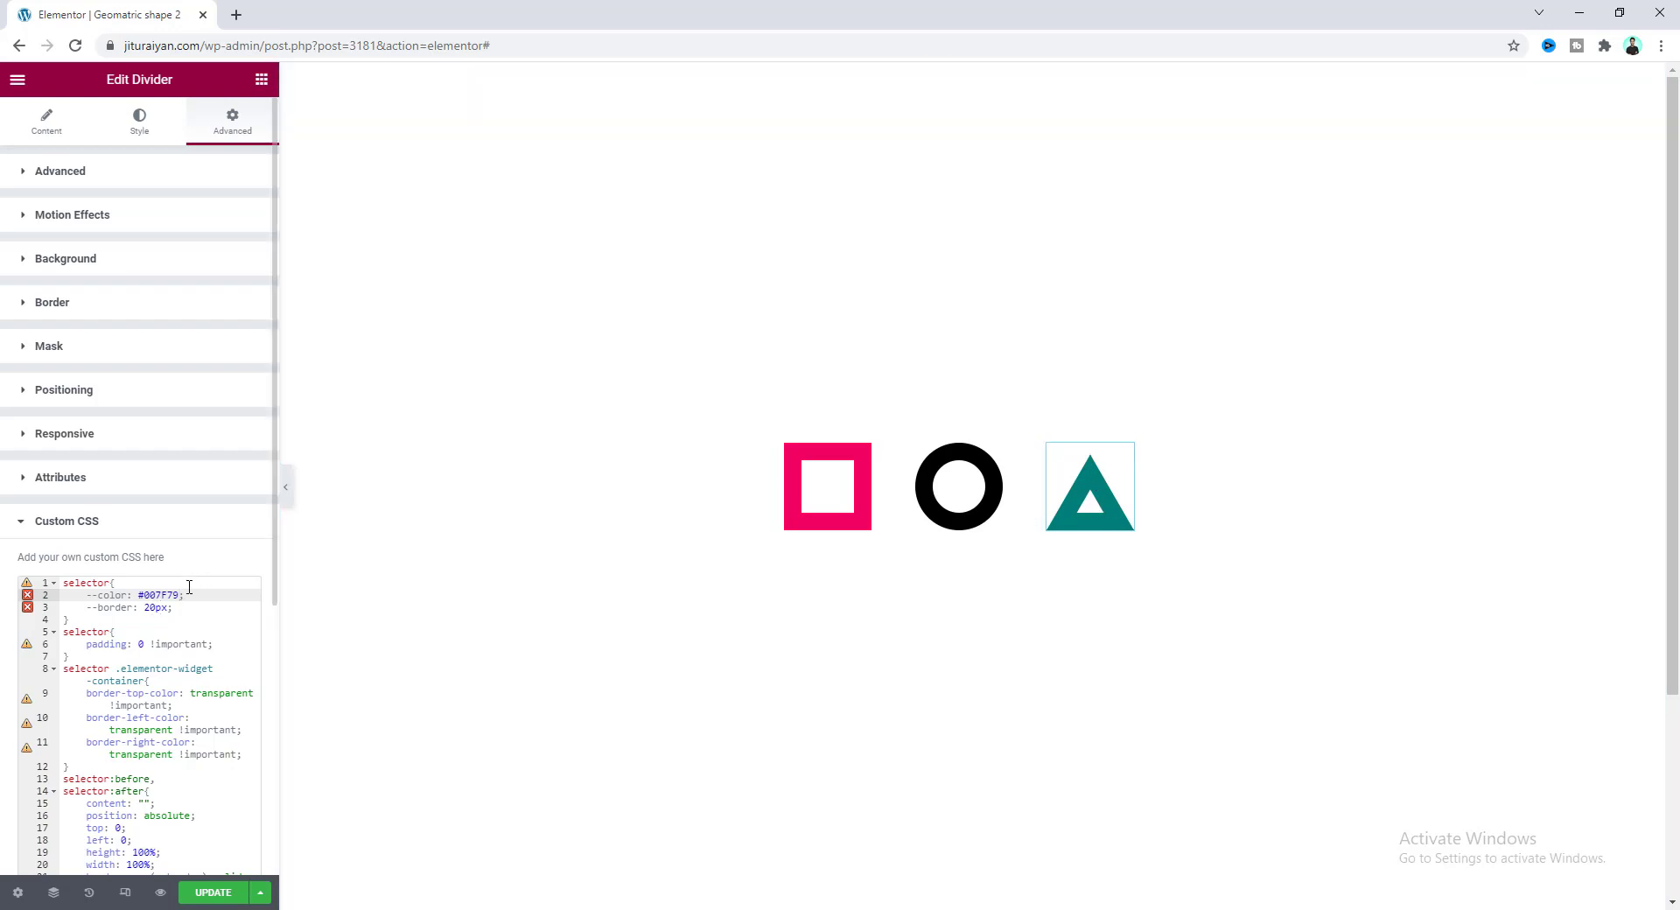
Set the CSS --border to 5px and the Advanced border widths to 5
click(145, 607)
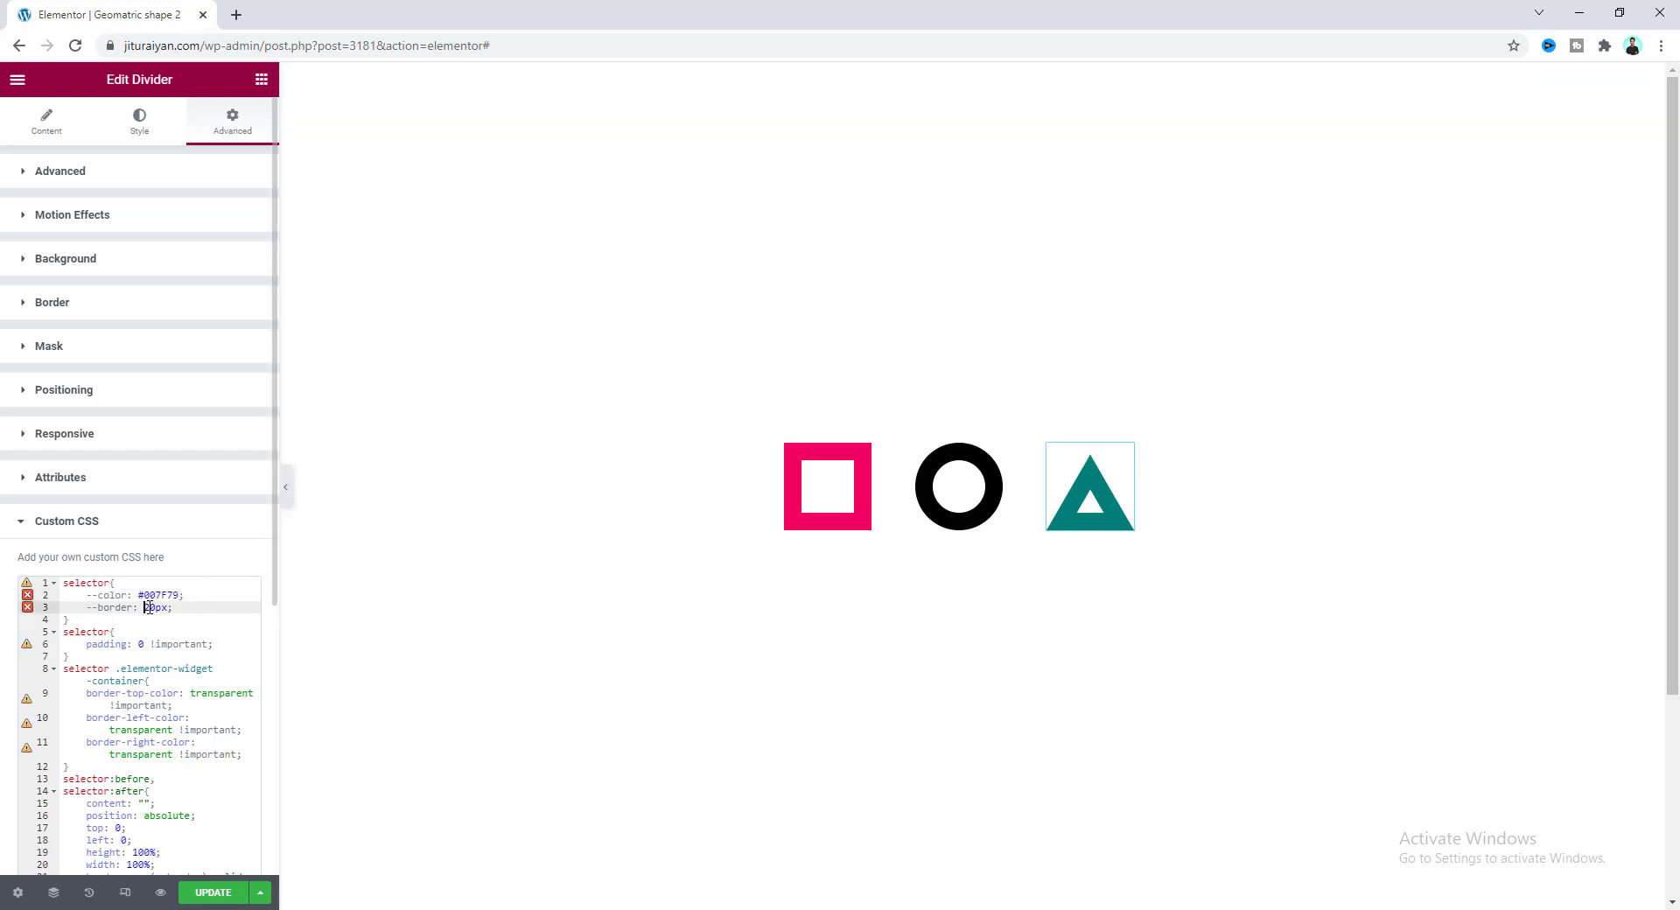
text(5)
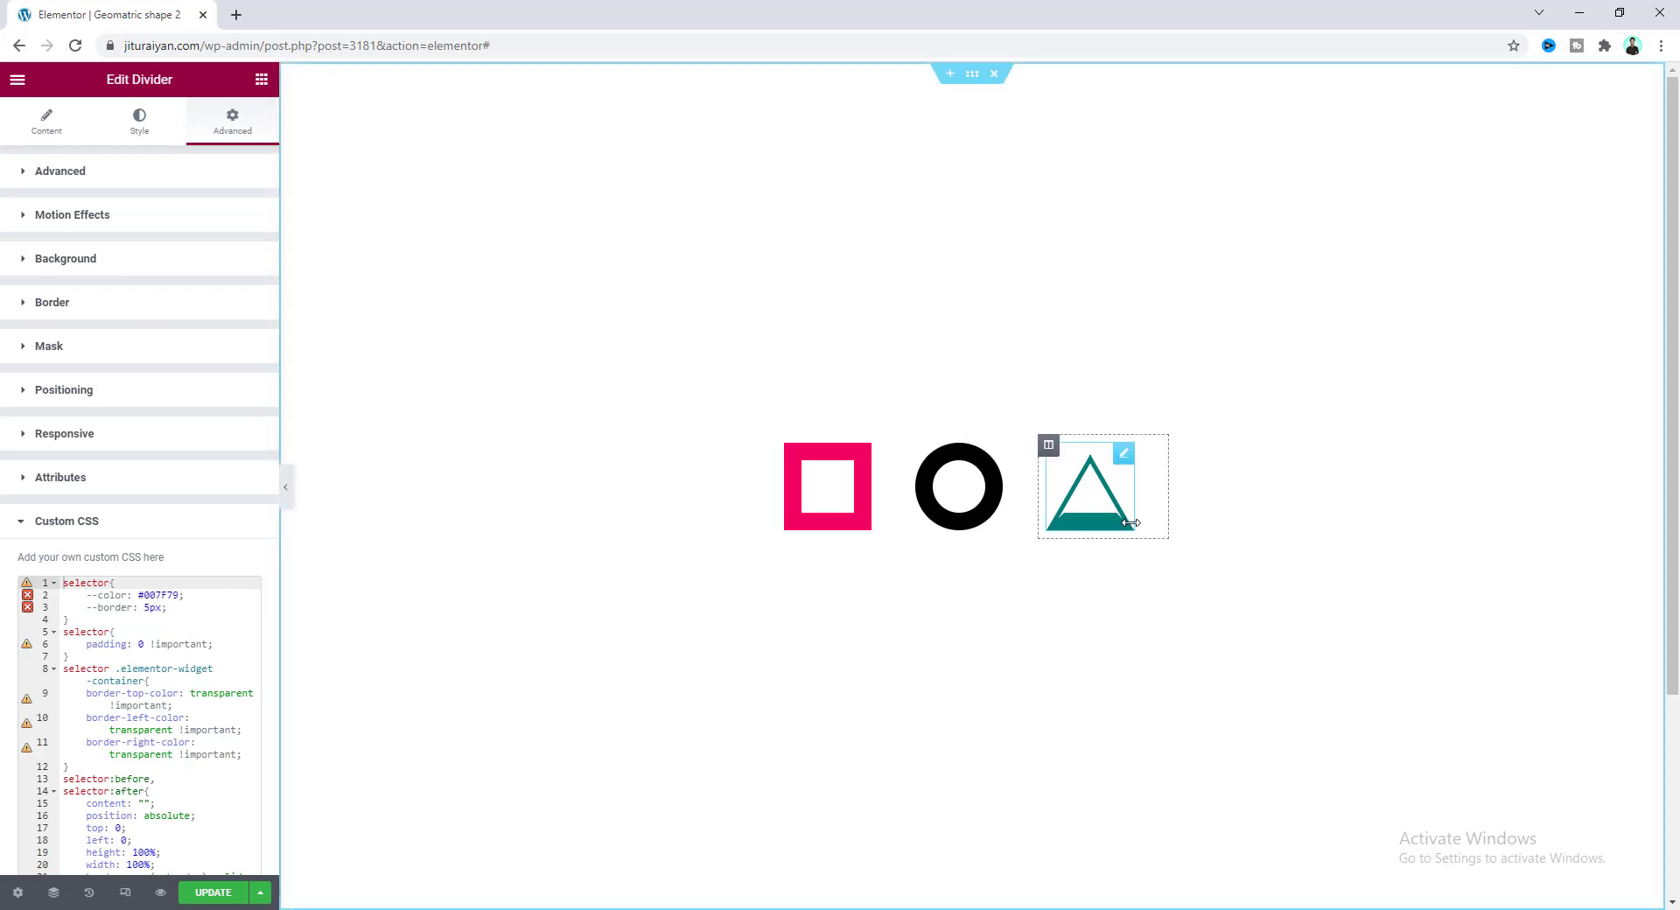
click(83, 308)
drag(190, 439, 176, 438)
text(5)
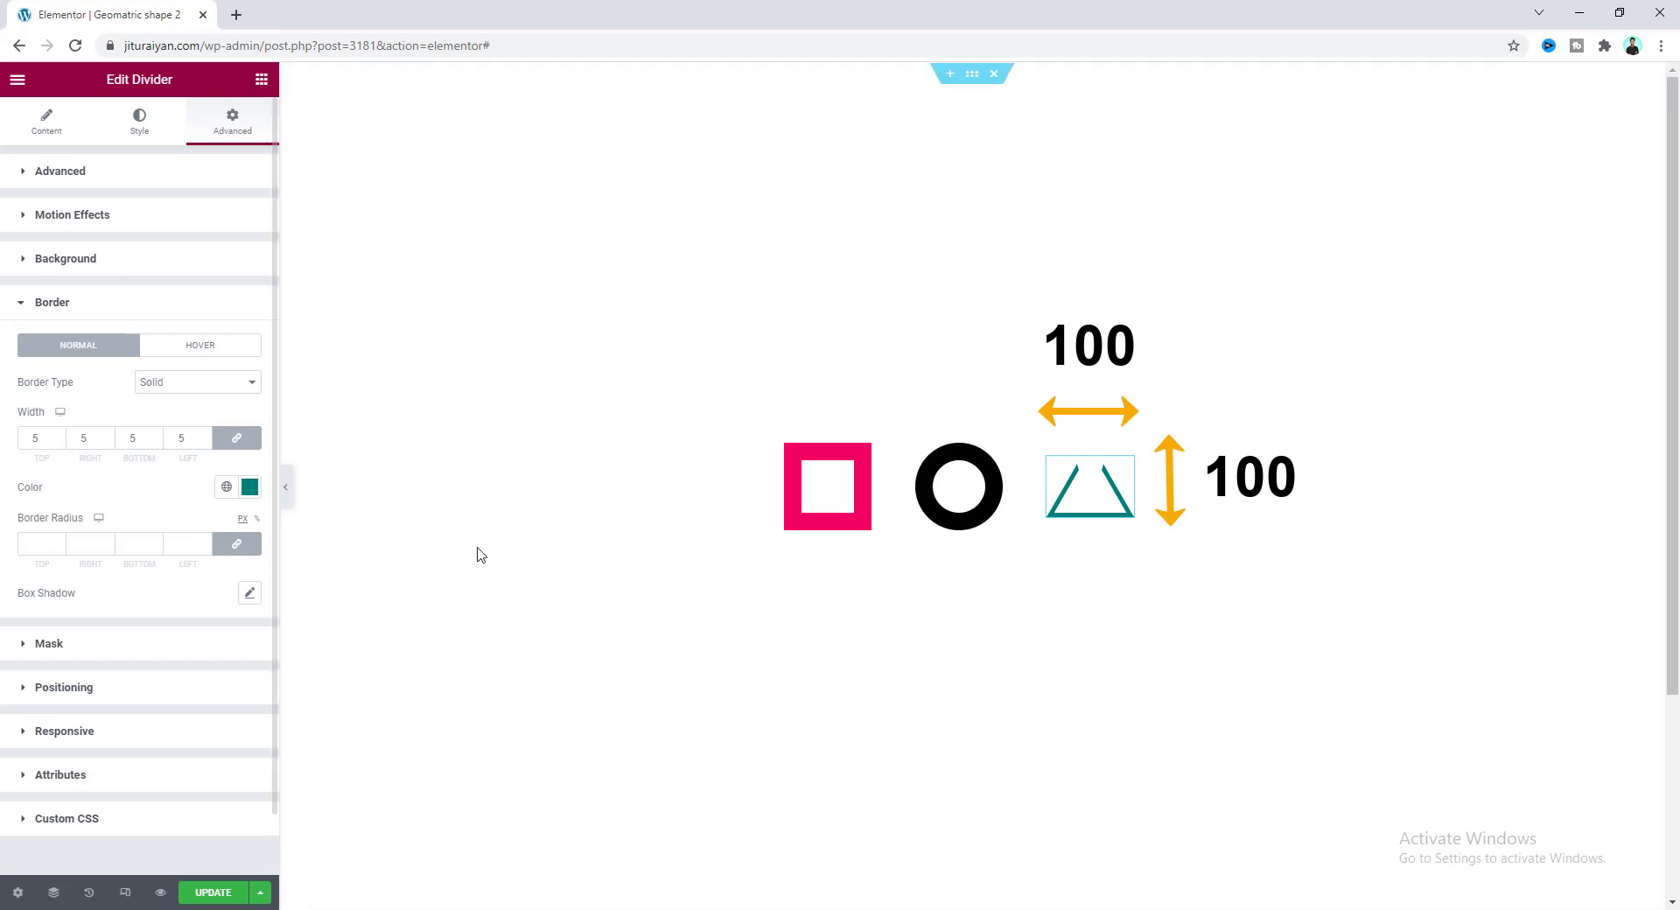
double_click(144, 437)
double_click(44, 444)
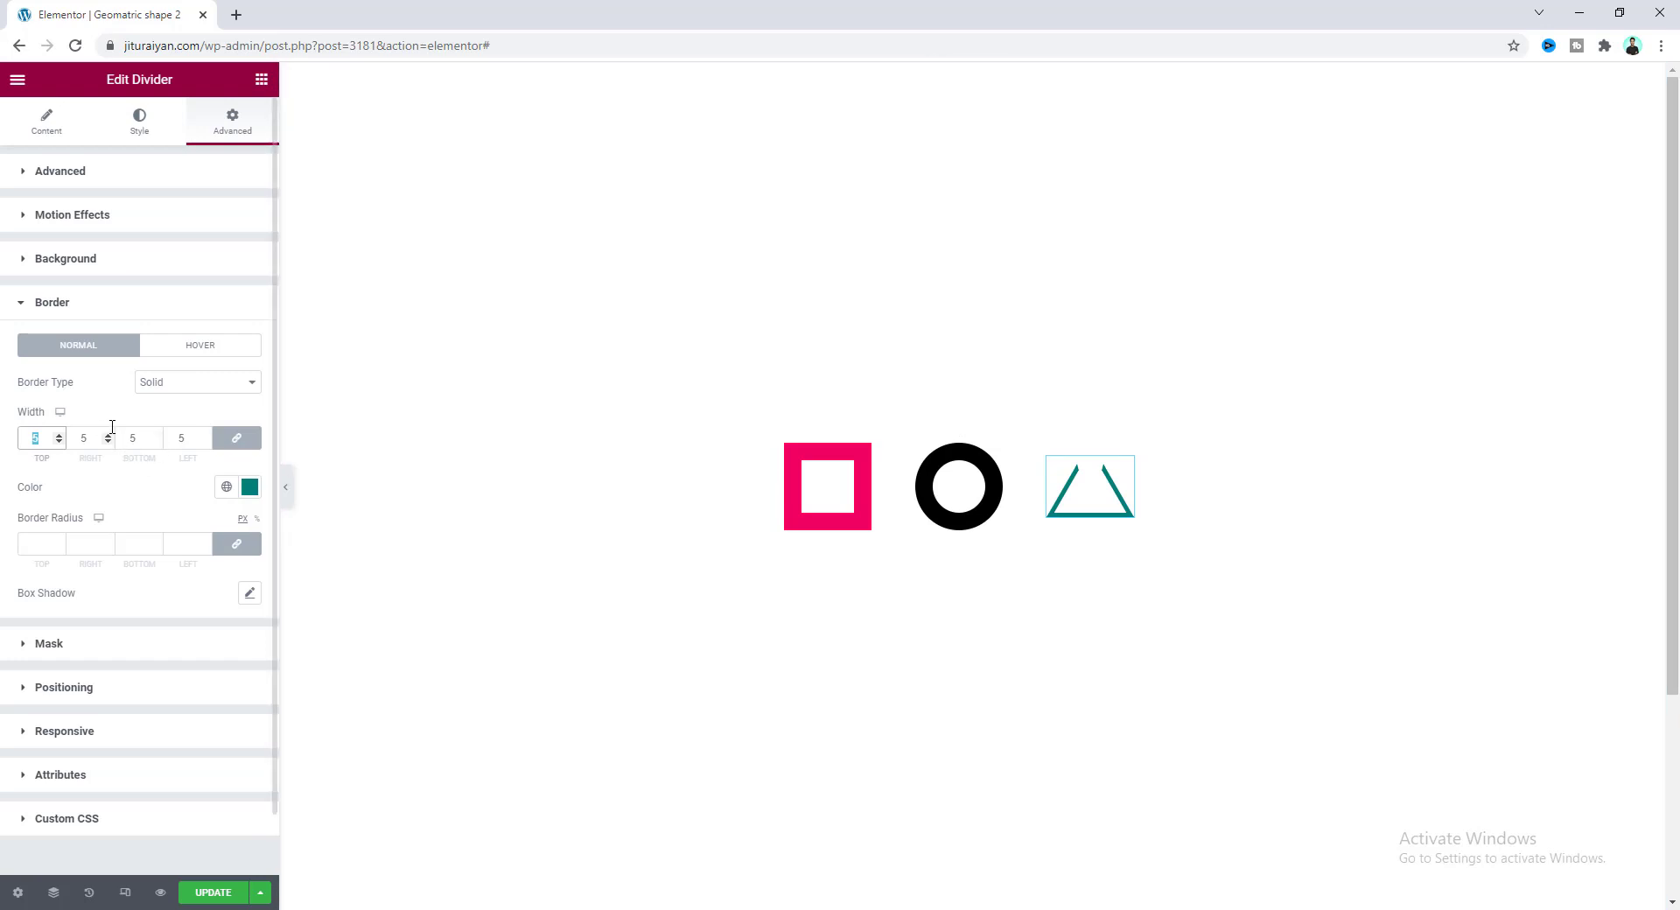
Change the triangle divider's weight to 90
click(141, 123)
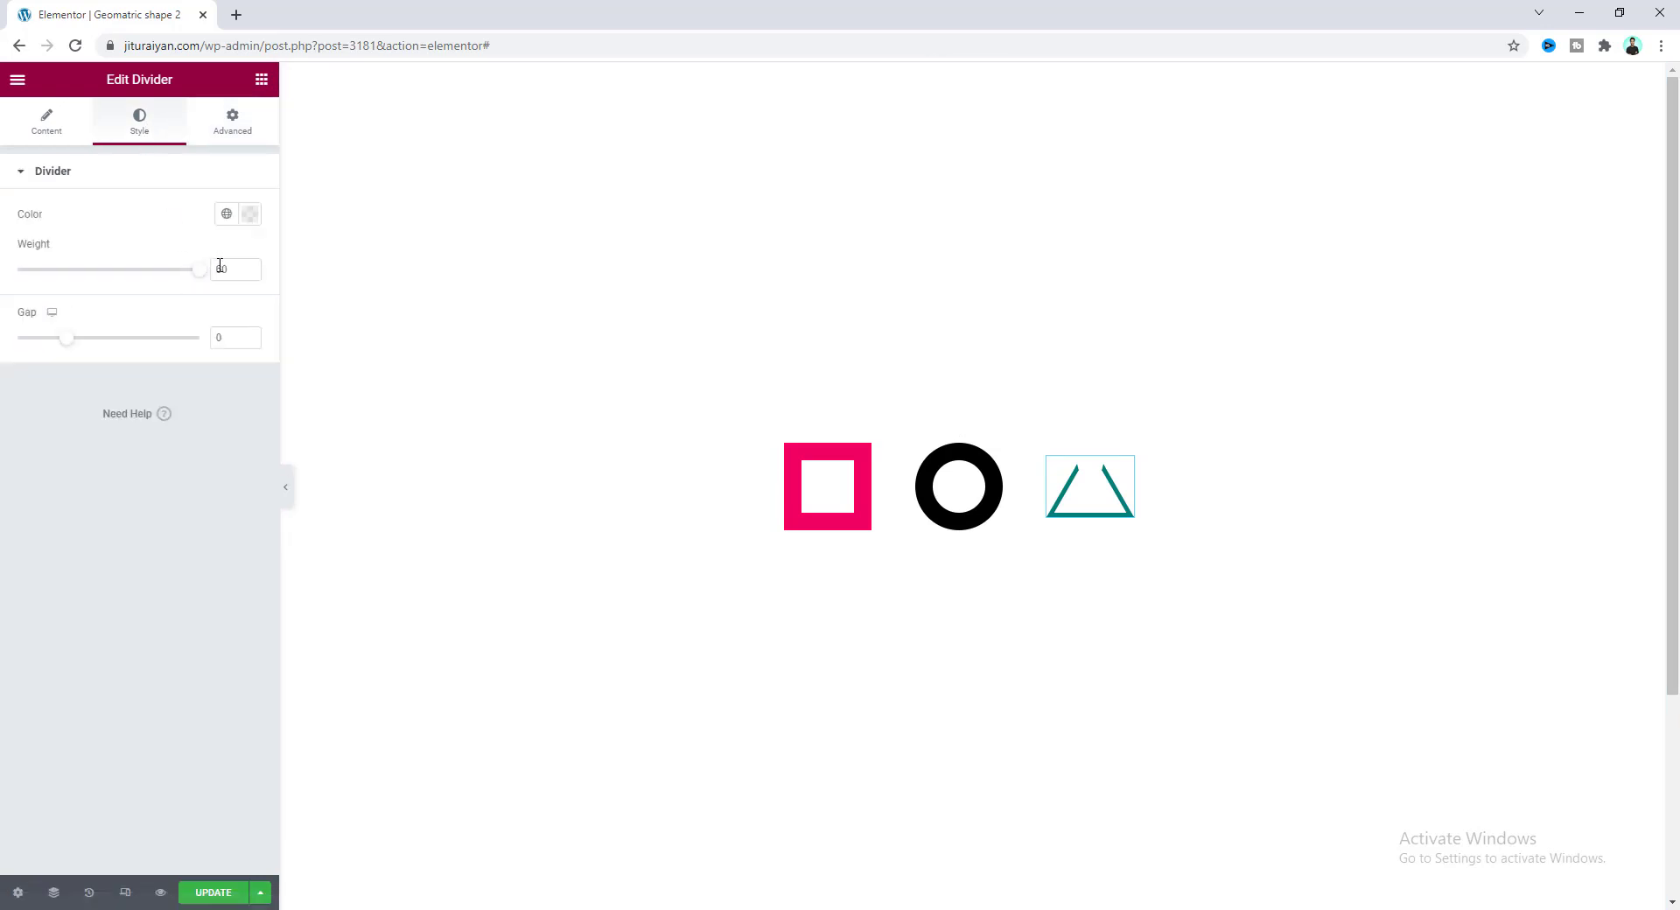
click(220, 271)
key(BackSpace)
text(9)
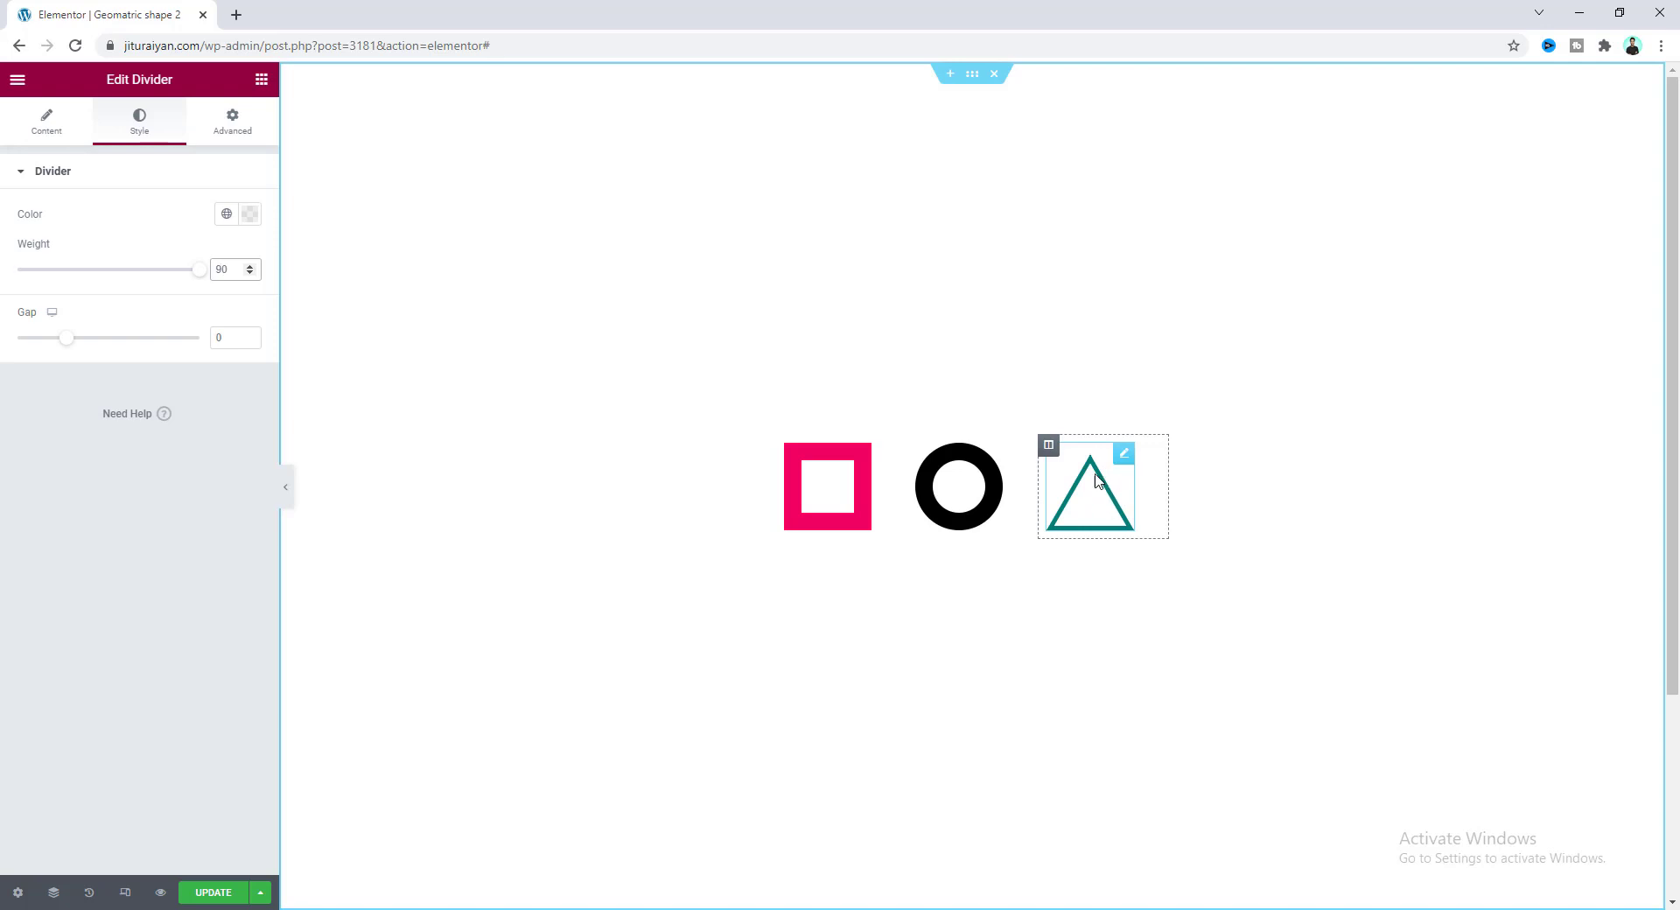
Make the triangle Absolute positioned and drag it about -48 vertically into line
click(232, 119)
click(125, 666)
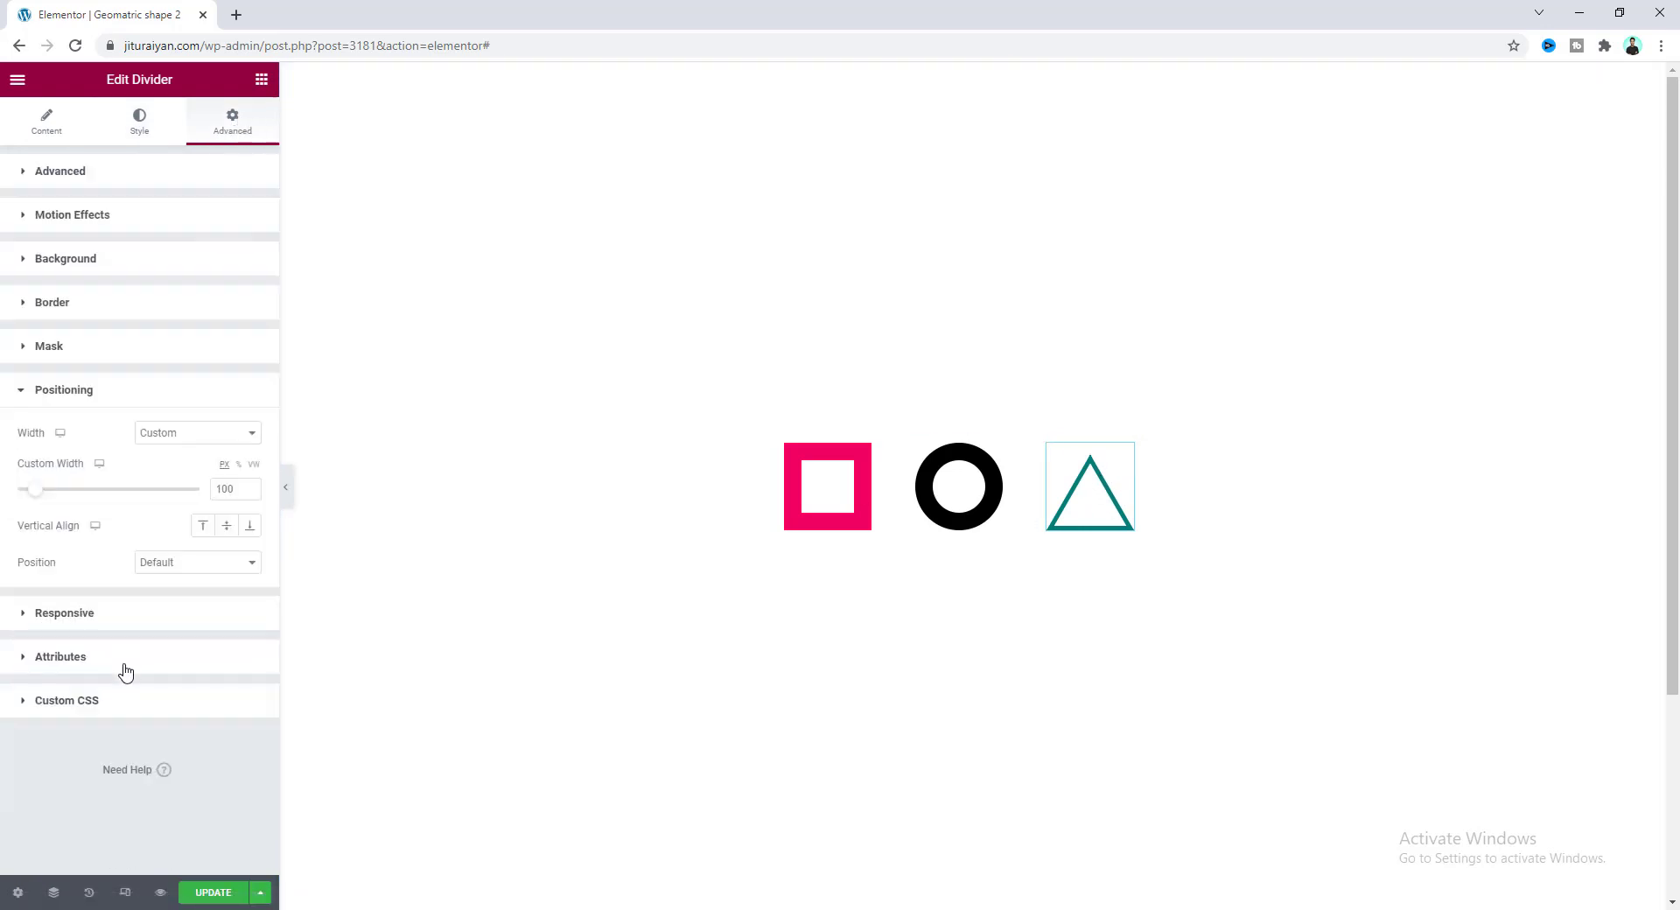
click(180, 567)
click(161, 593)
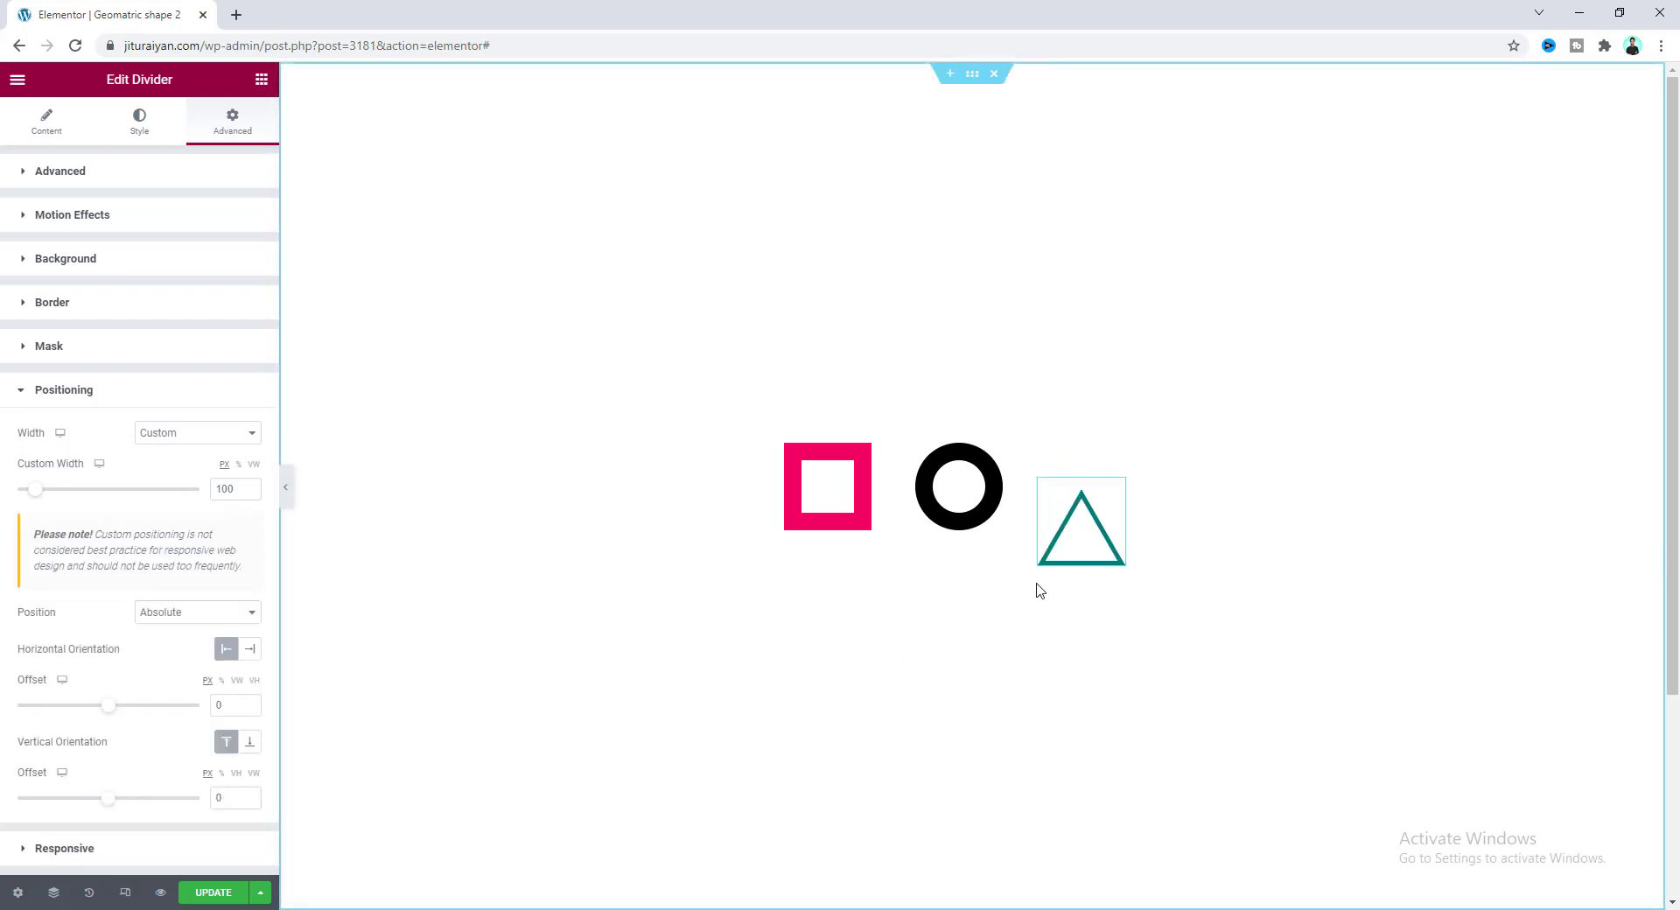
drag(1072, 540, 1093, 494)
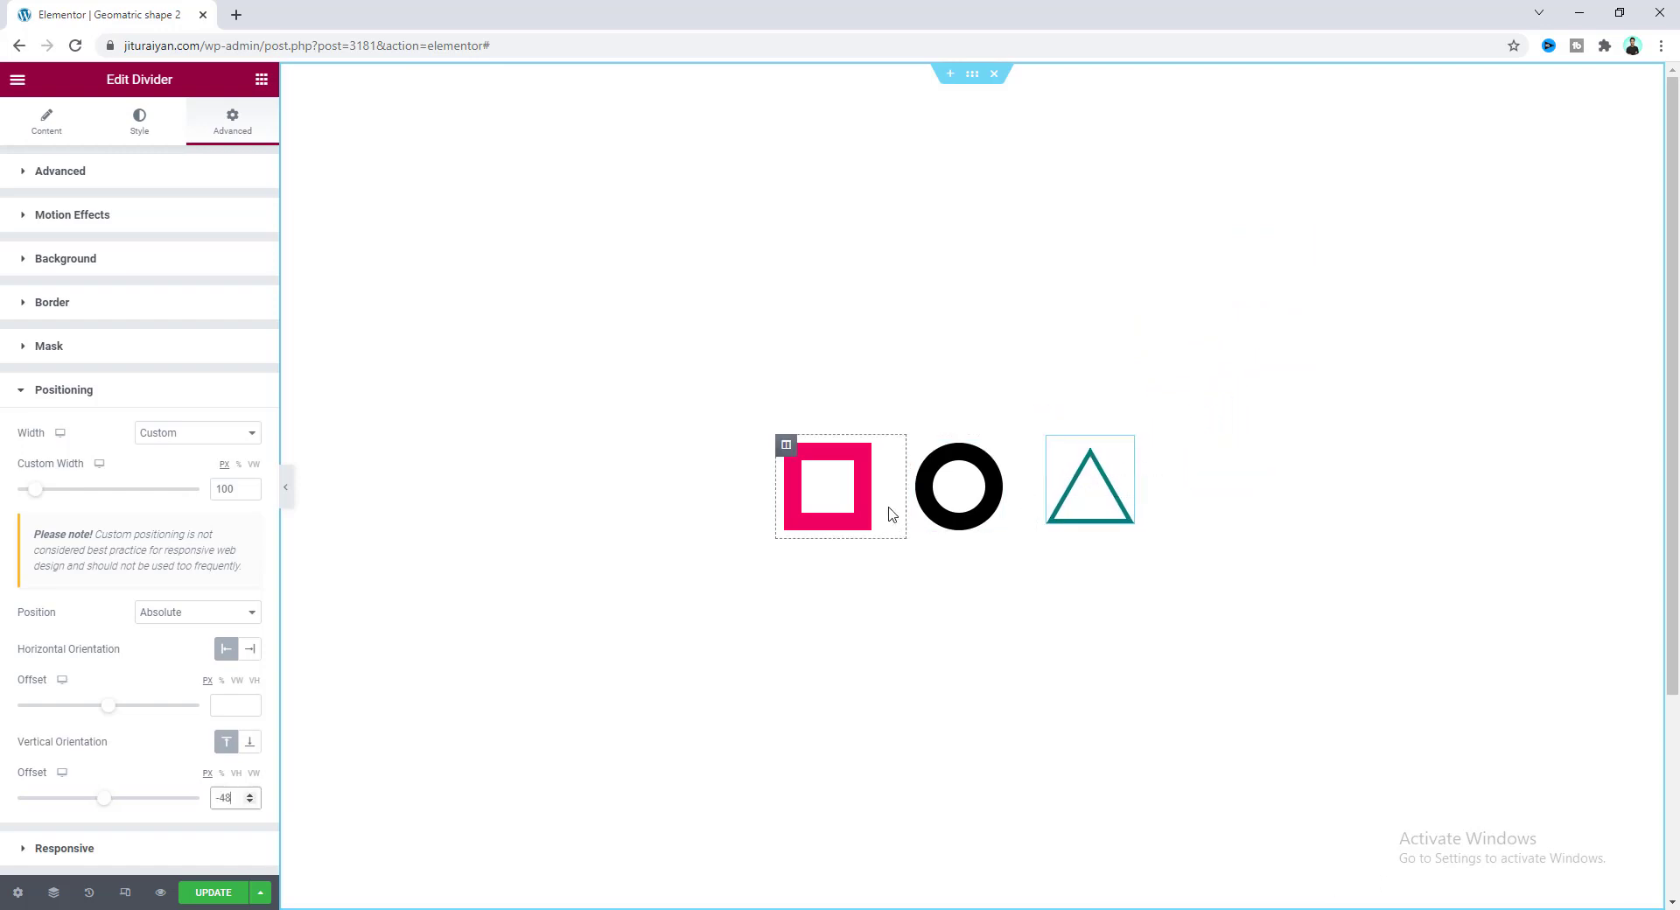
click(836, 498)
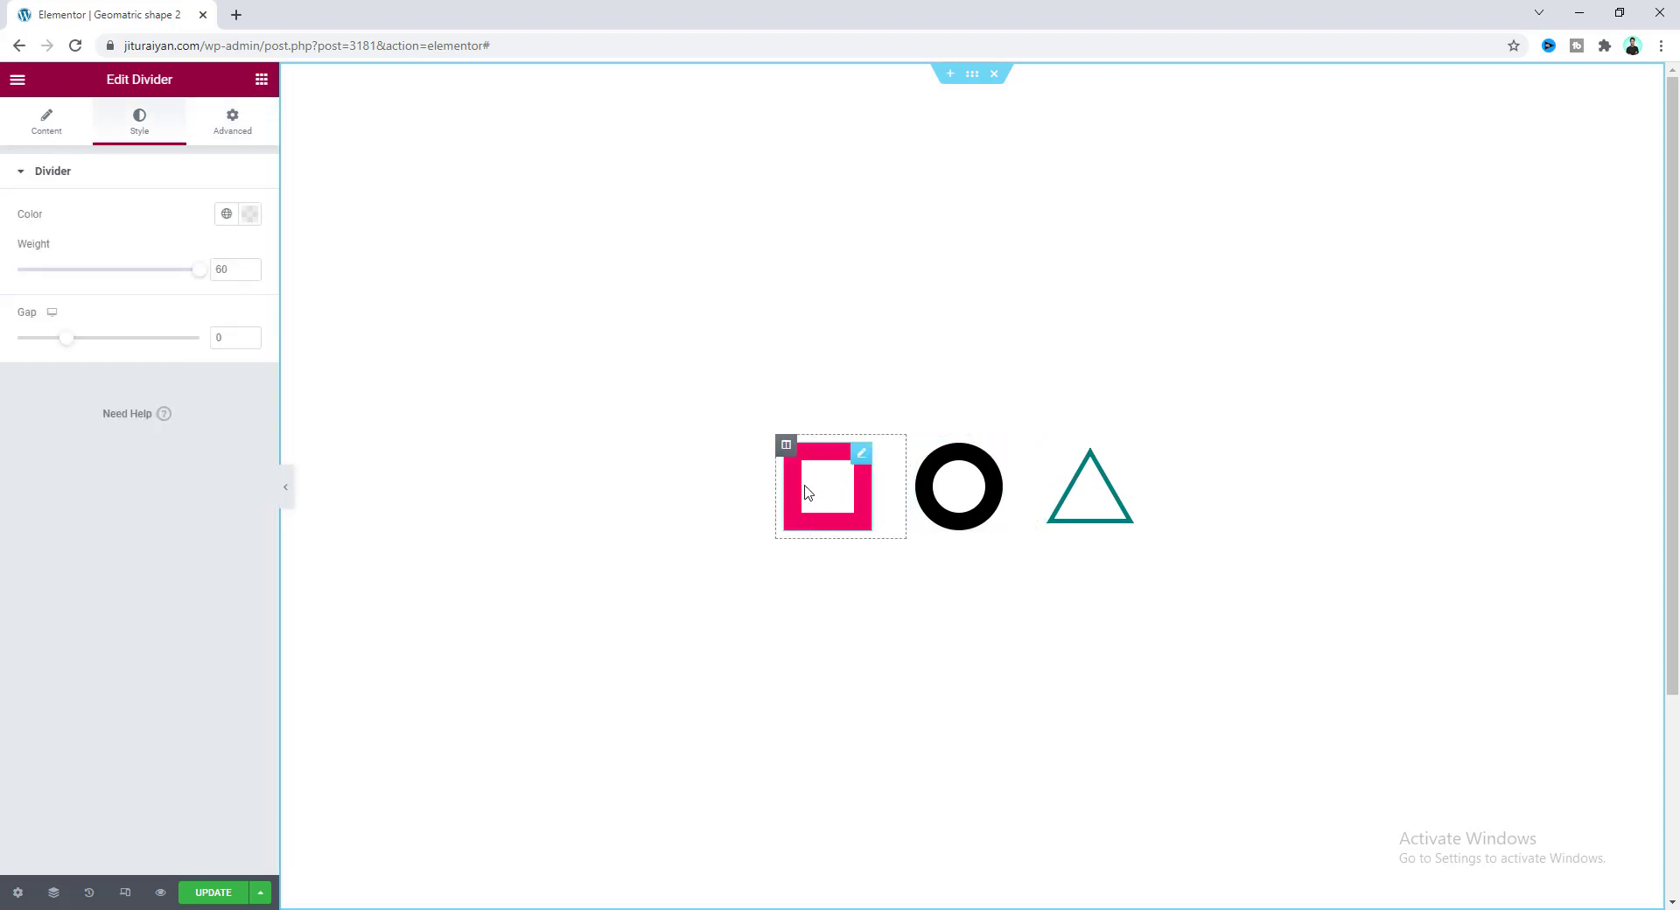
Add selector{ transform: rotate(20deg) } to the pink square's Custom CSS
click(234, 123)
click(172, 796)
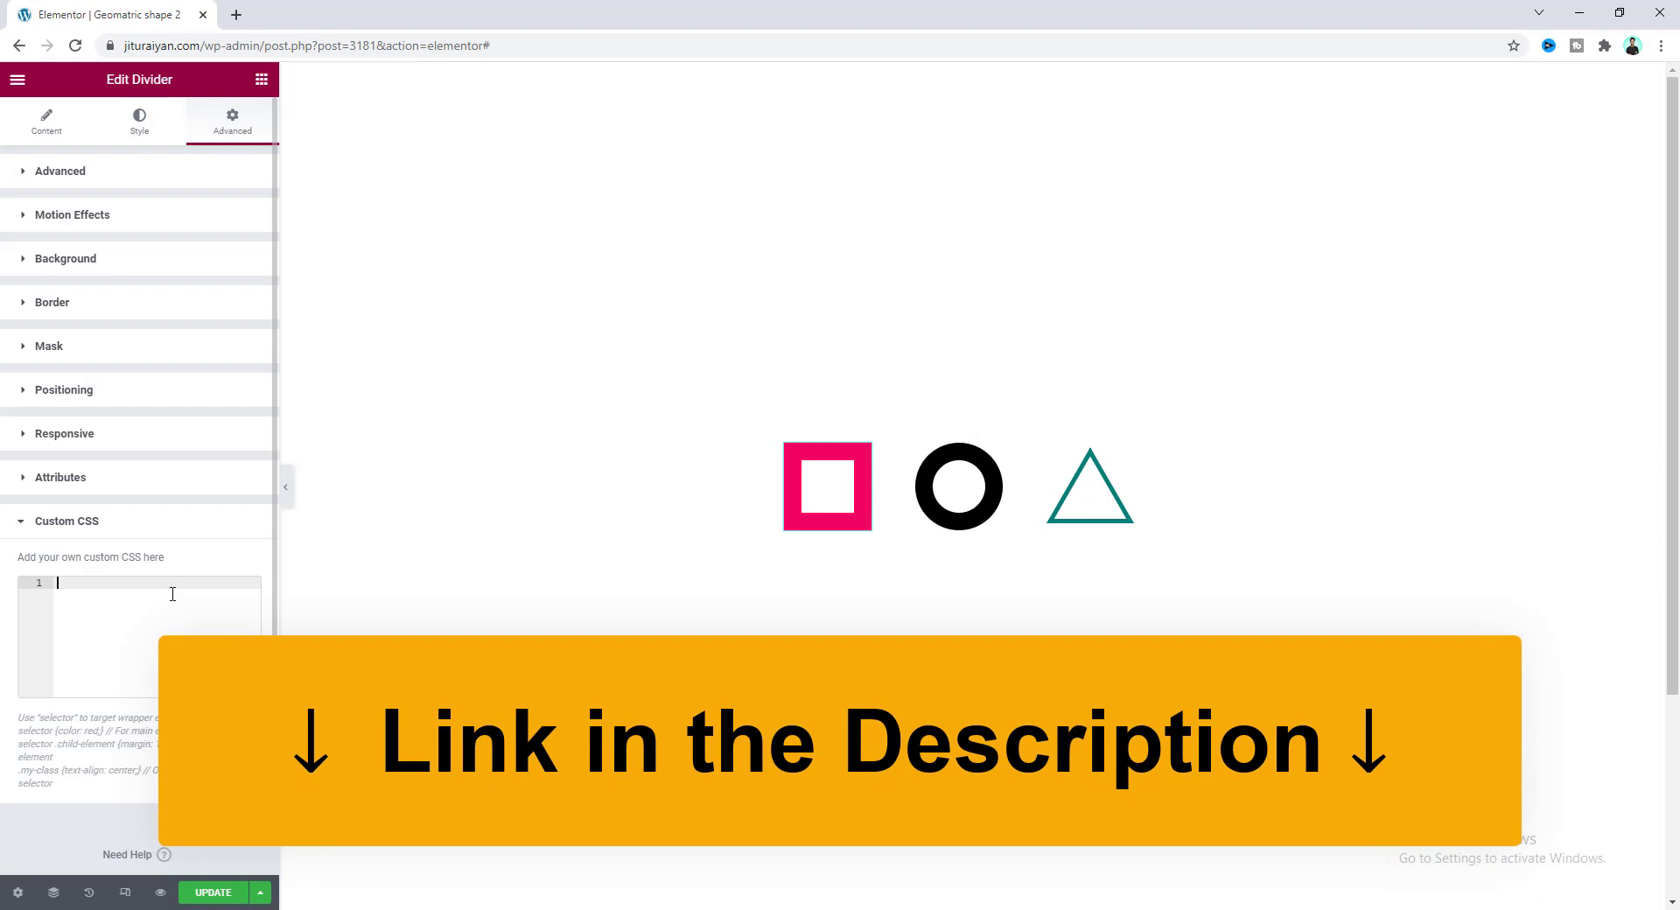
text(selector{)
key(Return)
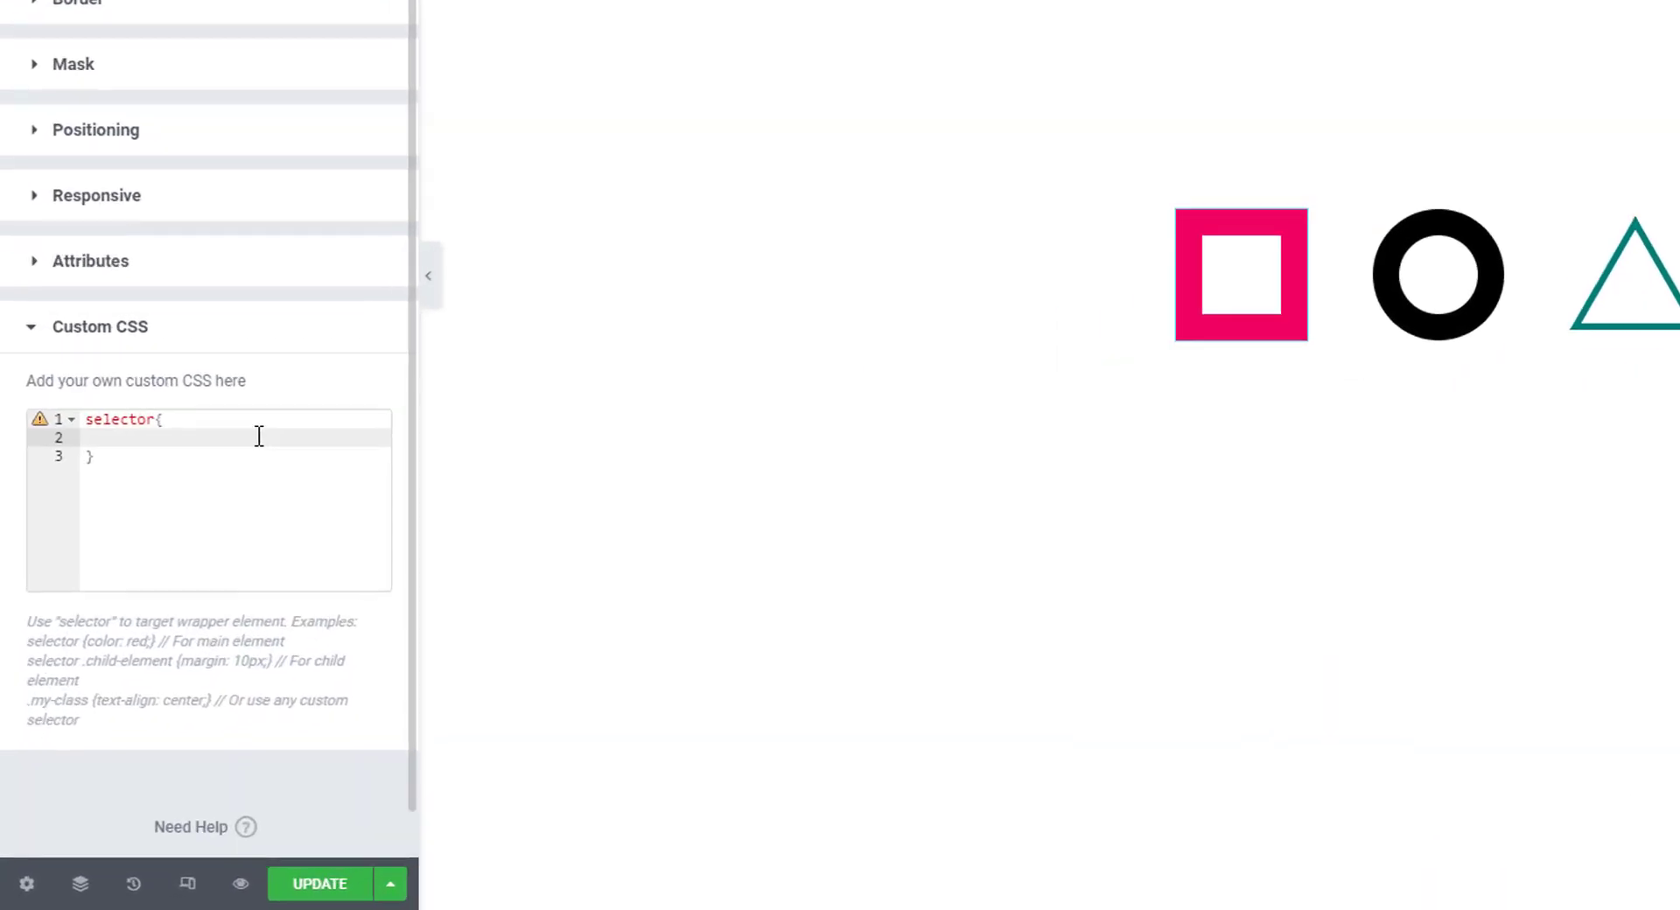
text(tra)
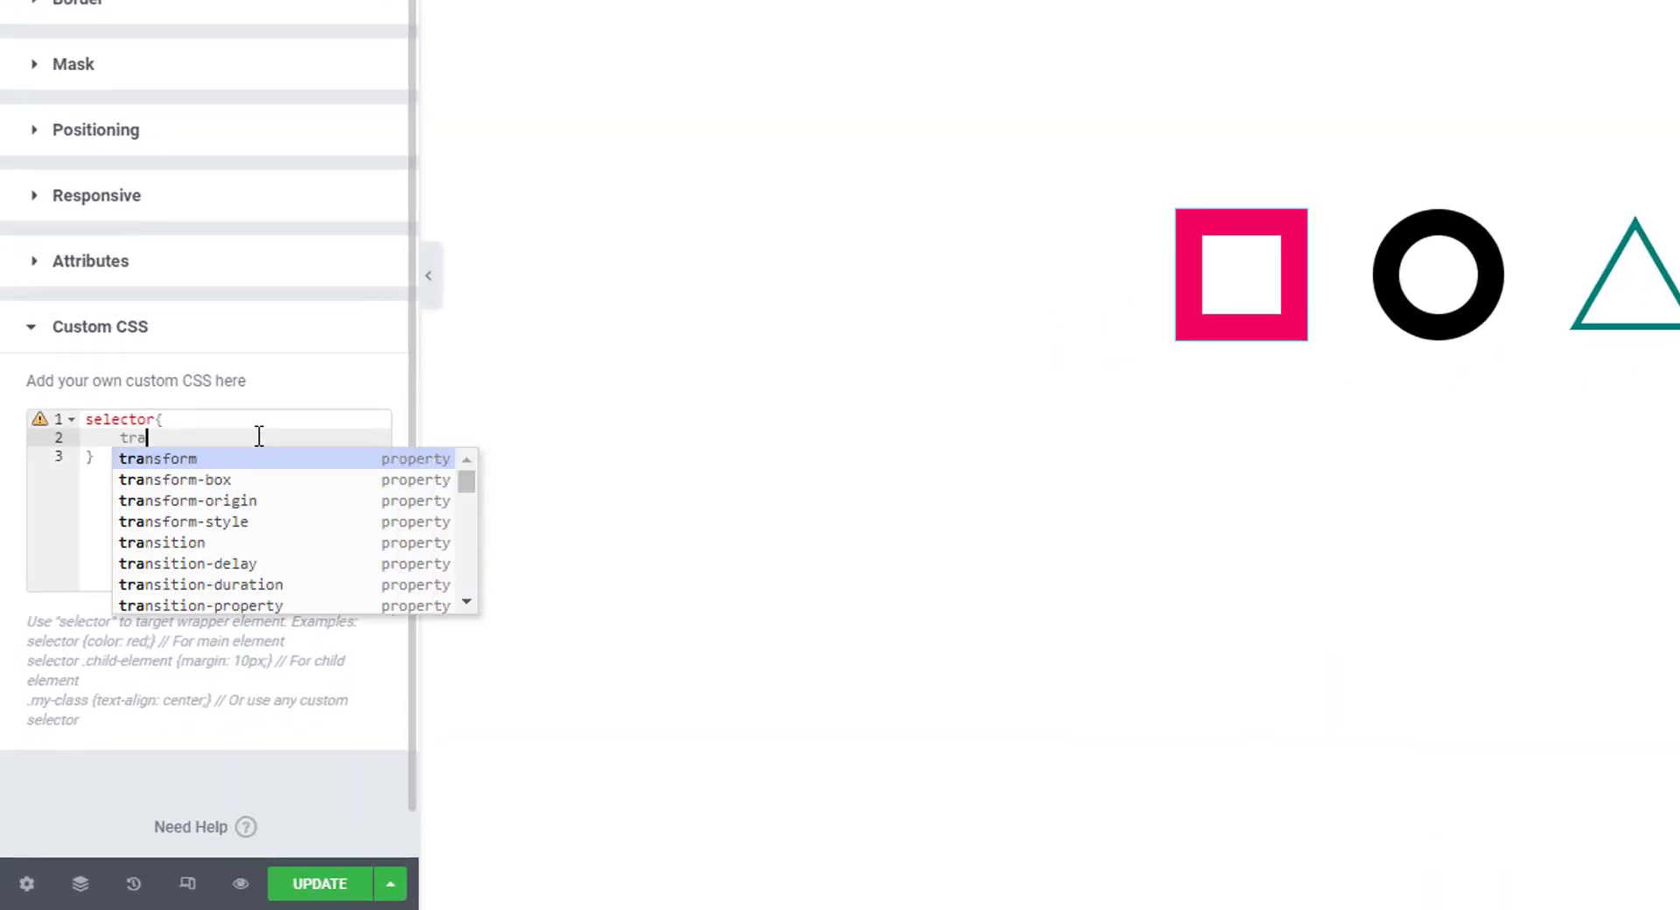
key(Return)
text(rm: ro)
key(Return)
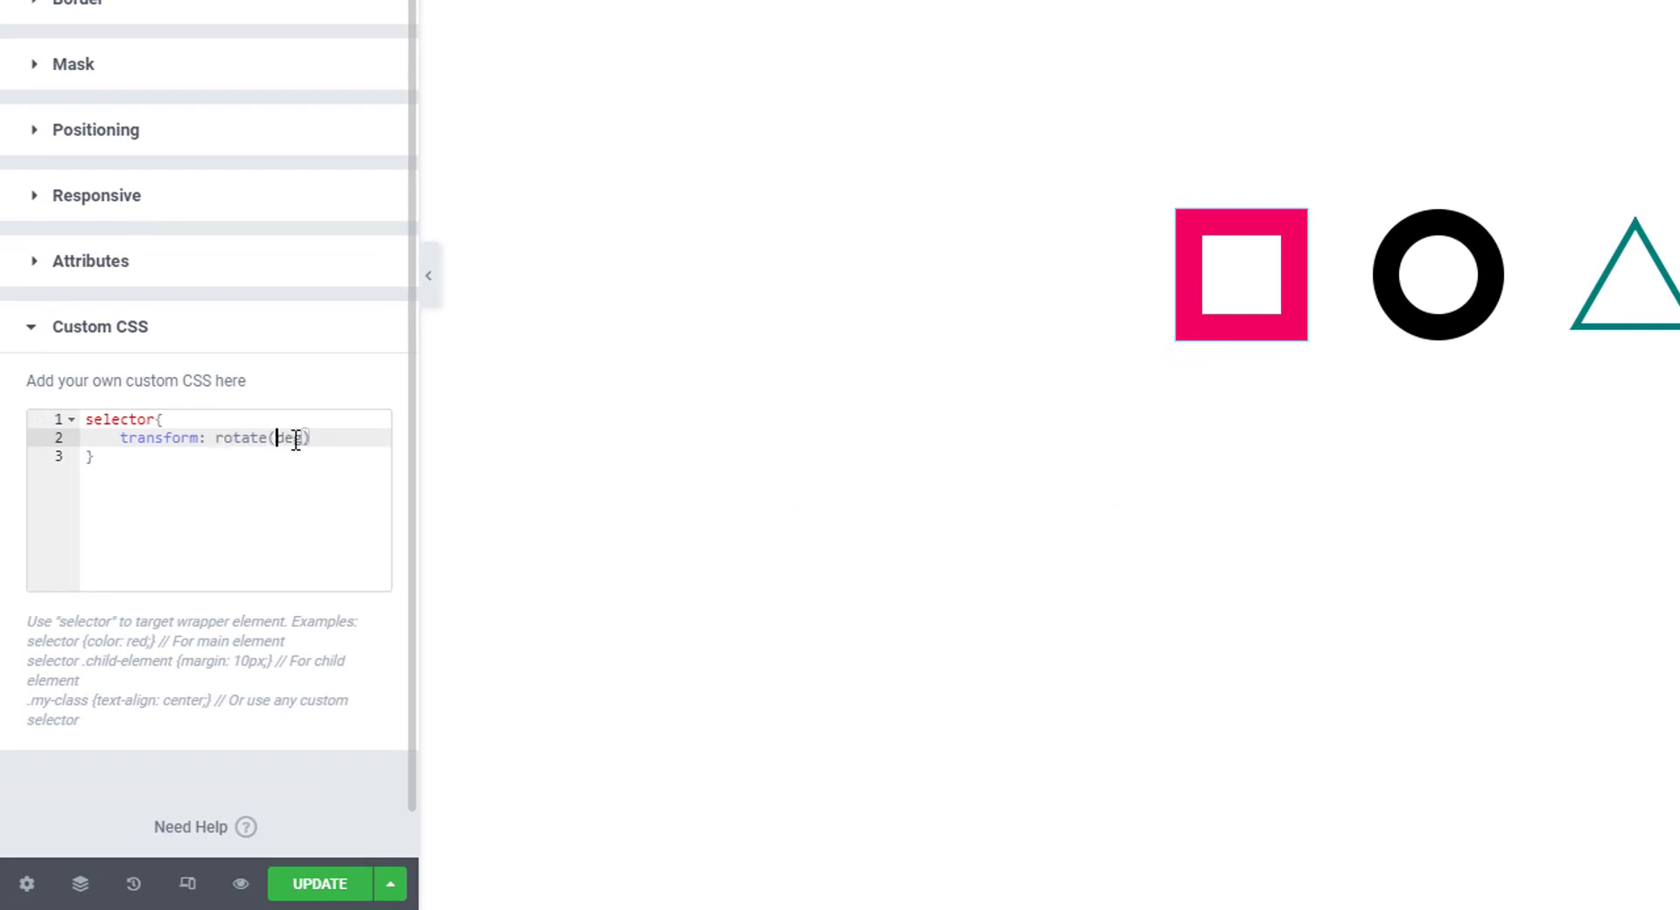
text(20)
key(BackSpace)
key(BackSpace)
text(20)
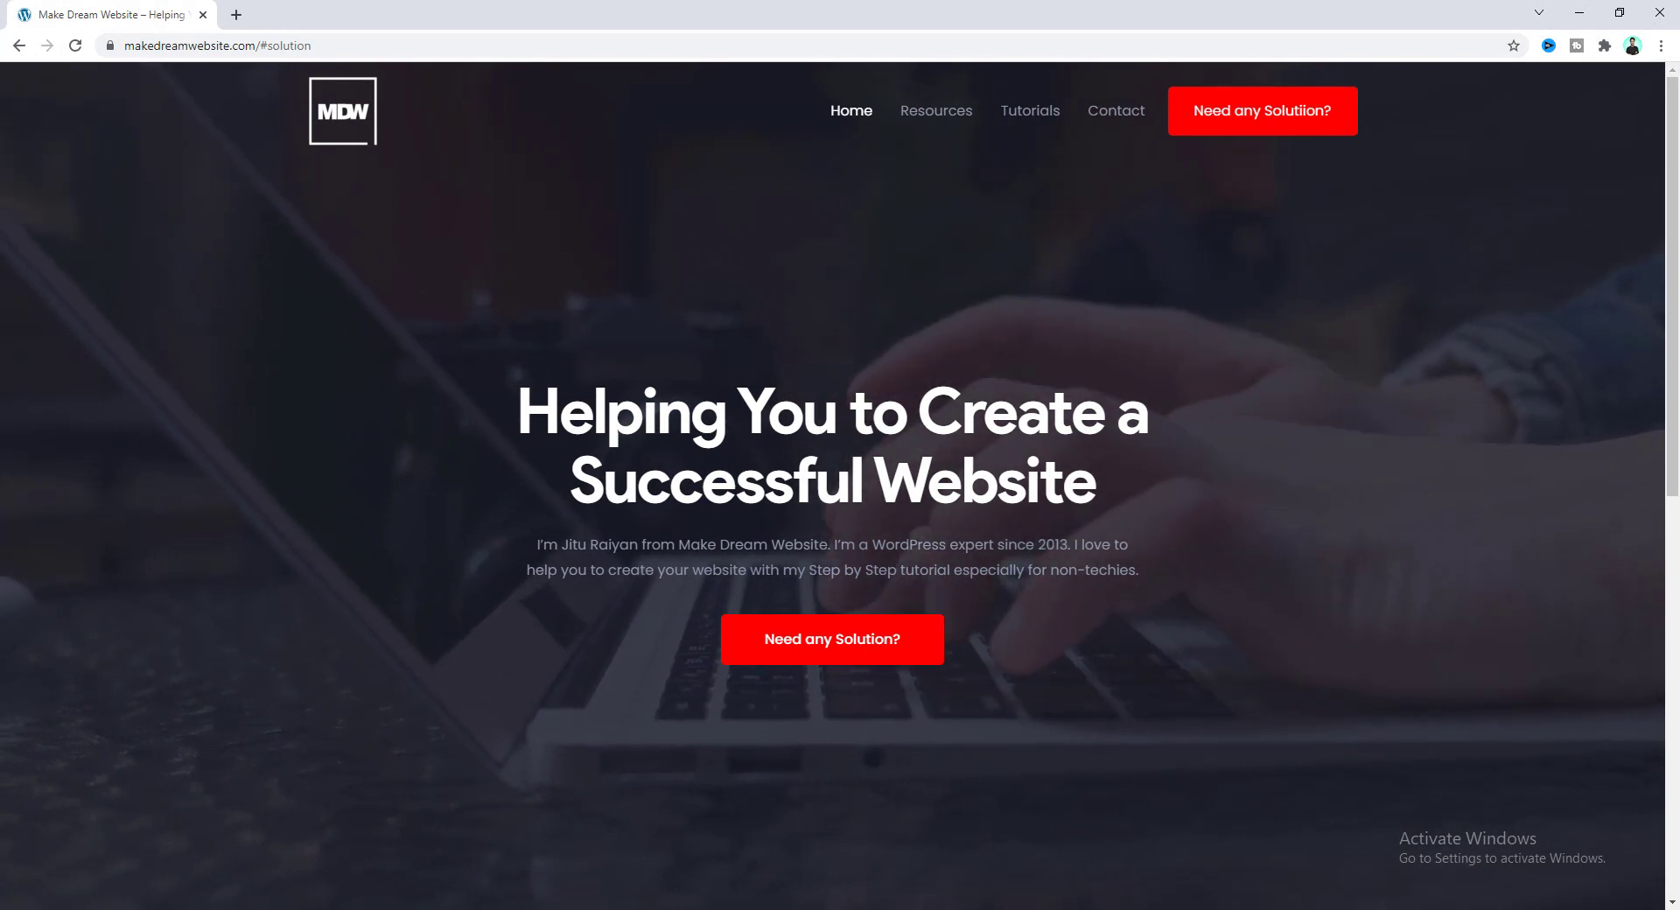
Open the Request a Quote form from the header's 'Need any Solution?' button on makedreamwebsite.com
click(1320, 137)
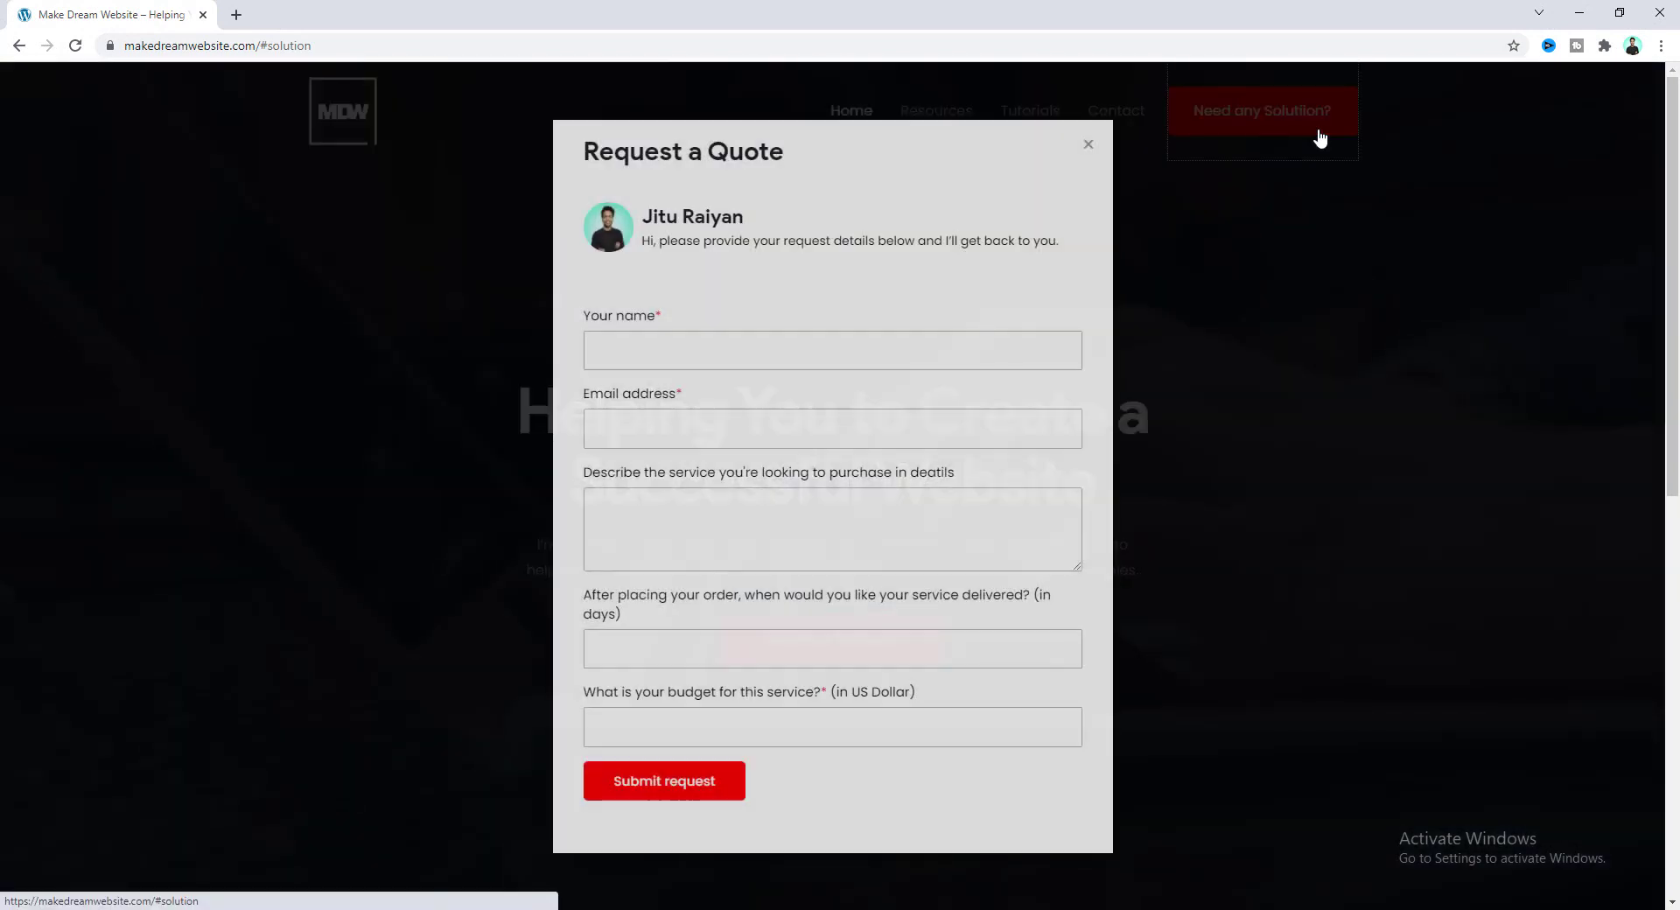